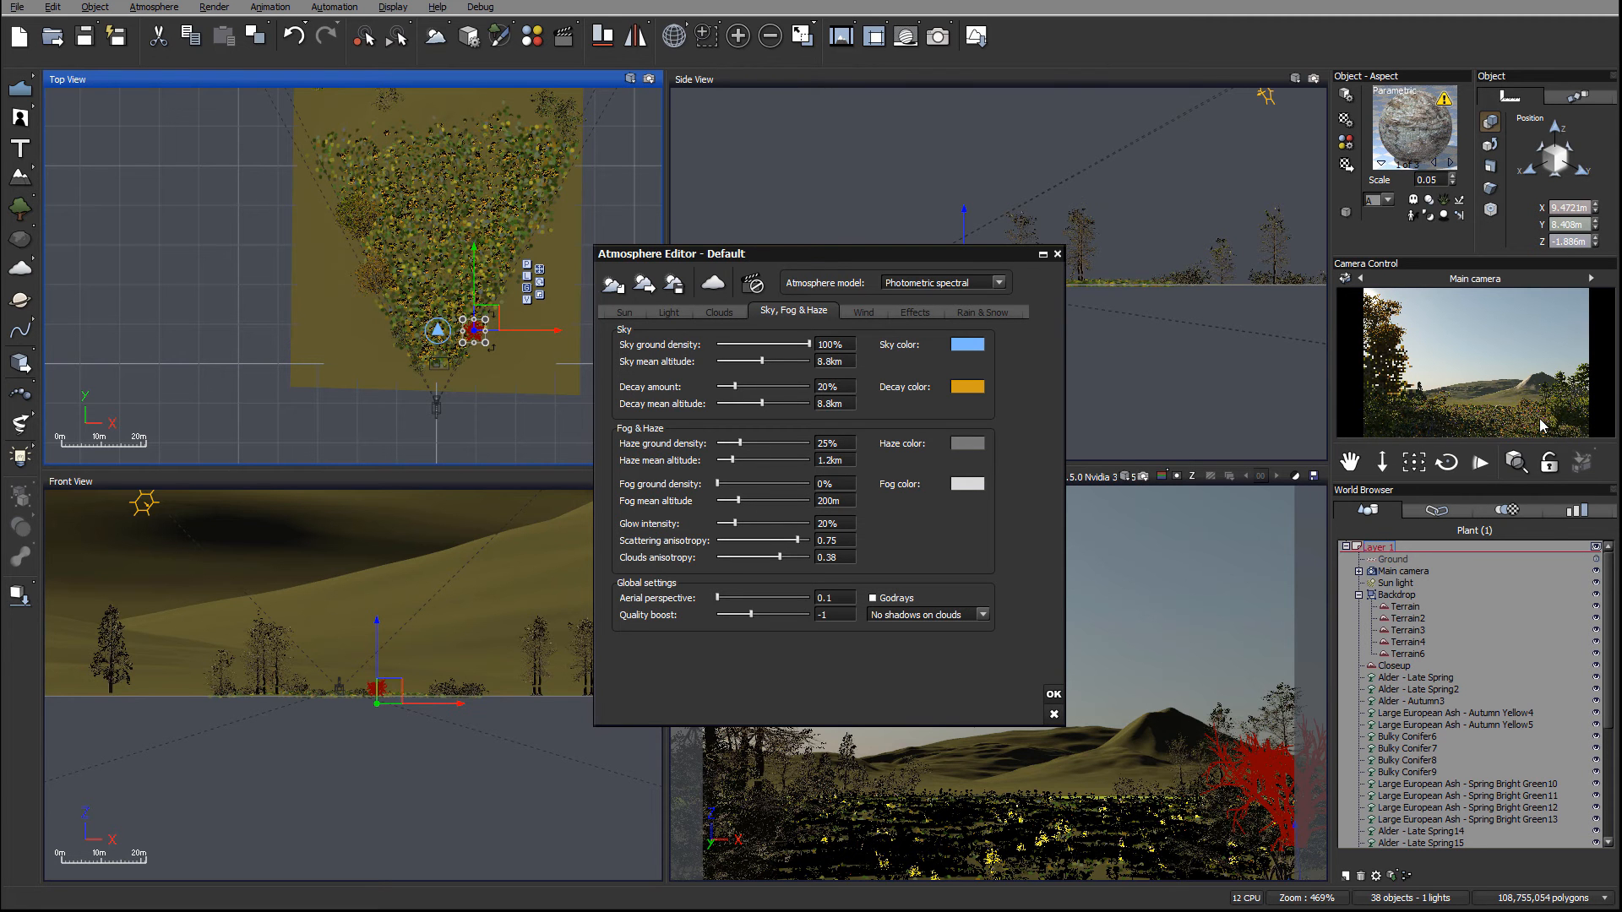
# Step: Change the atmosphere model to Standard spectral and move the Atmosphere Editor aside
pyautogui.click(1001, 284)
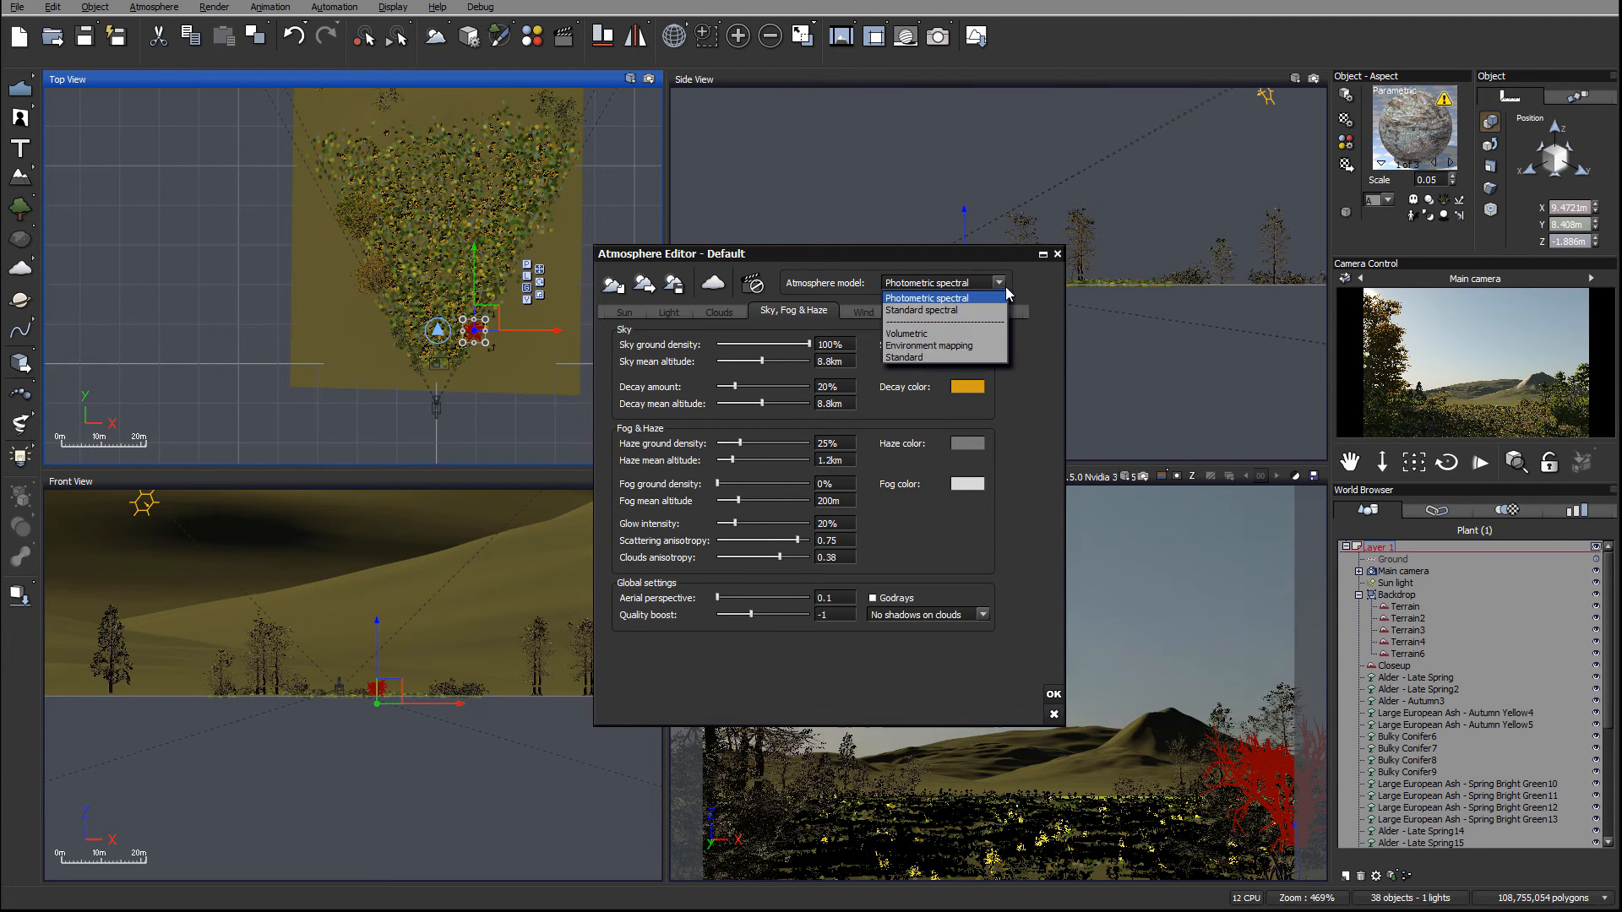
pyautogui.click(947, 316)
pyautogui.press('Return')
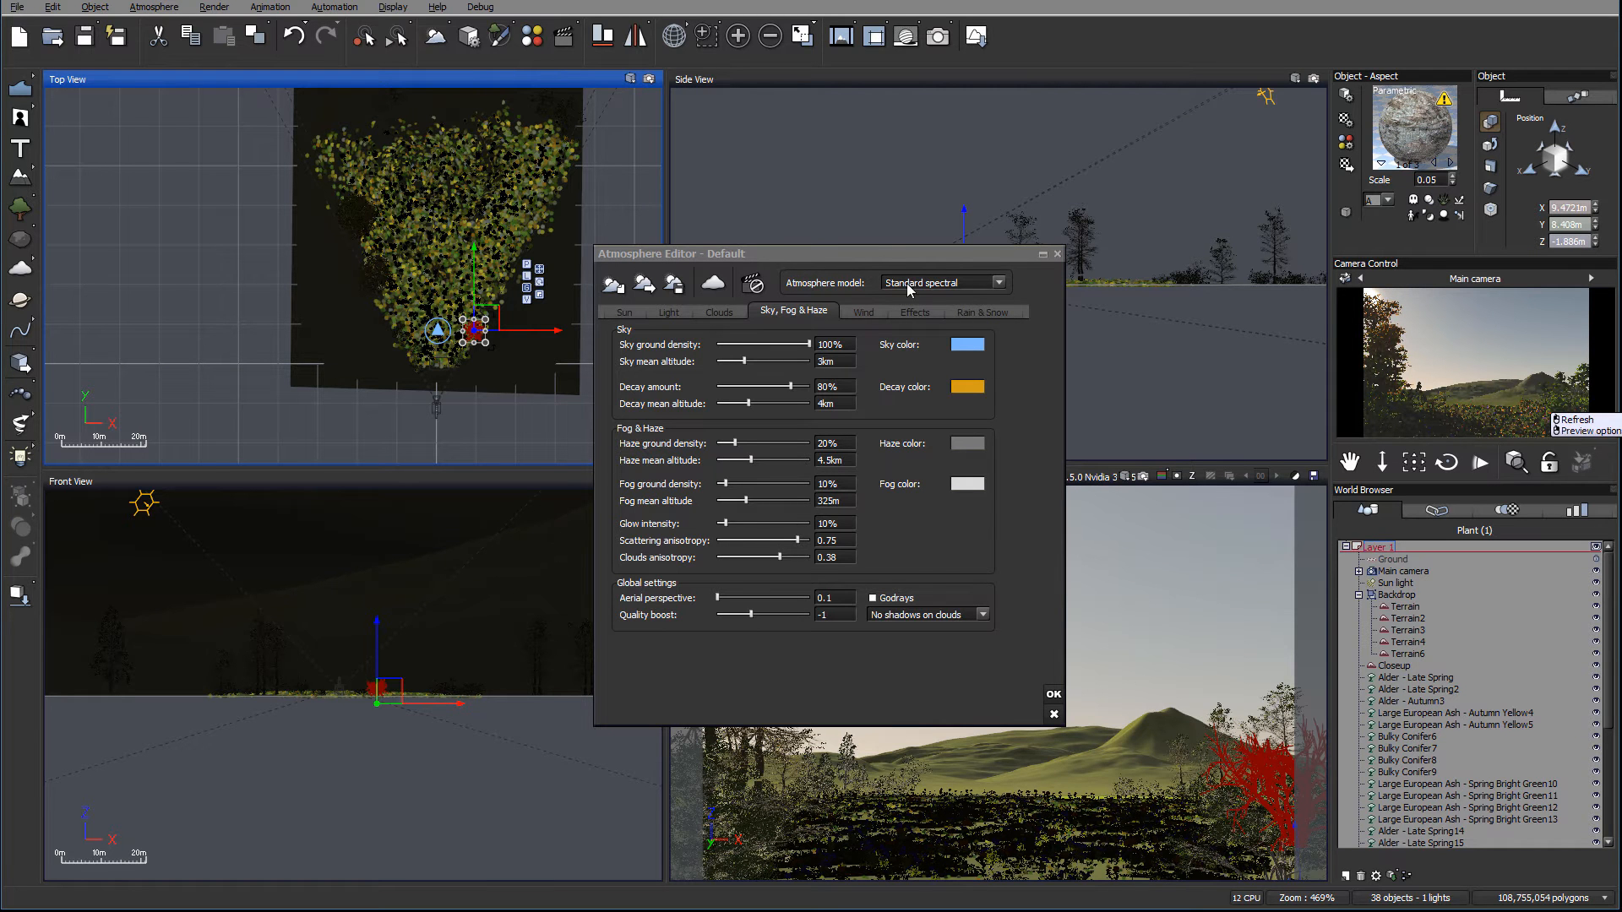
pyautogui.moveTo(874, 252); pyautogui.dragTo(755, 218)
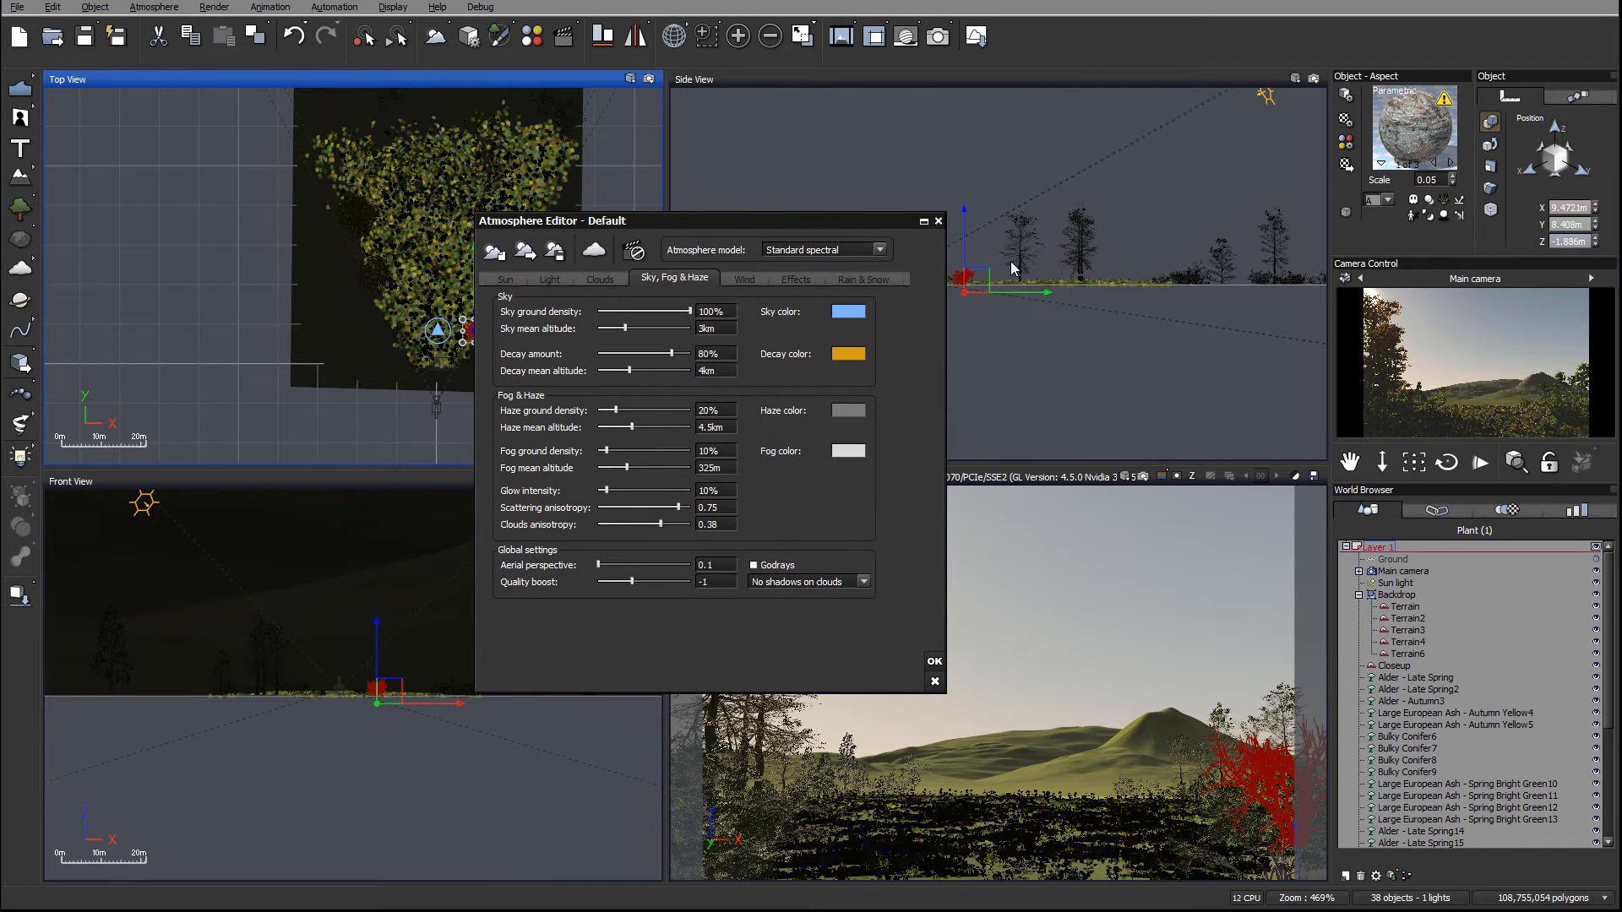
# Step: Lower the sun light to about 32 m in Z, shift it to about X -58 m, Y 81 m, and refresh the camera preview
pyautogui.click(1403, 572)
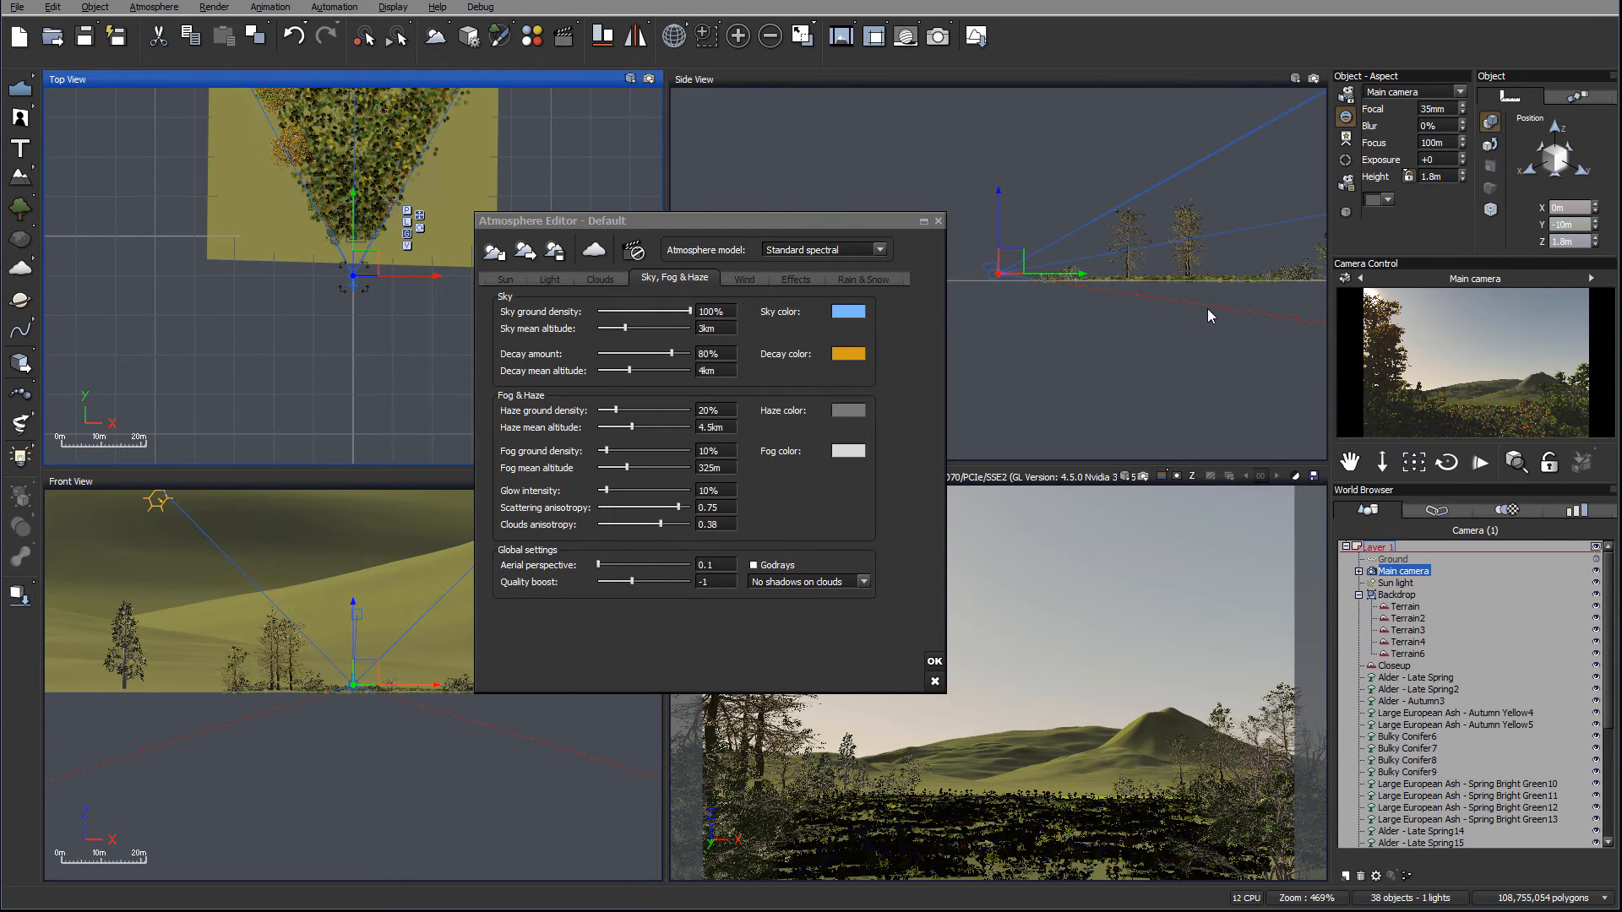
pyautogui.click(1395, 583)
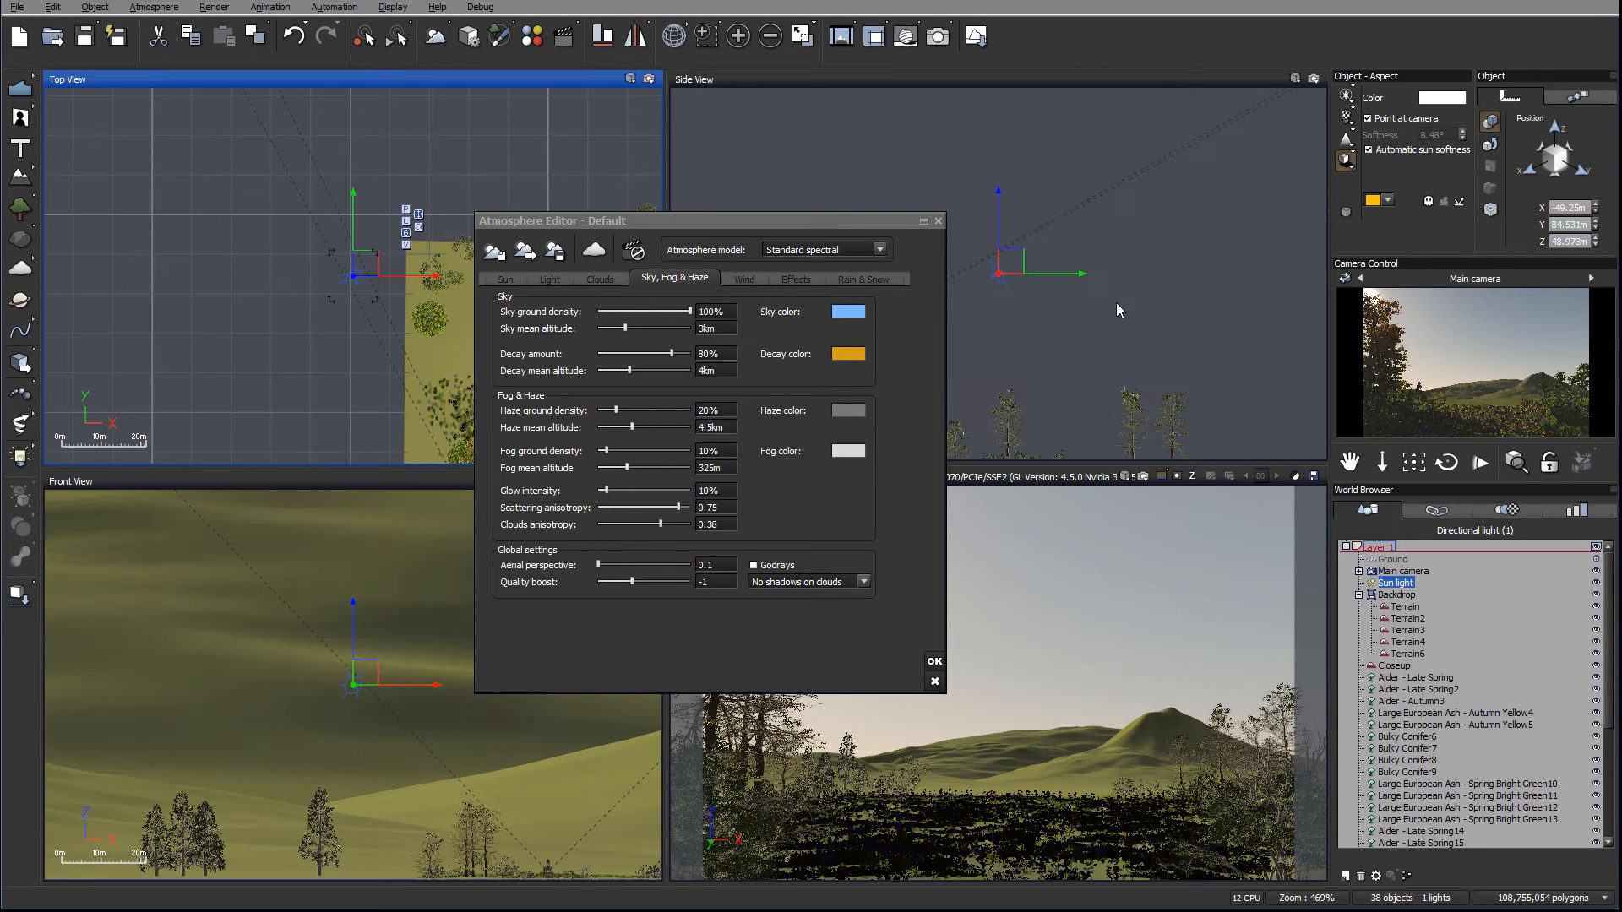
pyautogui.moveTo(992, 196); pyautogui.dragTo(1007, 264)
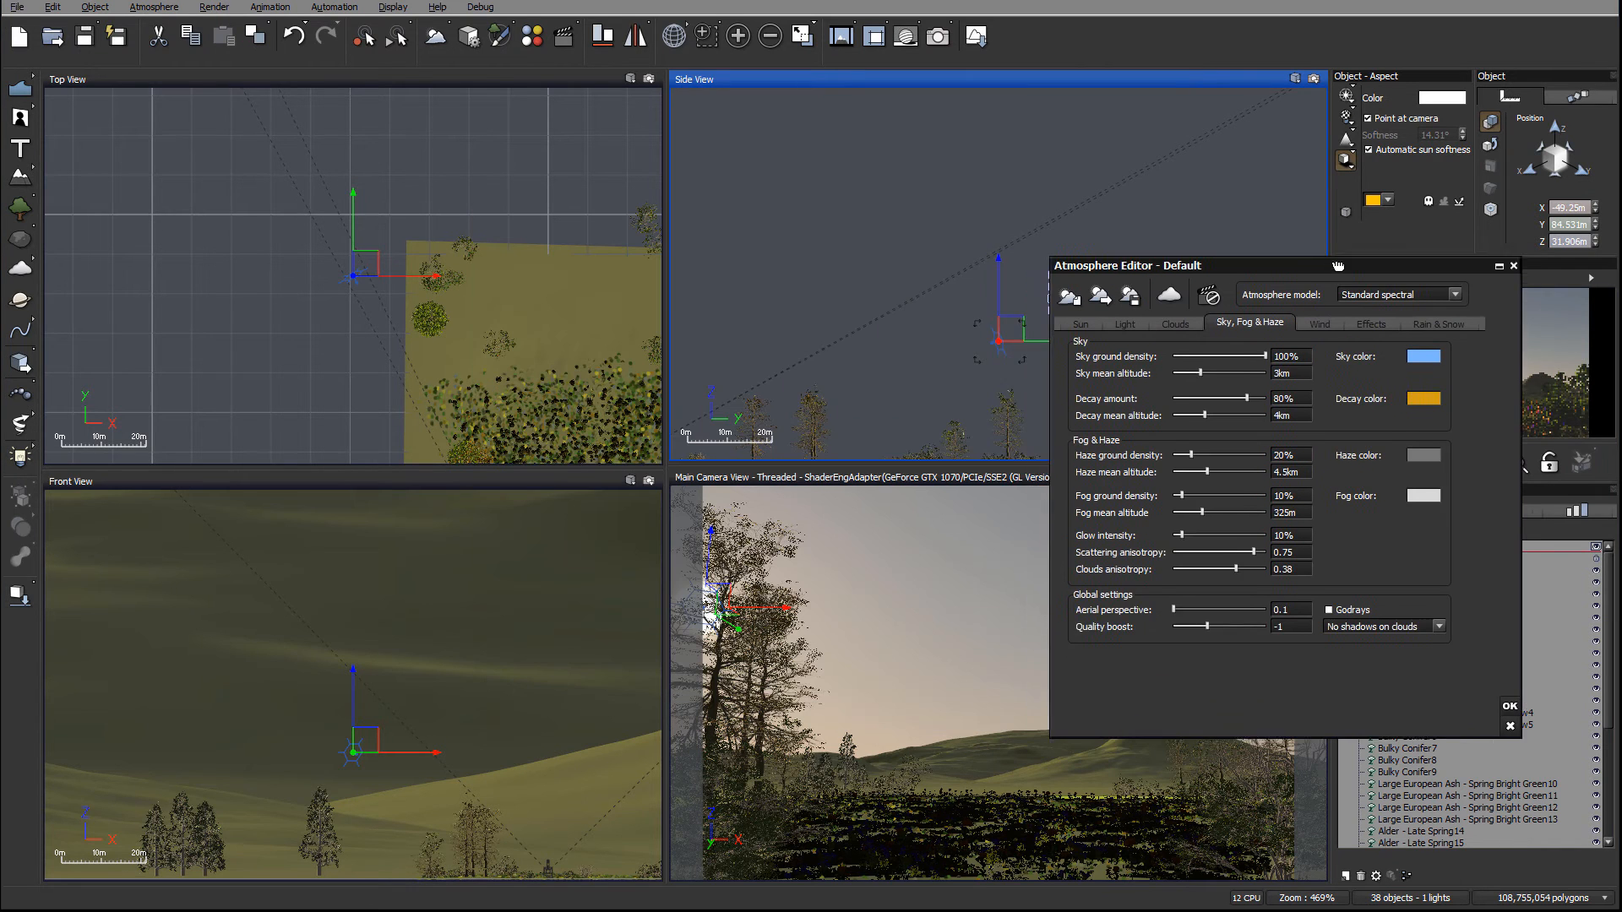
pyautogui.moveTo(366, 260); pyautogui.dragTo(337, 276)
pyautogui.moveTo(1132, 246); pyautogui.dragTo(663, 196)
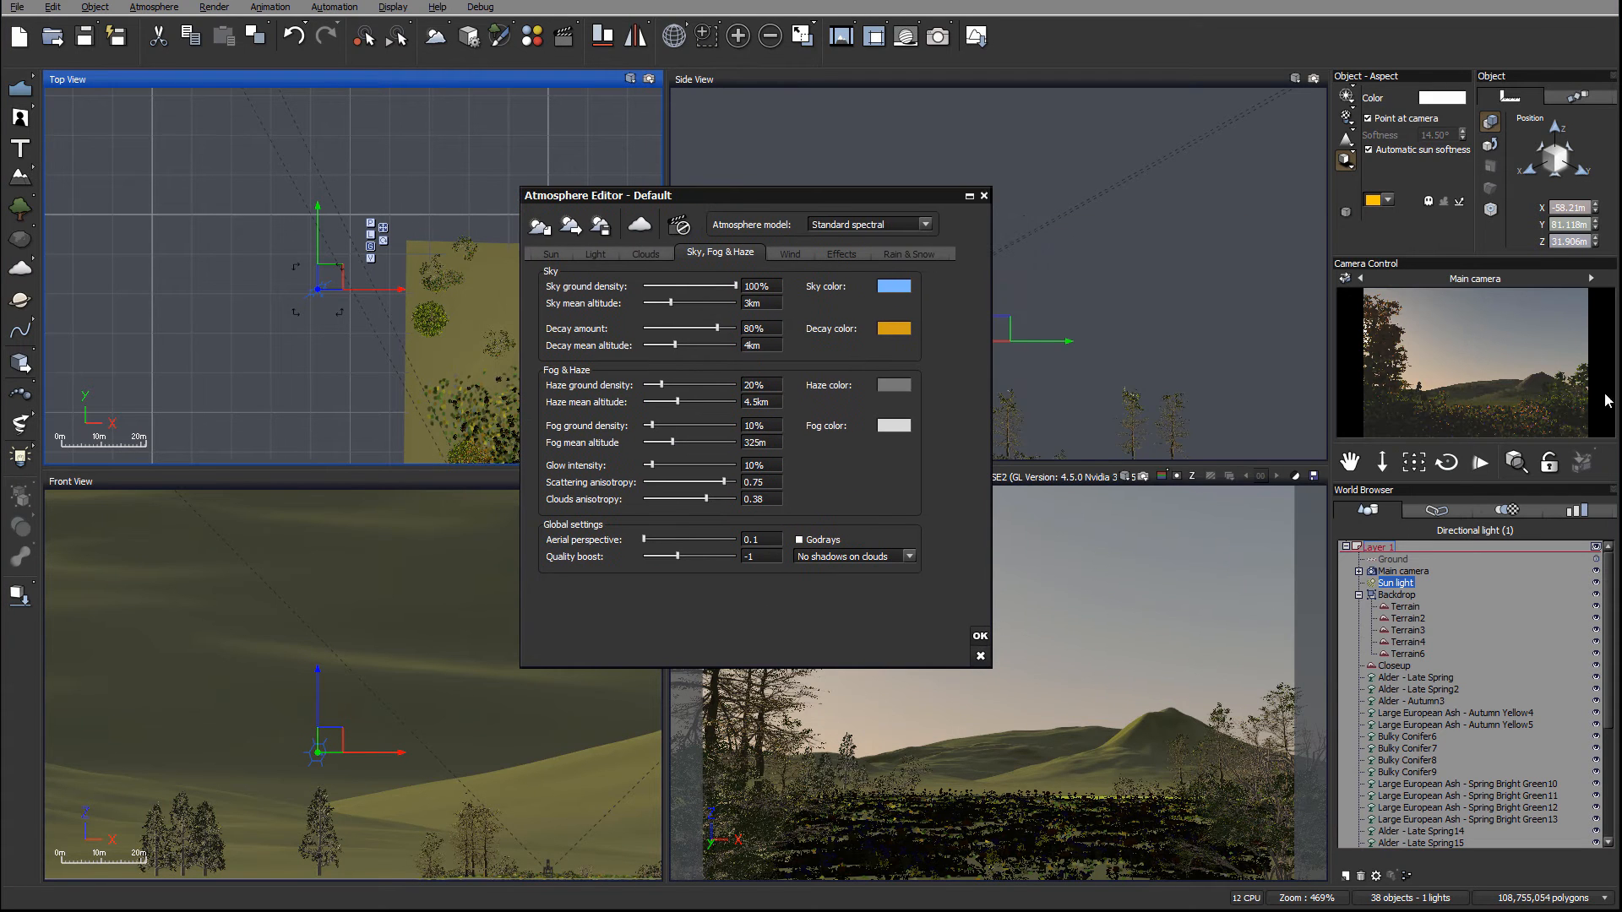
pyautogui.click(1553, 341)
pyautogui.click(1556, 340)
# Step: Change the atmosphere's ambient light color to a light blue with RGB 126, 167, 191
pyautogui.click(606, 252)
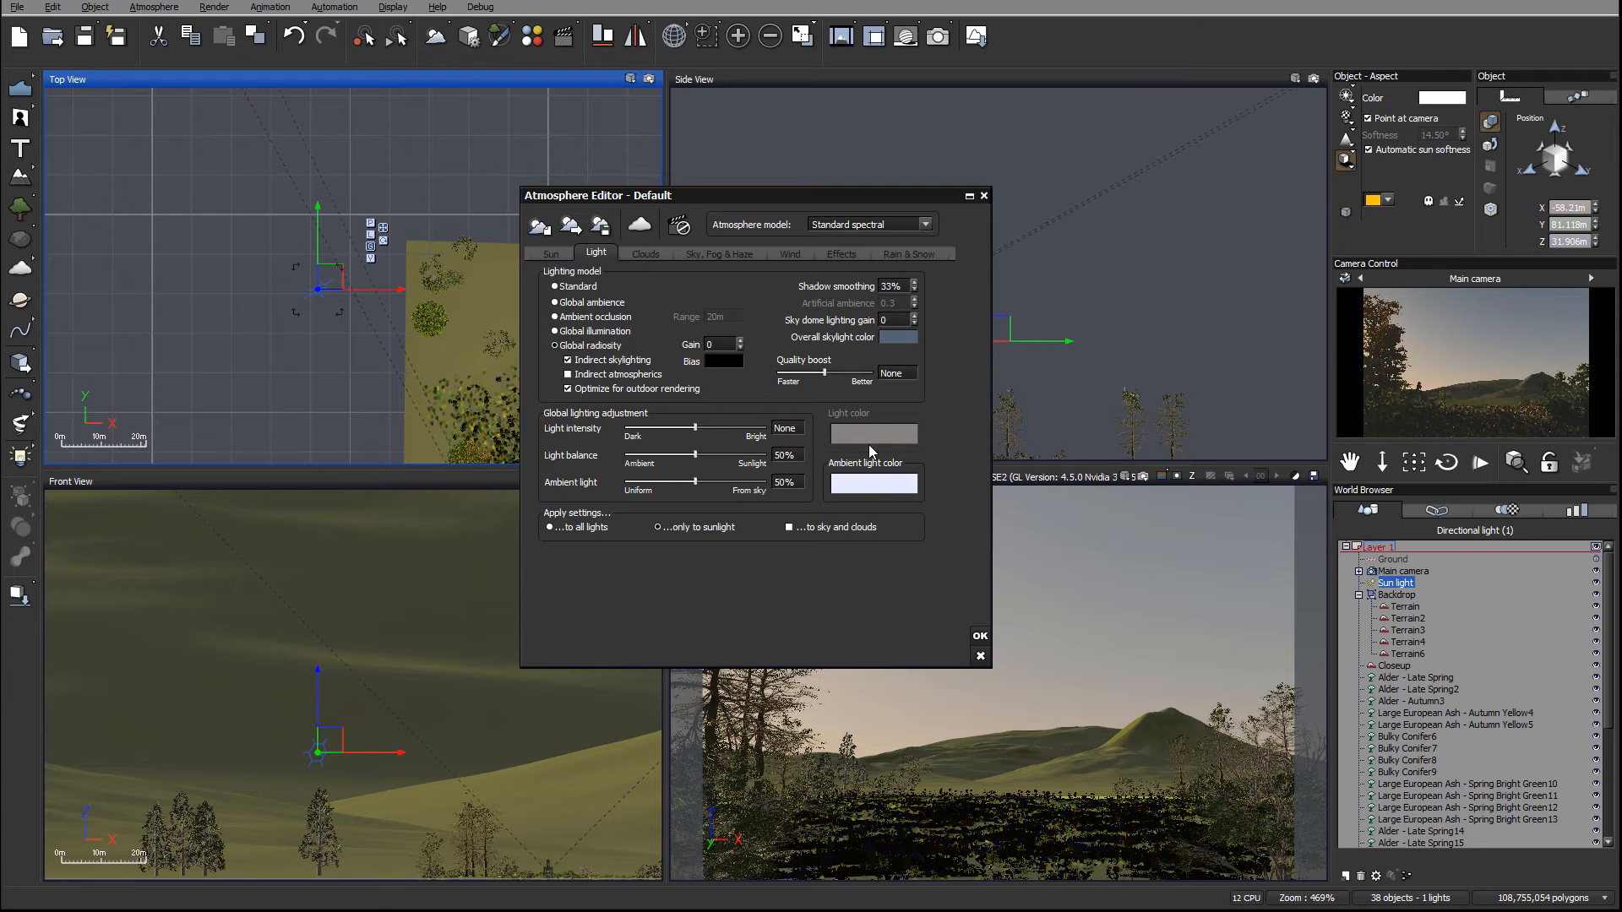
pyautogui.rightClick(894, 482)
pyautogui.click(959, 489)
pyautogui.moveTo(924, 361); pyautogui.dragTo(924, 391)
pyautogui.moveTo(844, 441); pyautogui.dragTo(846, 450)
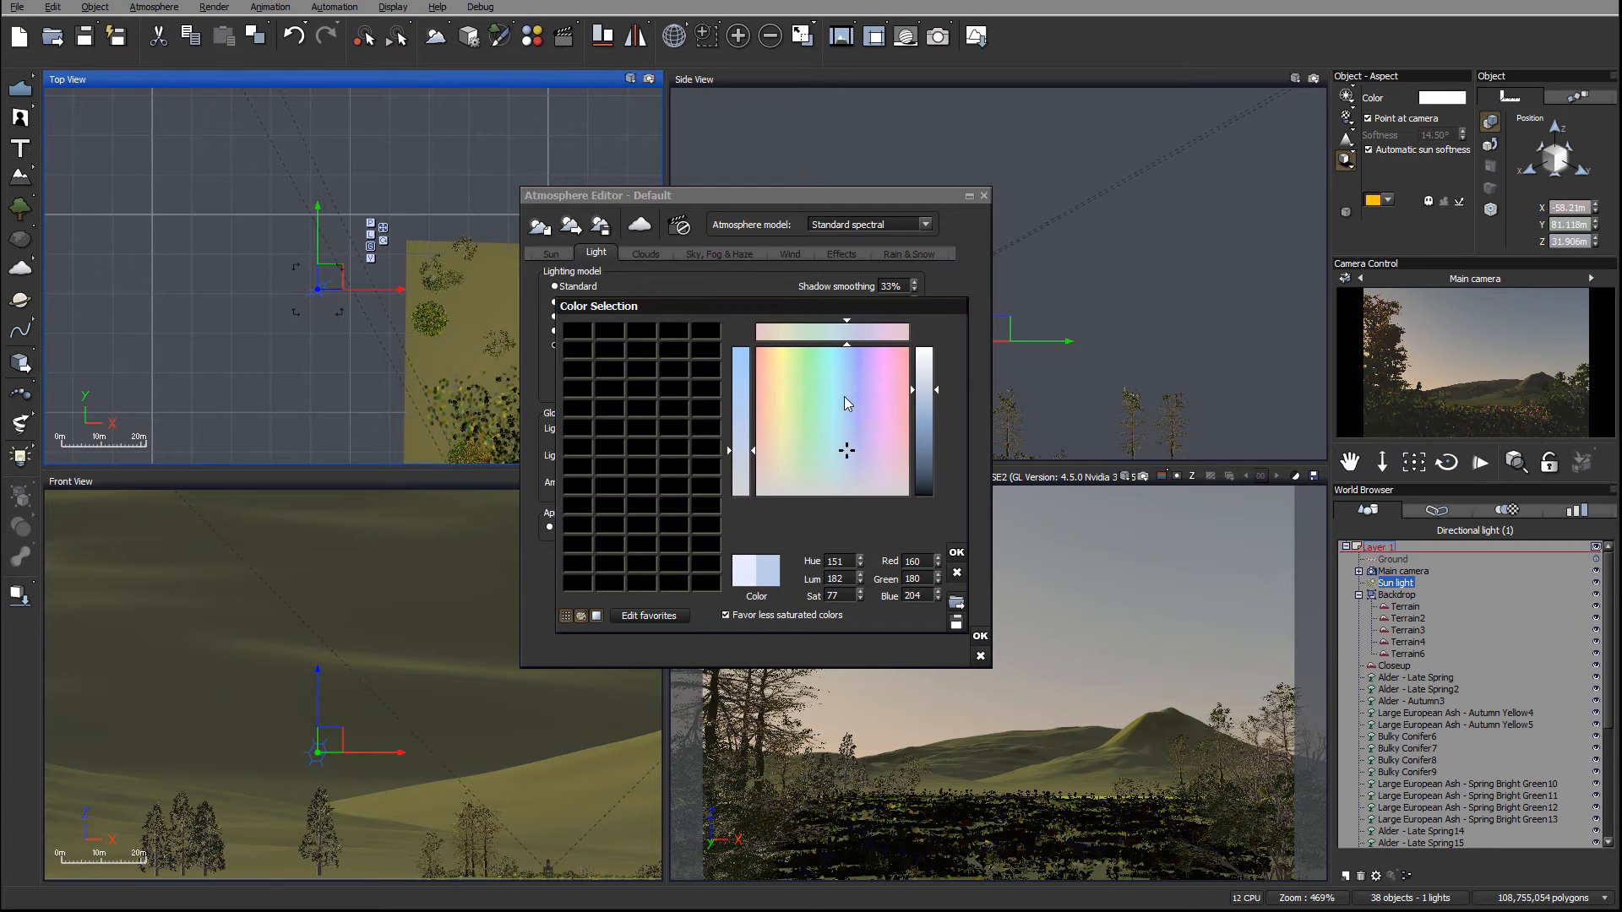
pyautogui.moveTo(927, 391); pyautogui.dragTo(927, 404)
pyautogui.click(843, 446)
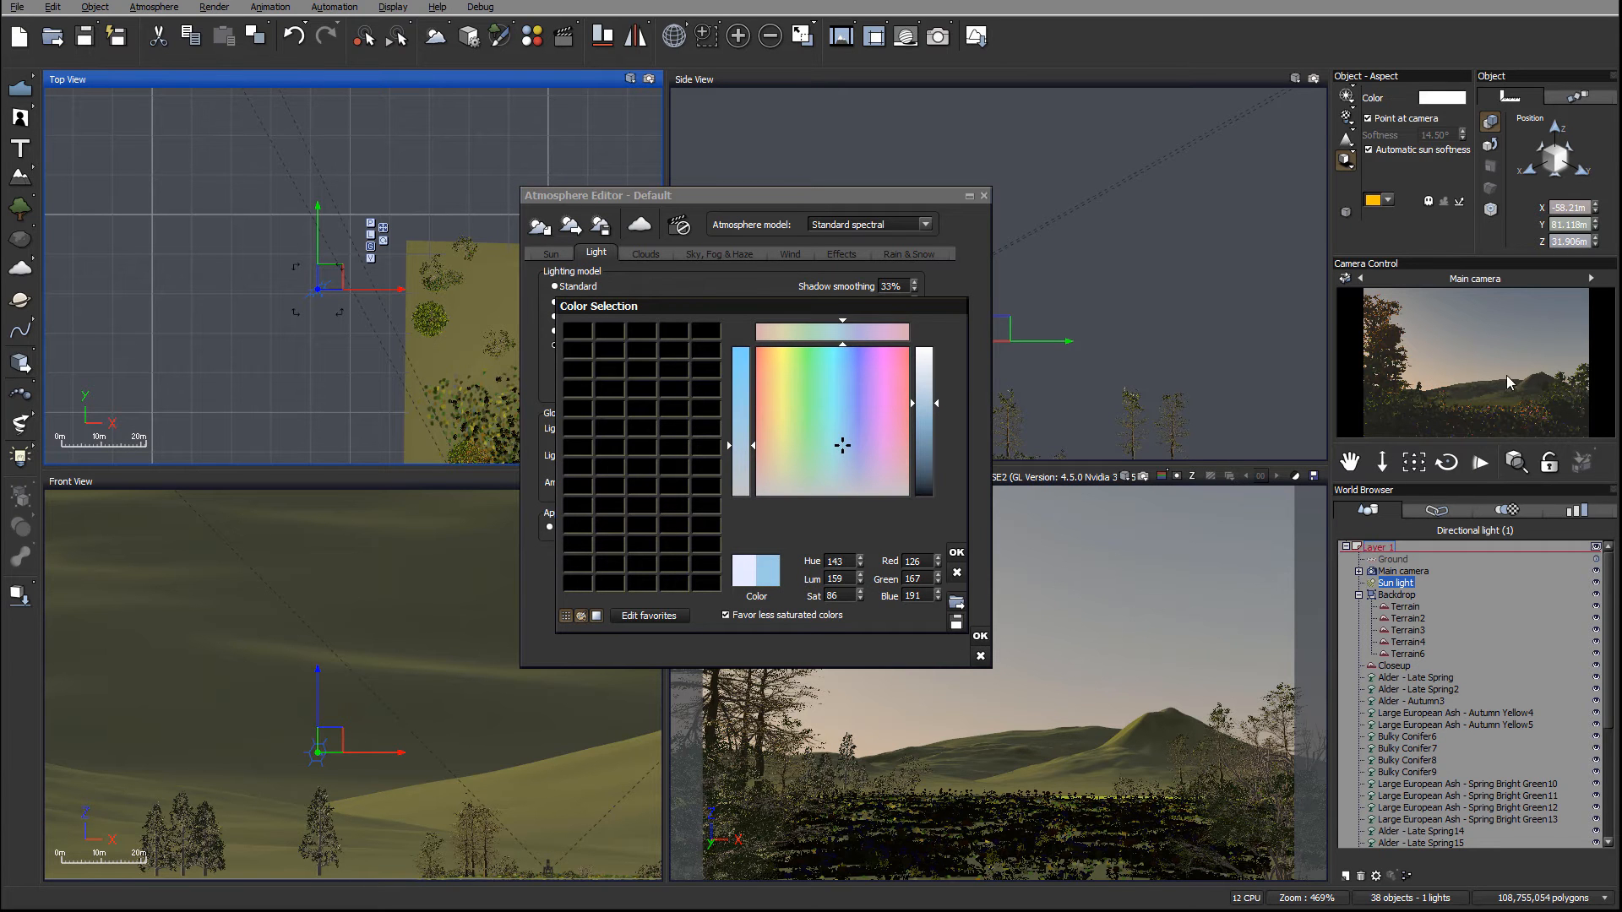
pyautogui.click(956, 552)
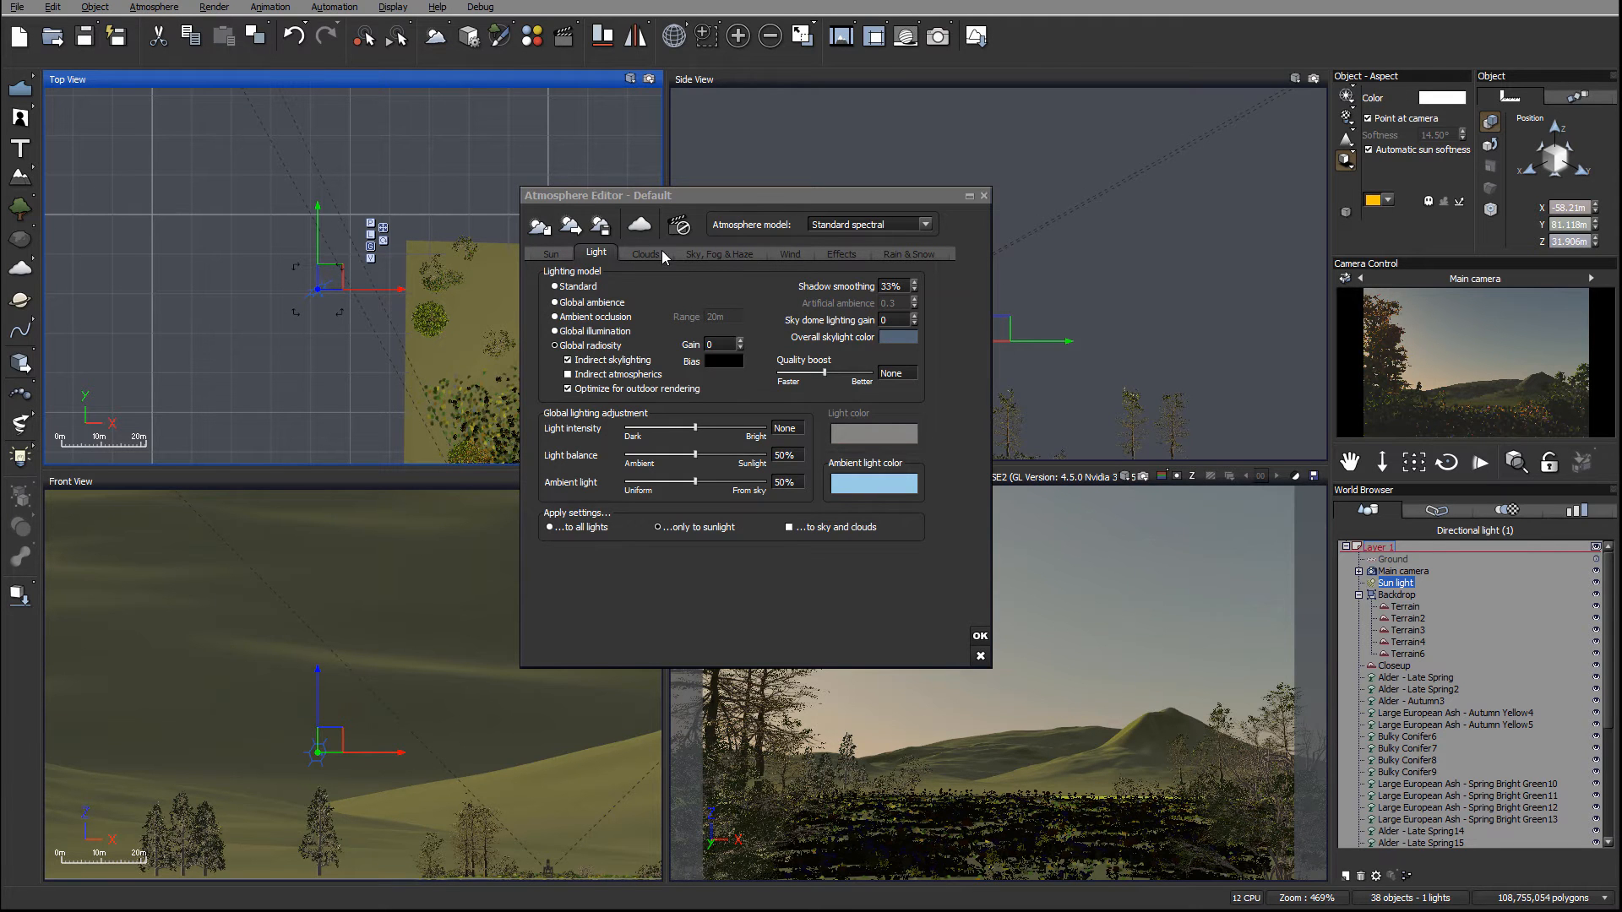
# Step: Set haze ground density to 36%, fog ground density to 48%, glow intensity to 23%, scattering anisotropy to 0.9 and aerial perspective to 3.63
pyautogui.click(745, 253)
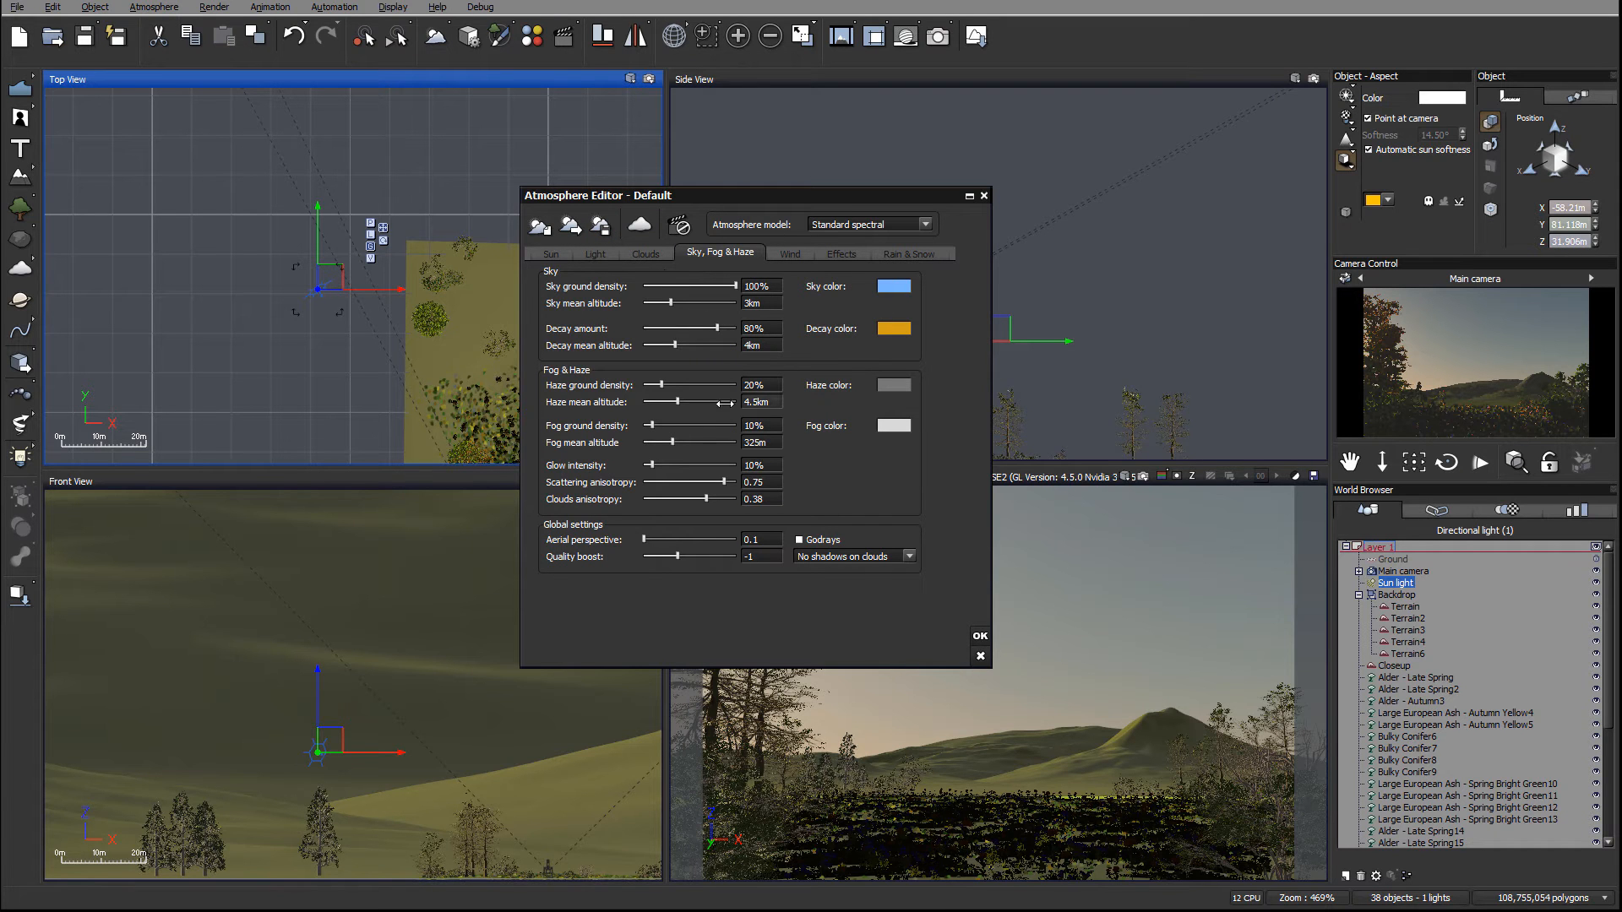
pyautogui.moveTo(677, 386); pyautogui.dragTo(732, 482)
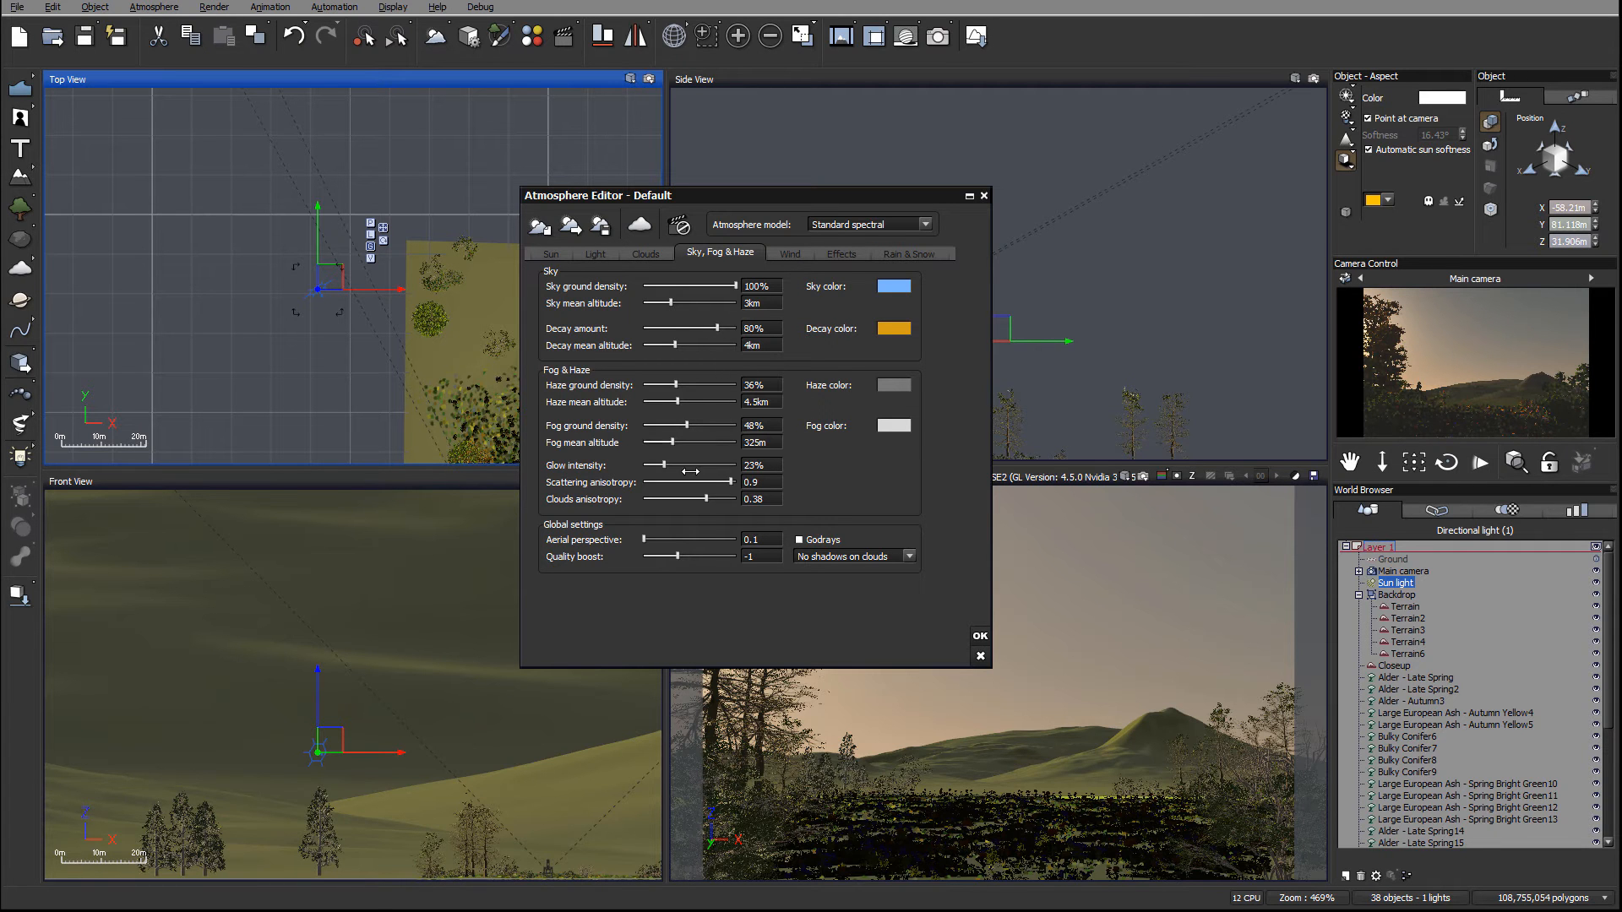
pyautogui.moveTo(694, 539); pyautogui.dragTo(766, 539)
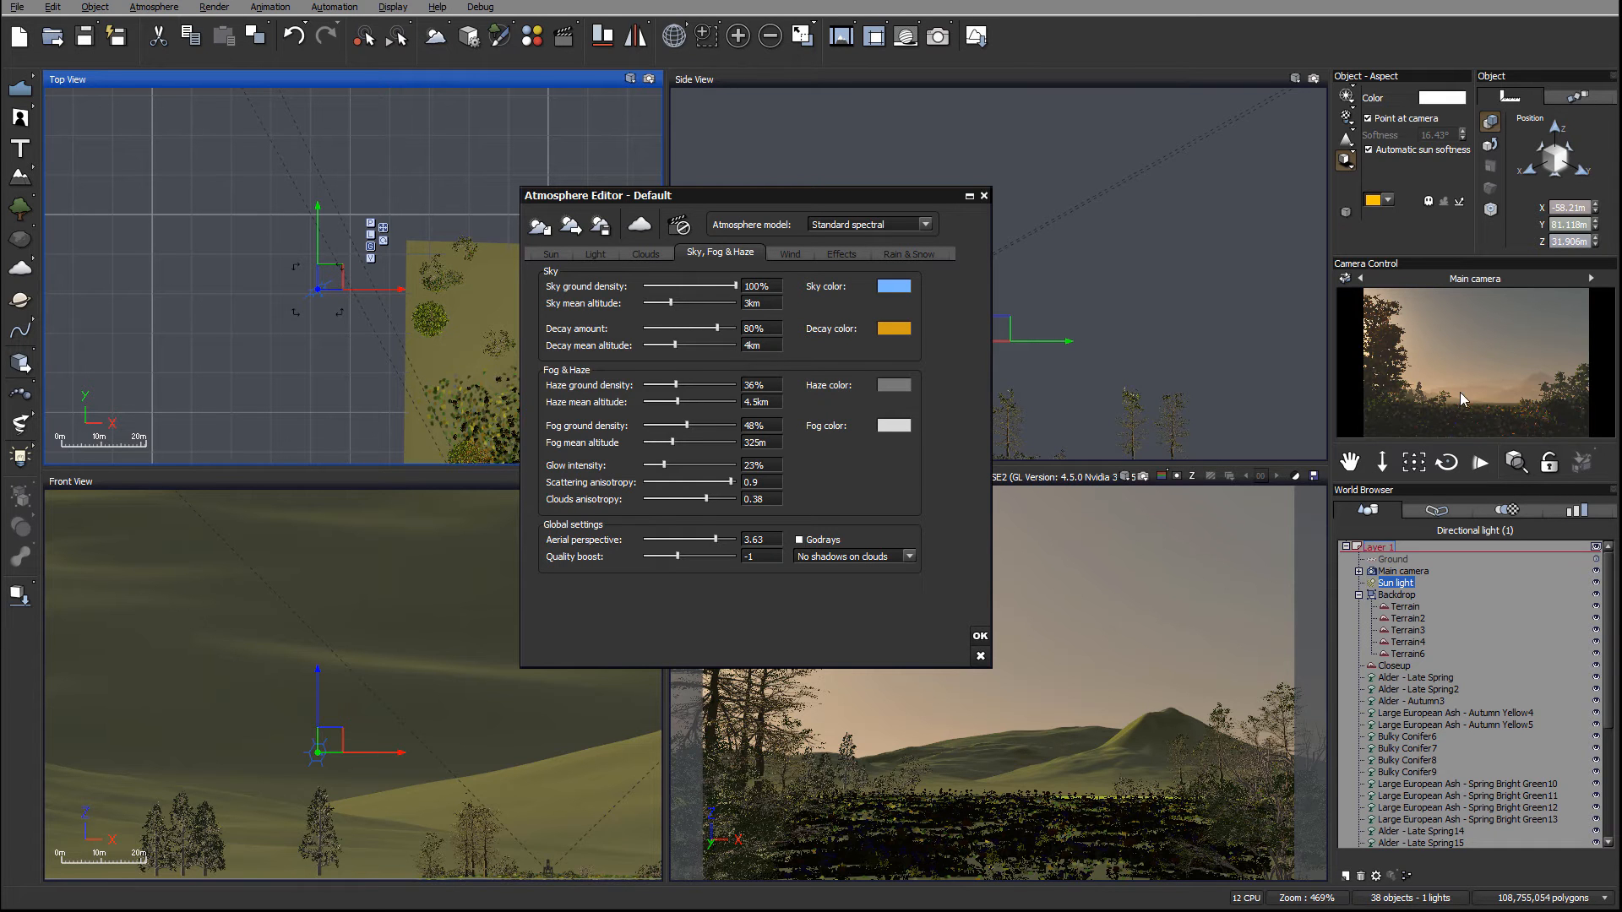
# Step: Render the main camera view and close the finished render
pyautogui.click(938, 37)
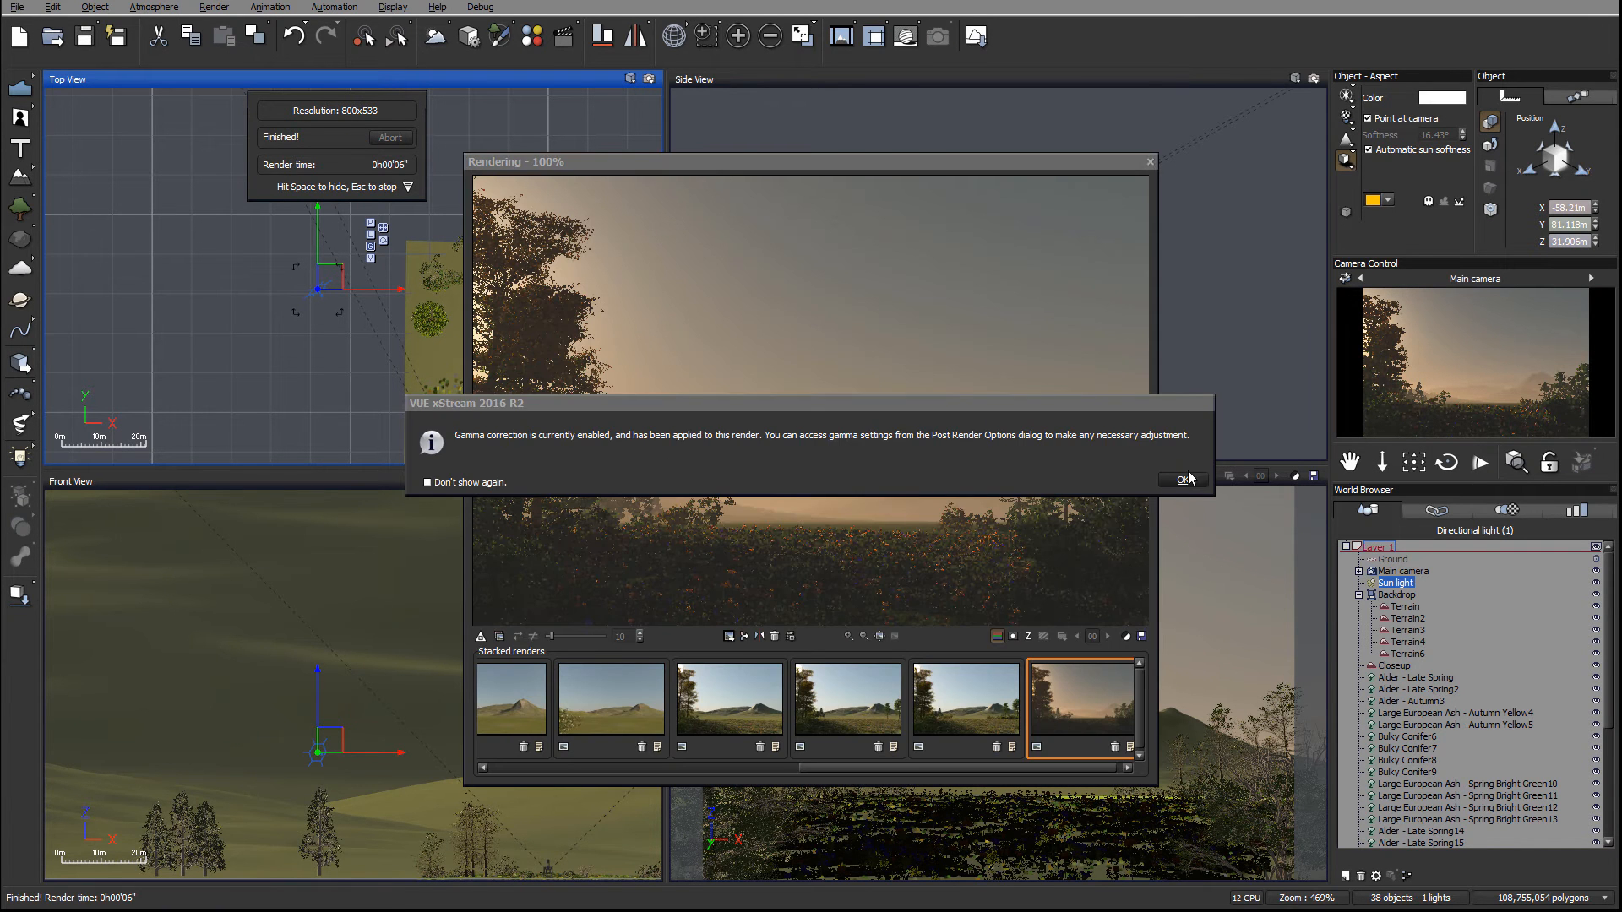
pyautogui.click(1182, 473)
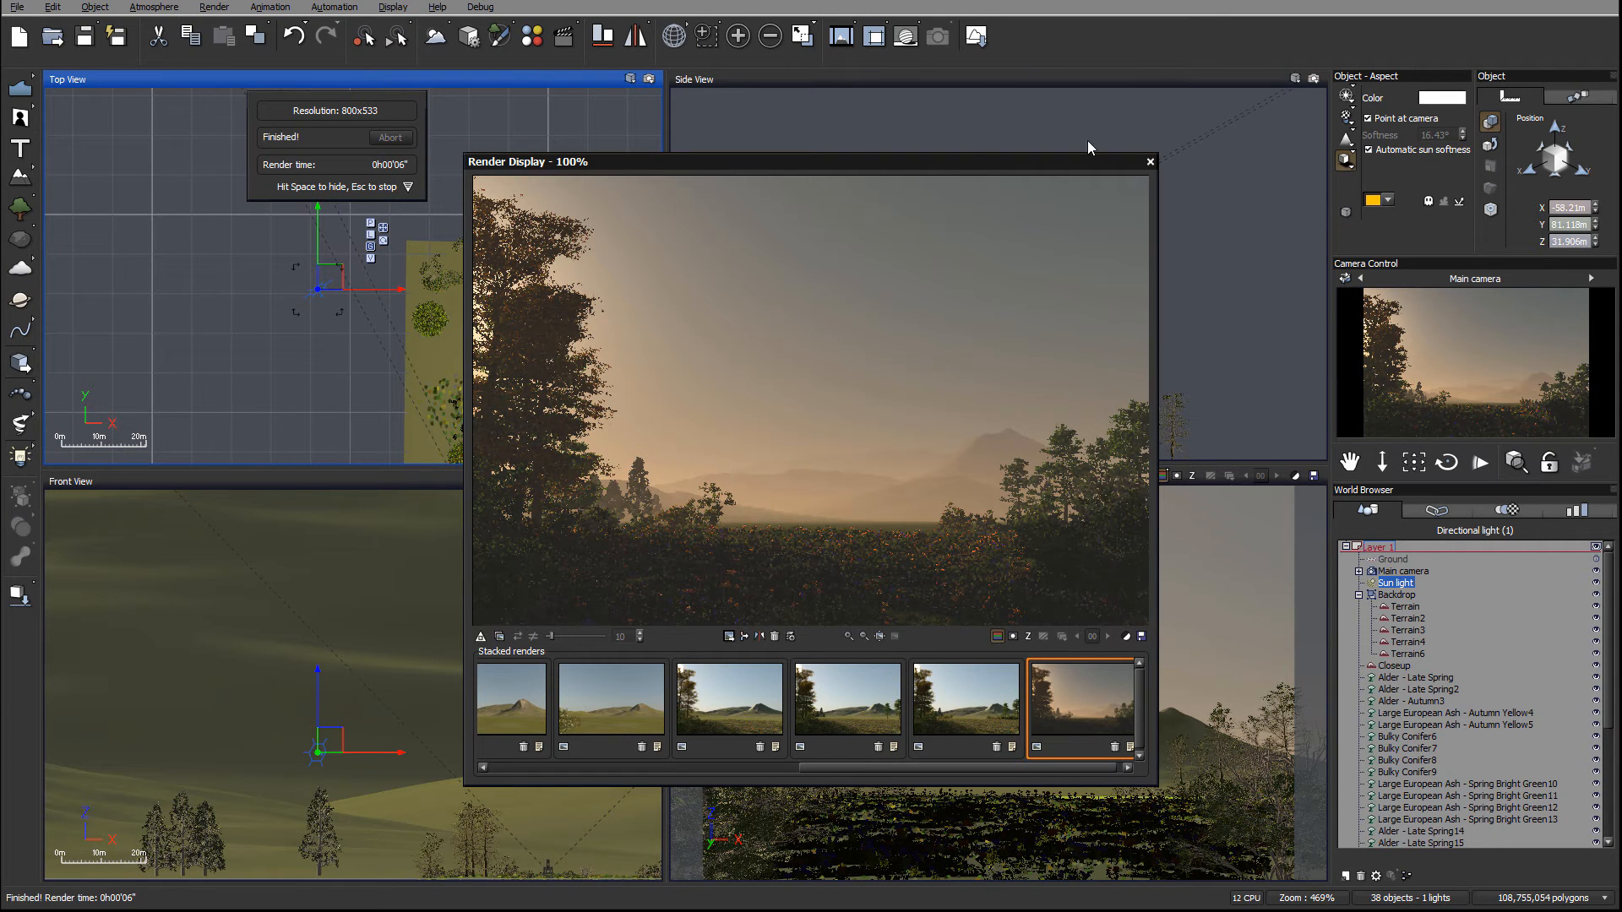
pyautogui.click(1149, 162)
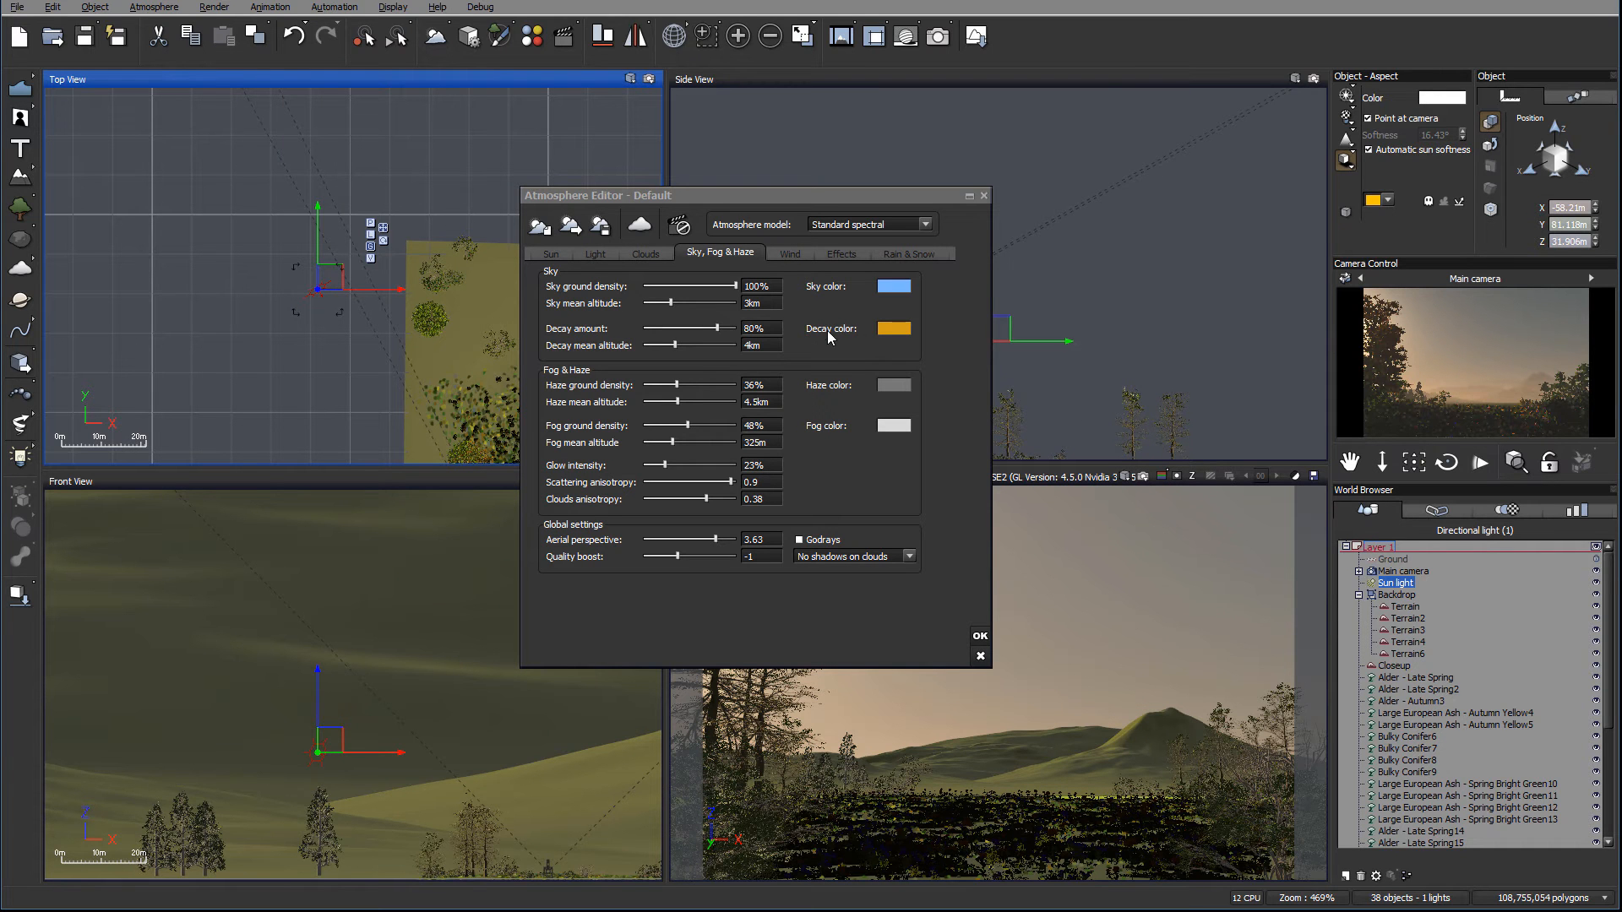
# Step: Set light intensity to +0.48, glow intensity to 34%, scattering anisotropy to 0.77 and haze ground density to 25%, and refresh the preview
pyautogui.click(595, 252)
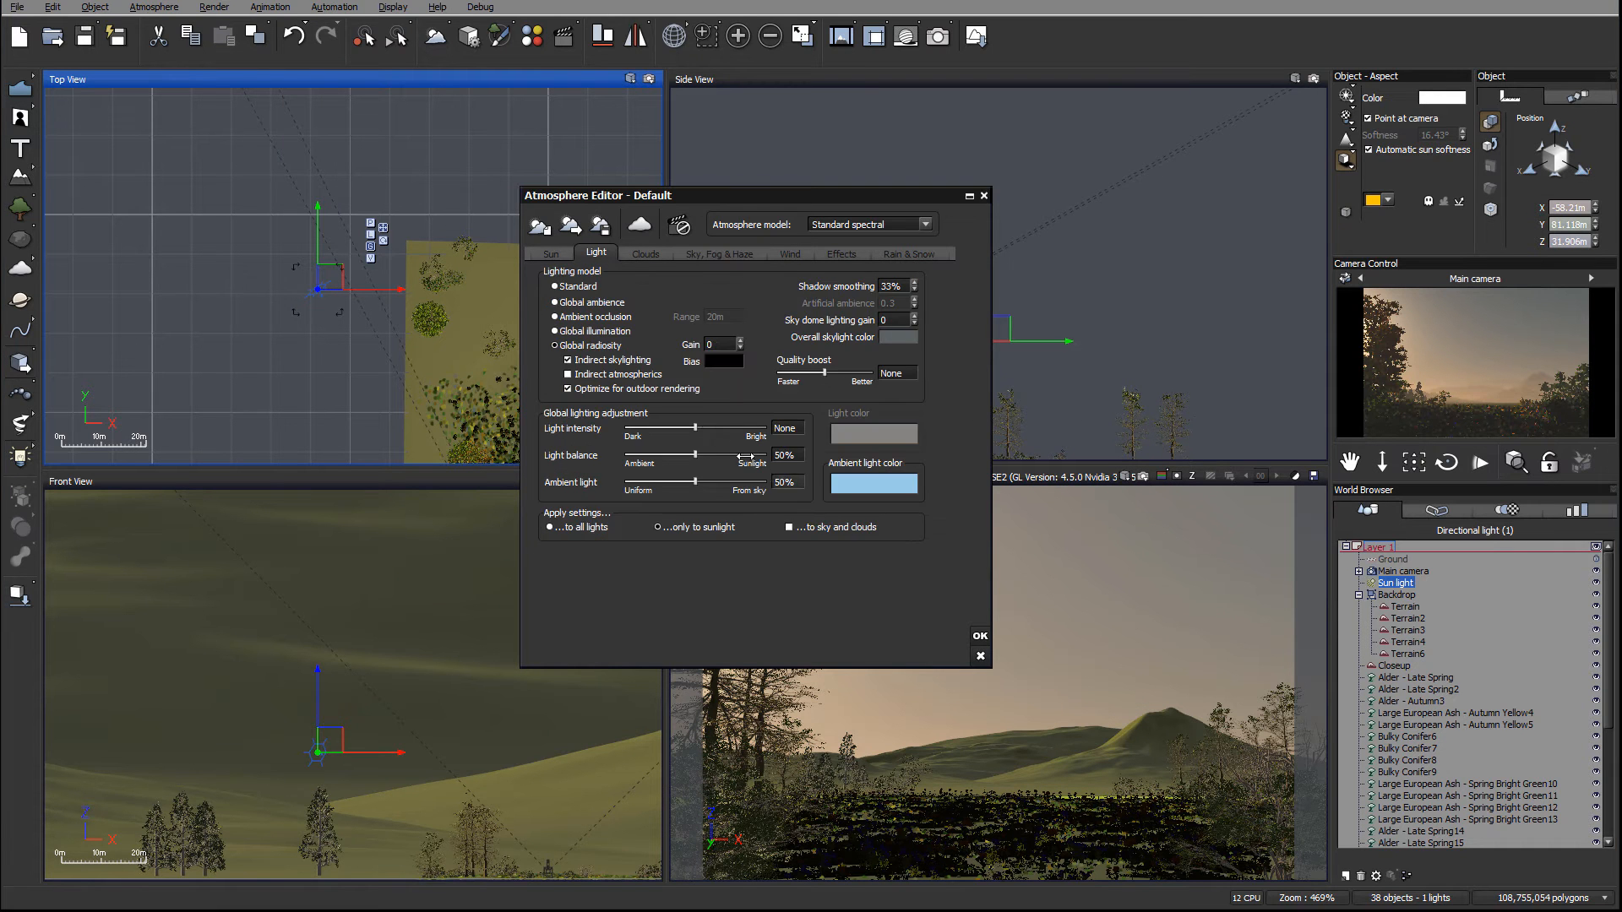
pyautogui.moveTo(718, 425); pyautogui.dragTo(729, 425)
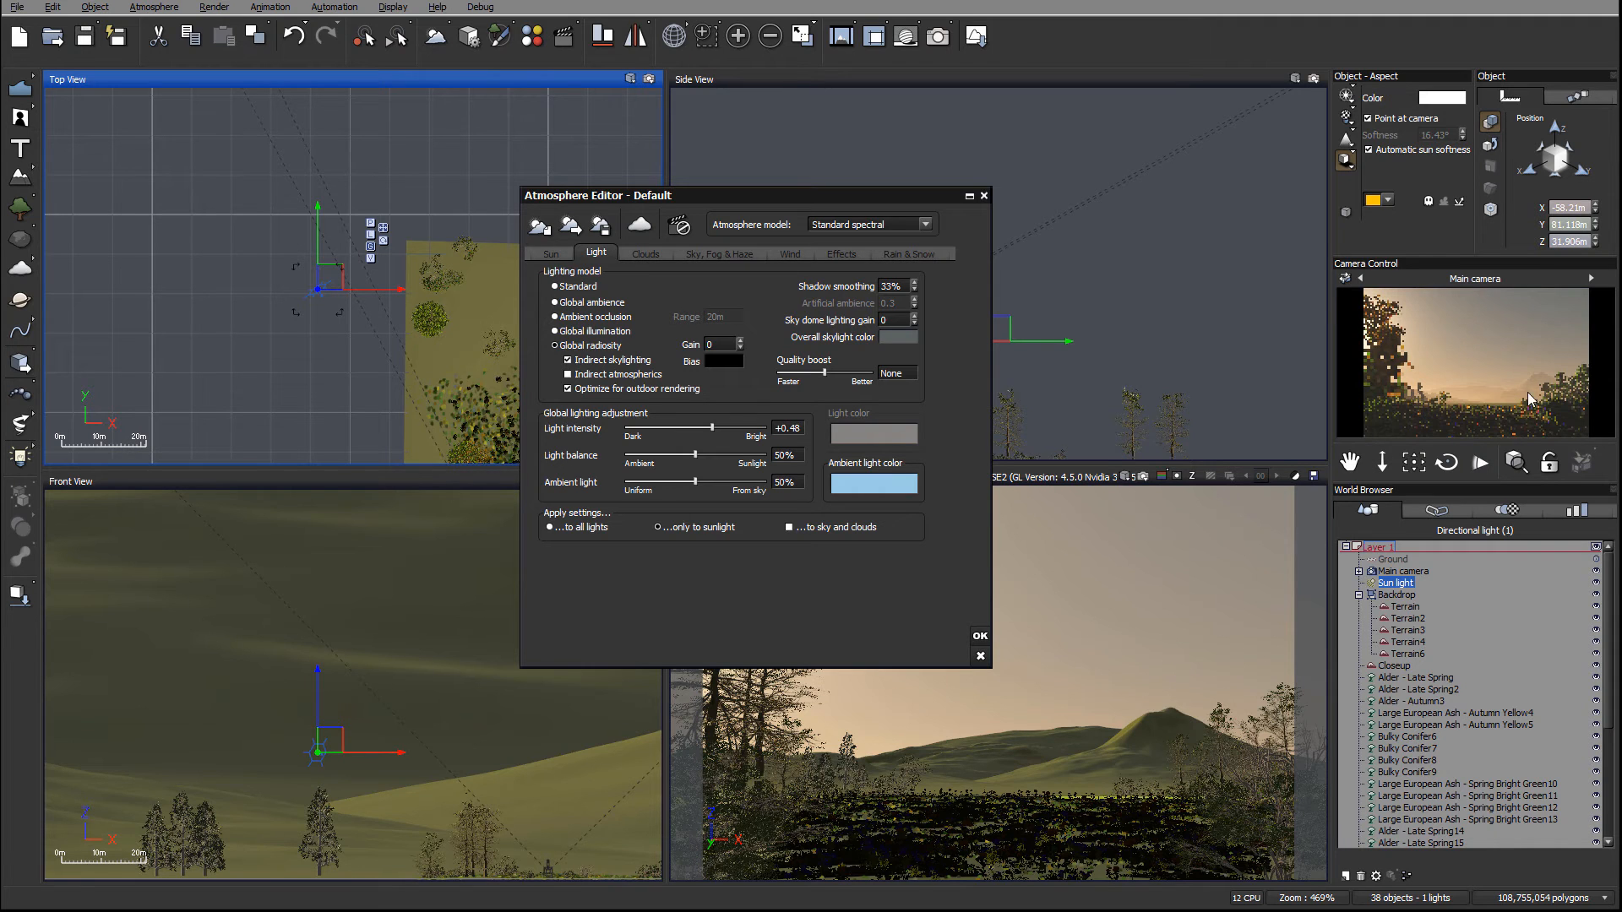
pyautogui.click(722, 256)
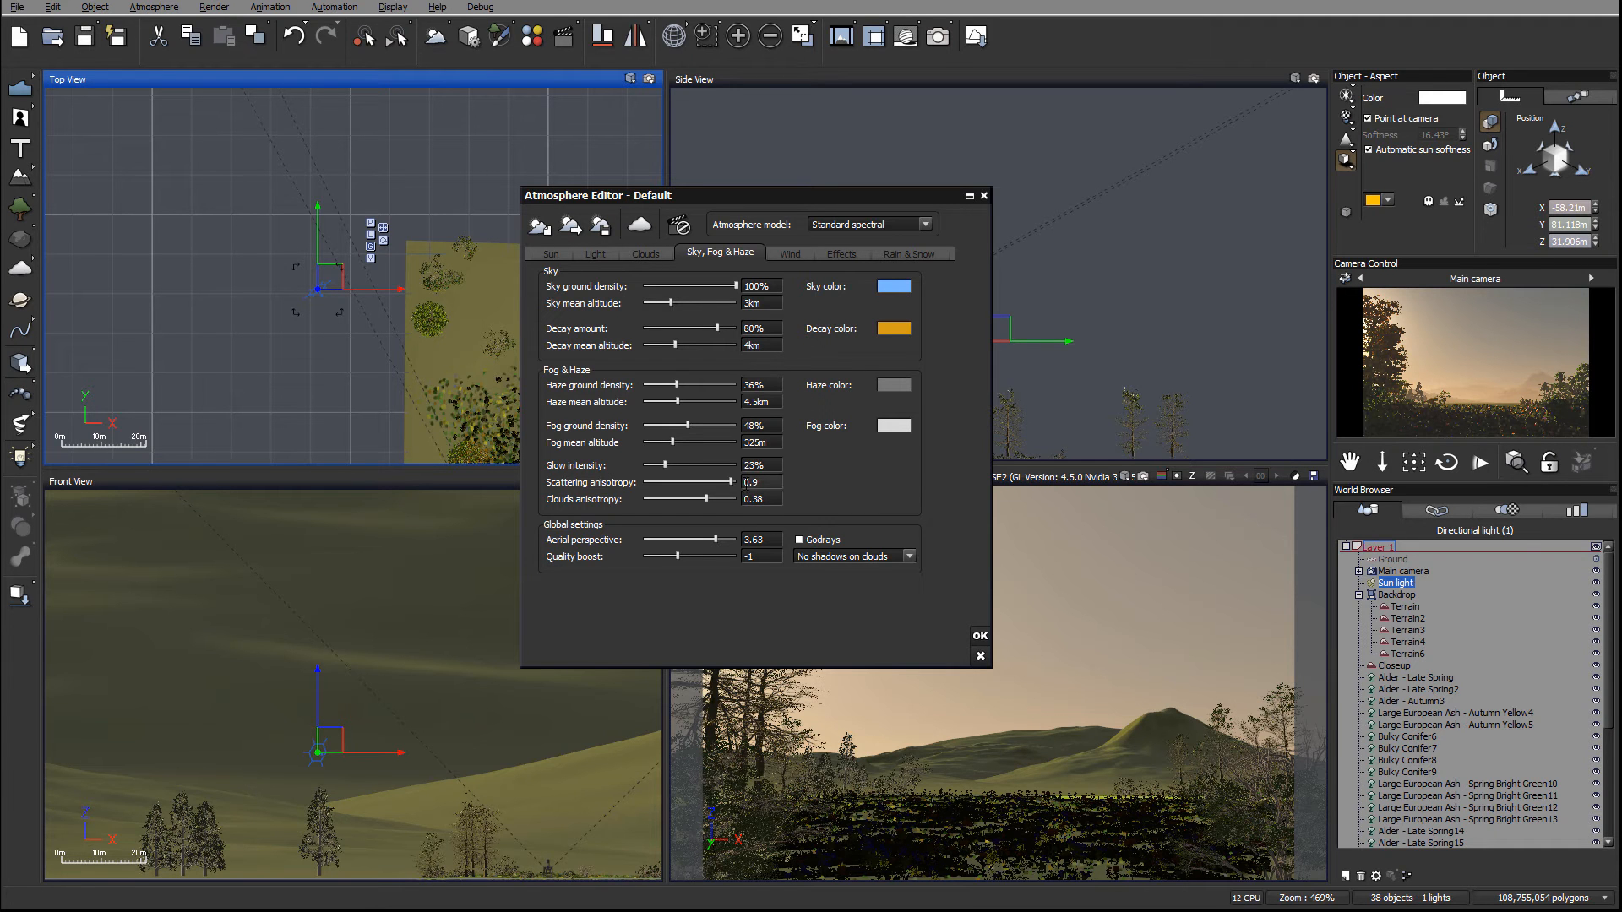
pyautogui.moveTo(667, 464); pyautogui.dragTo(724, 483)
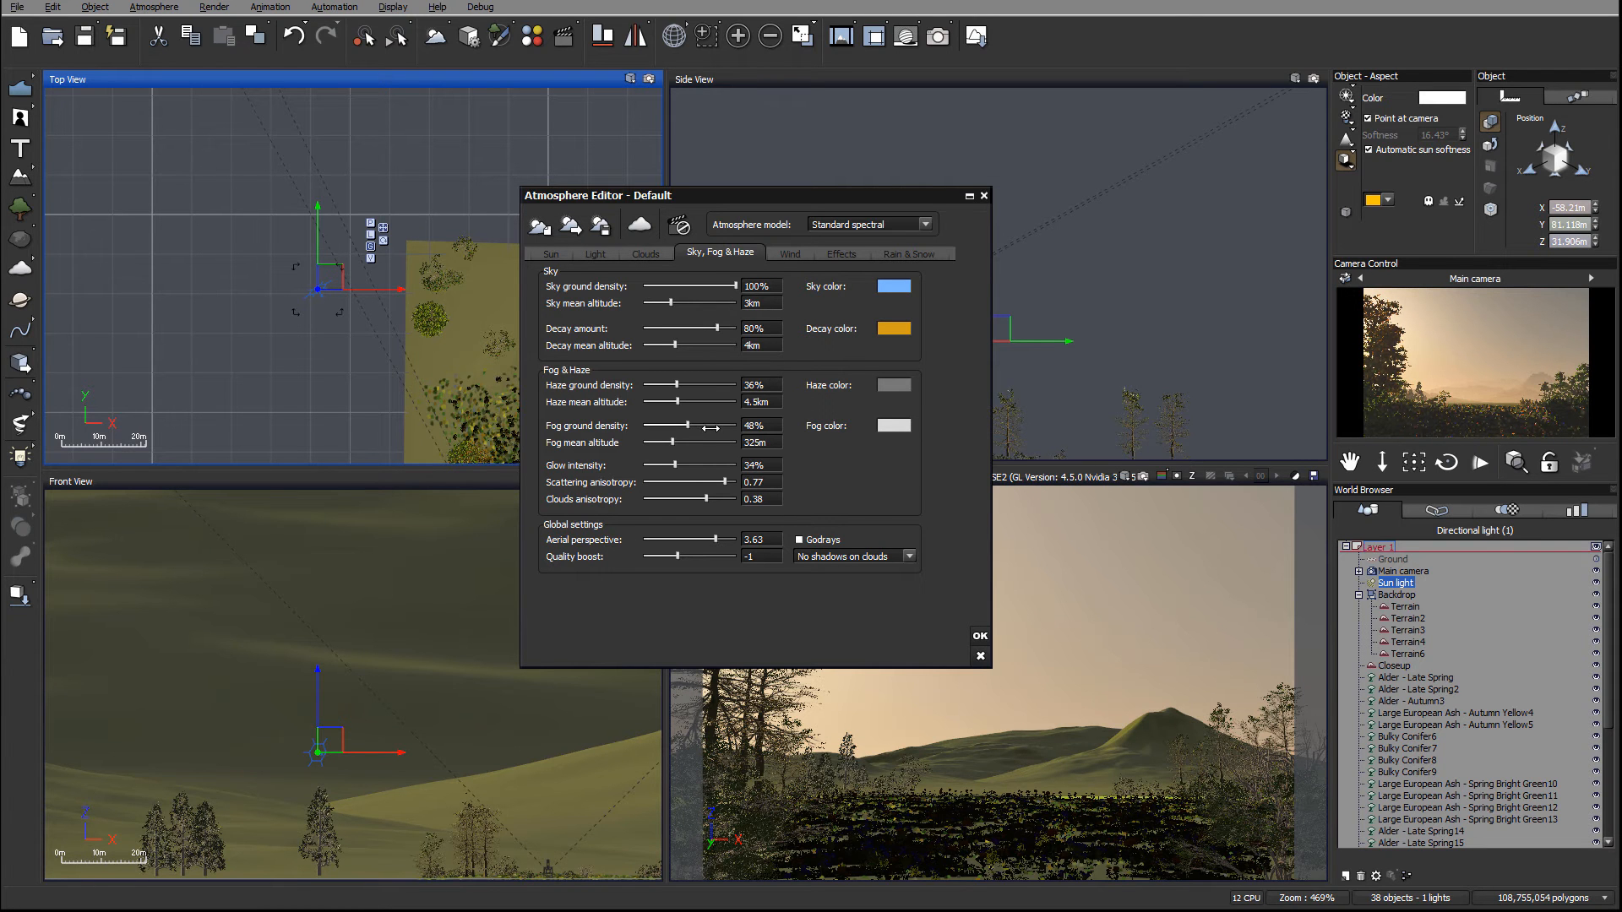
pyautogui.moveTo(692, 383); pyautogui.dragTo(688, 383)
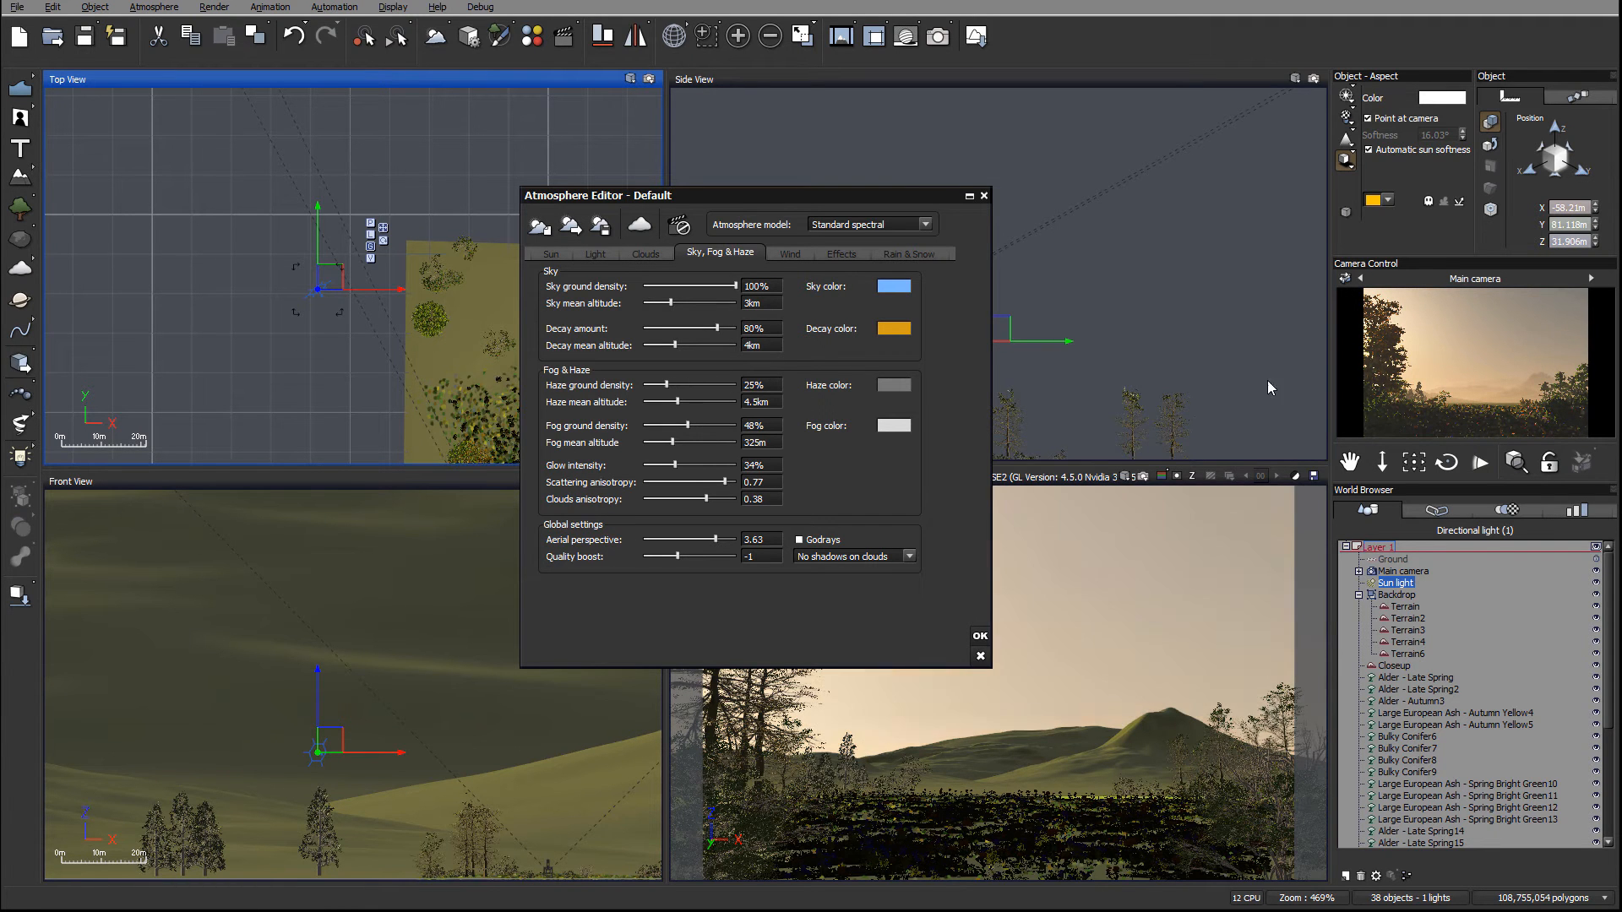
pyautogui.rightClick(1428, 362)
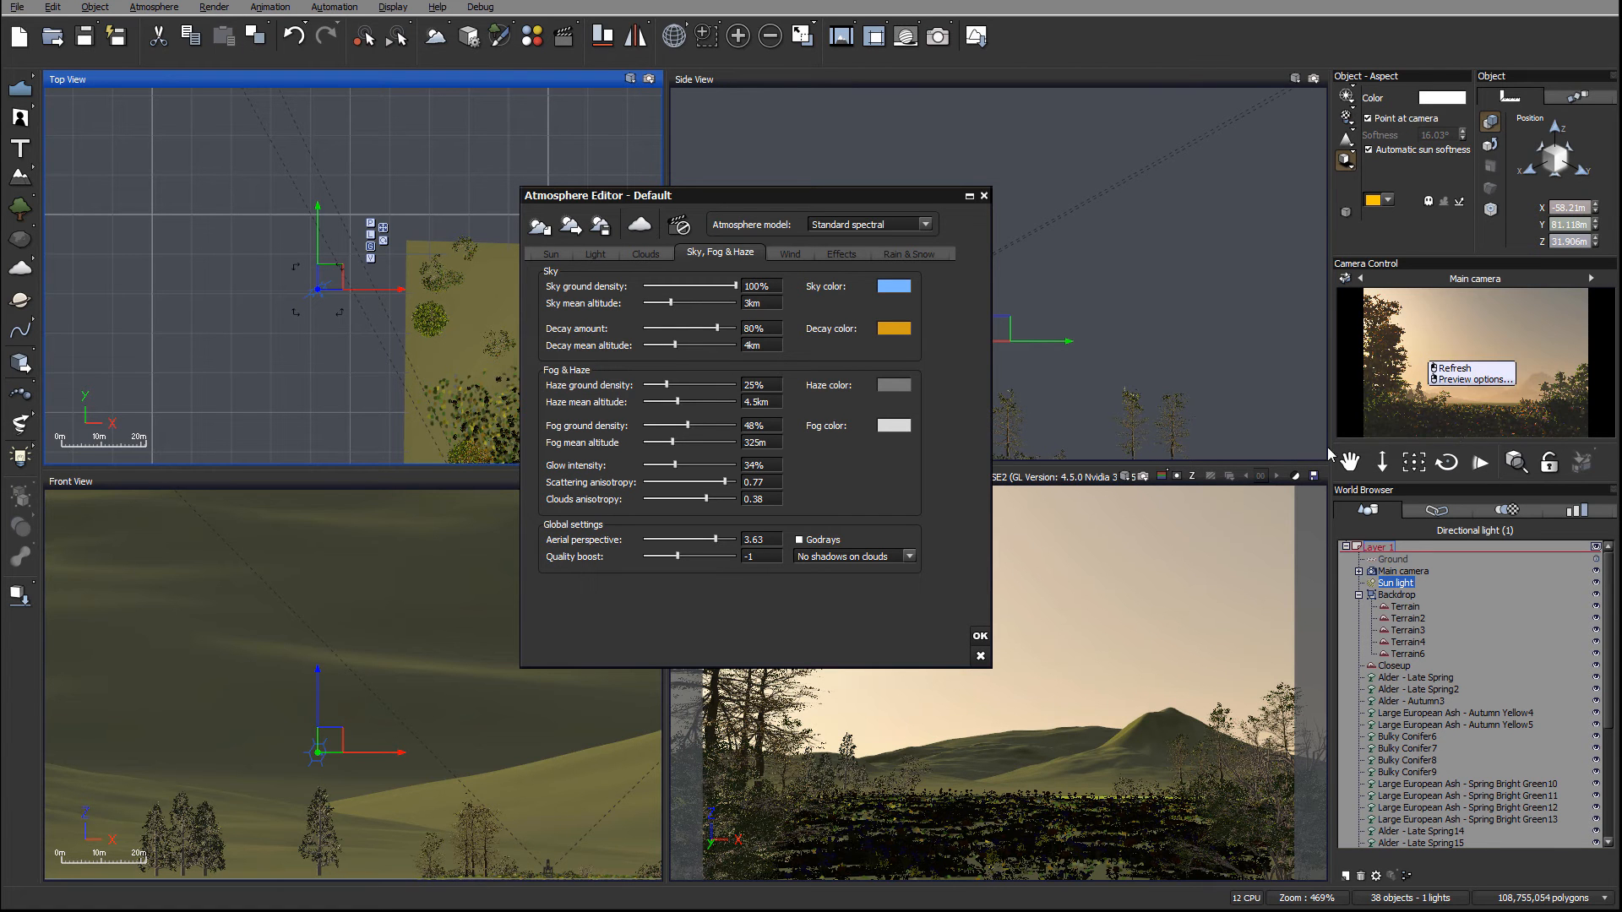
pyautogui.click(1378, 371)
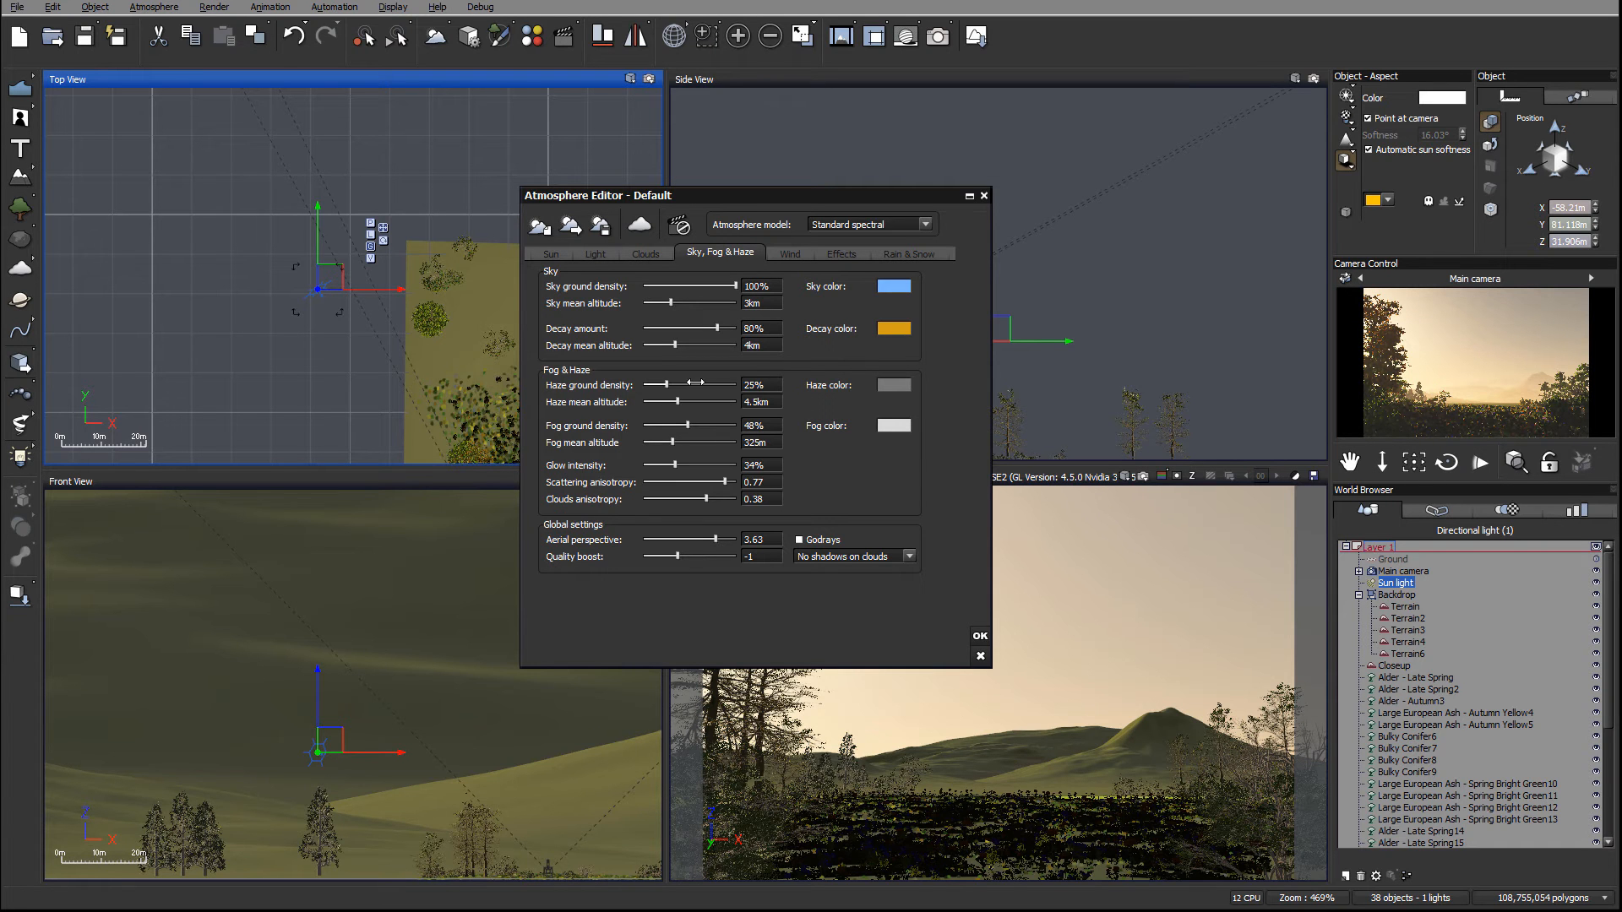
# Step: Try haze ground density 10%, glow intensity 13%, scattering anisotropy 0.94 and aerial perspective 4.68
pyautogui.moveTo(681, 385); pyautogui.dragTo(675, 386)
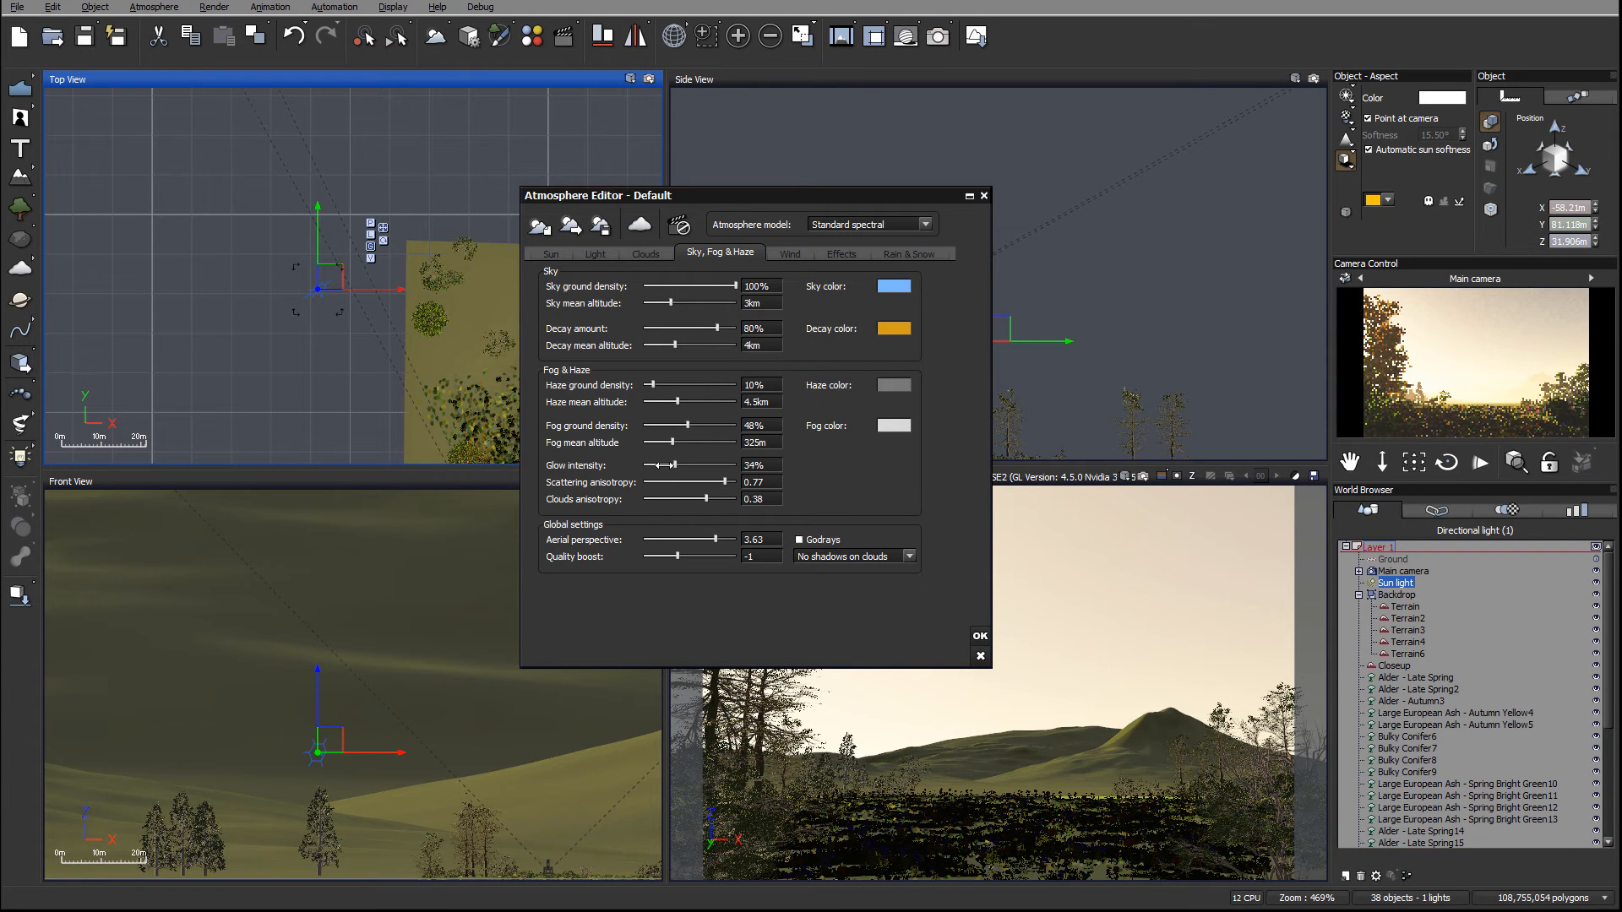
pyautogui.moveTo(701, 465); pyautogui.dragTo(682, 465)
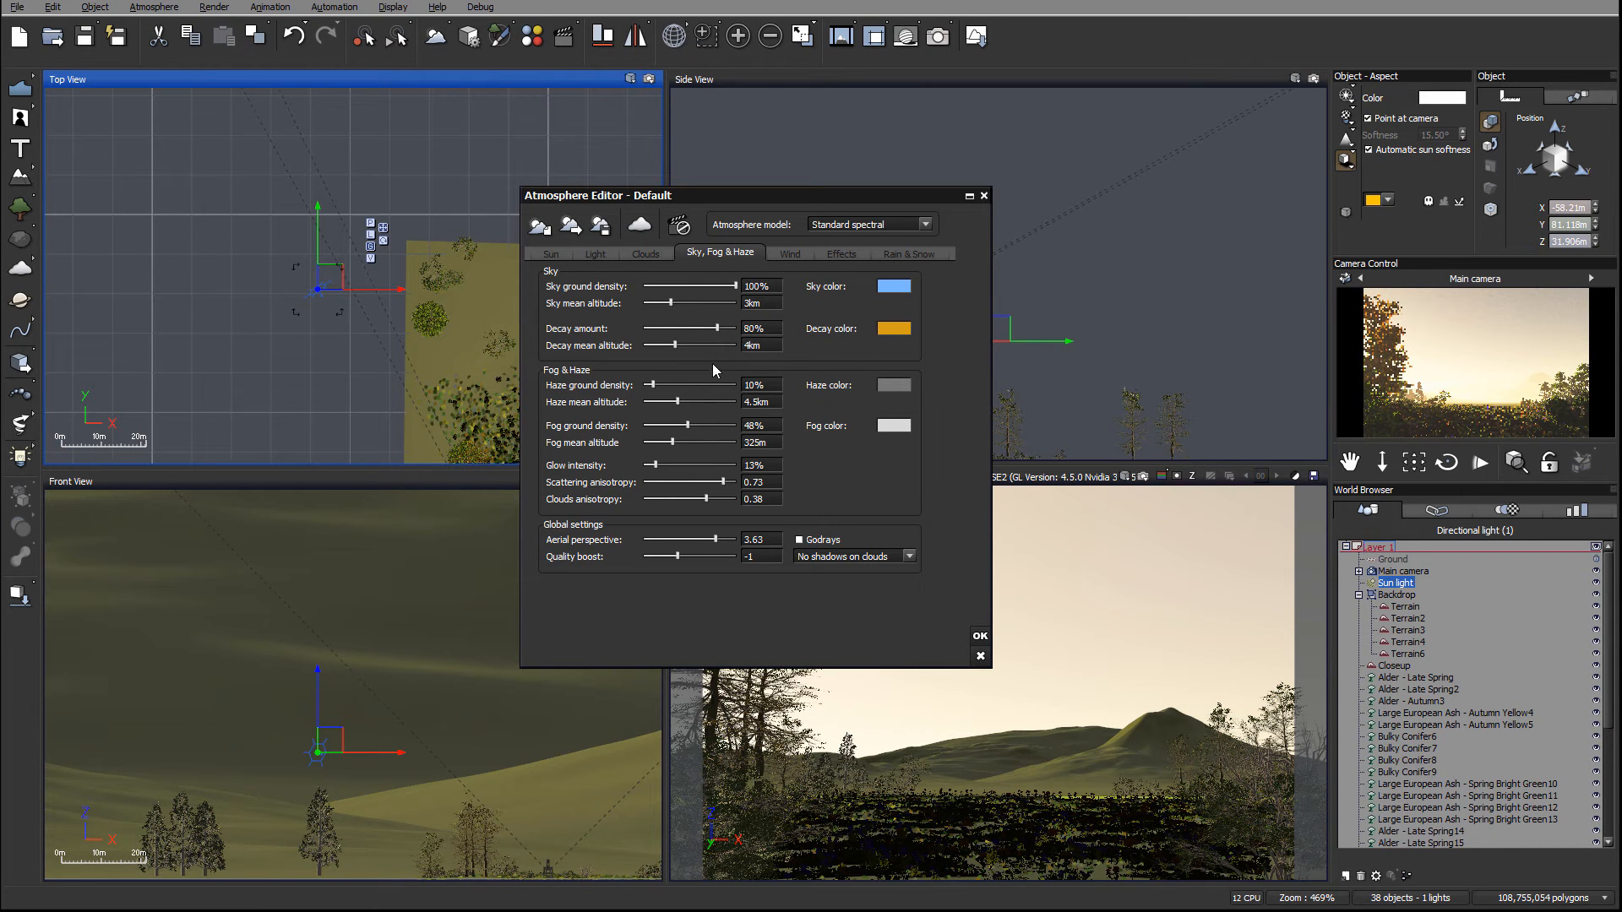
pyautogui.moveTo(724, 541); pyautogui.dragTo(726, 540)
pyautogui.moveTo(720, 479); pyautogui.dragTo(733, 481)
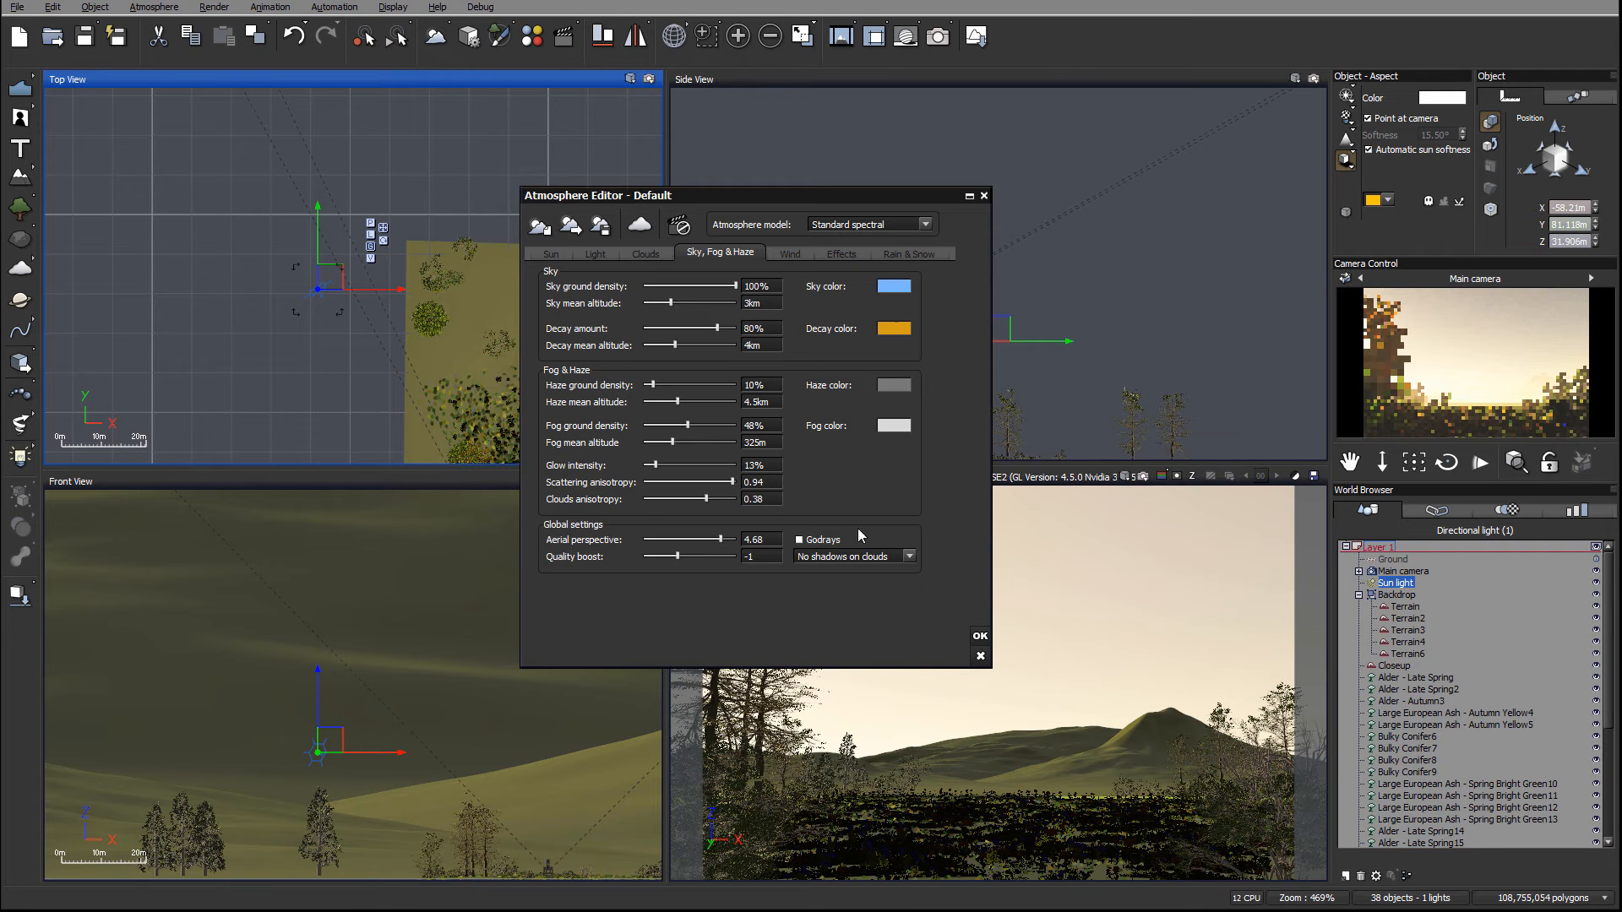
# Step: Set haze ground density to 41%, fog ground density to 56%, glow intensity to 9%, scattering anisotropy to 0.77 and aerial perspective to 6.56
pyautogui.moveTo(733, 482); pyautogui.dragTo(719, 480)
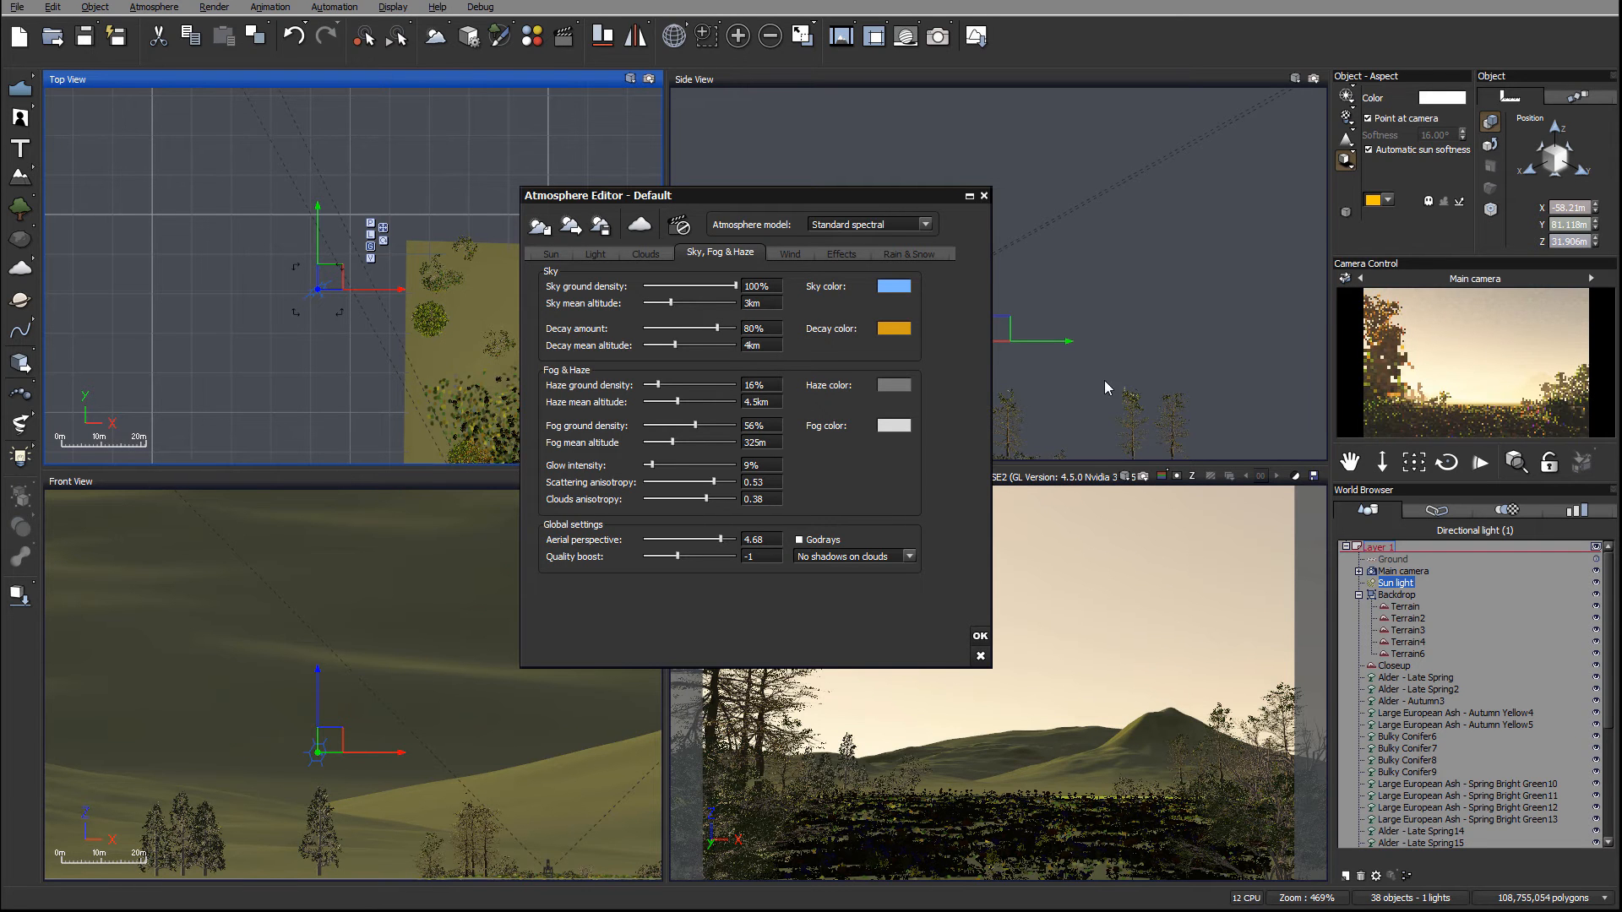
pyautogui.moveTo(721, 539); pyautogui.dragTo(728, 539)
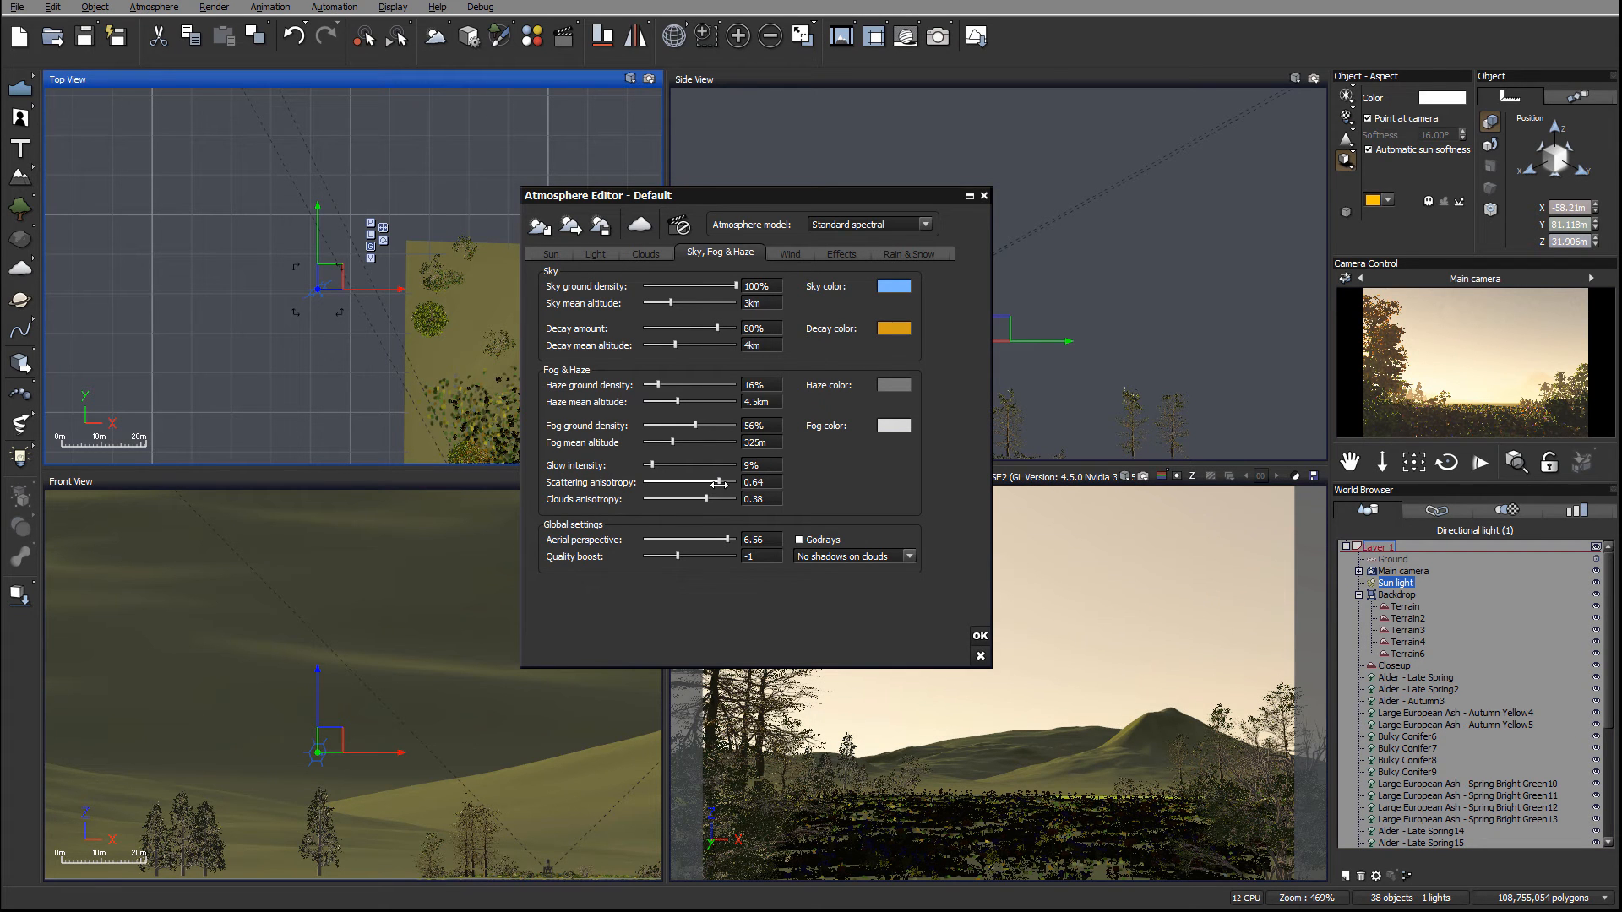
pyautogui.moveTo(724, 483); pyautogui.dragTo(727, 483)
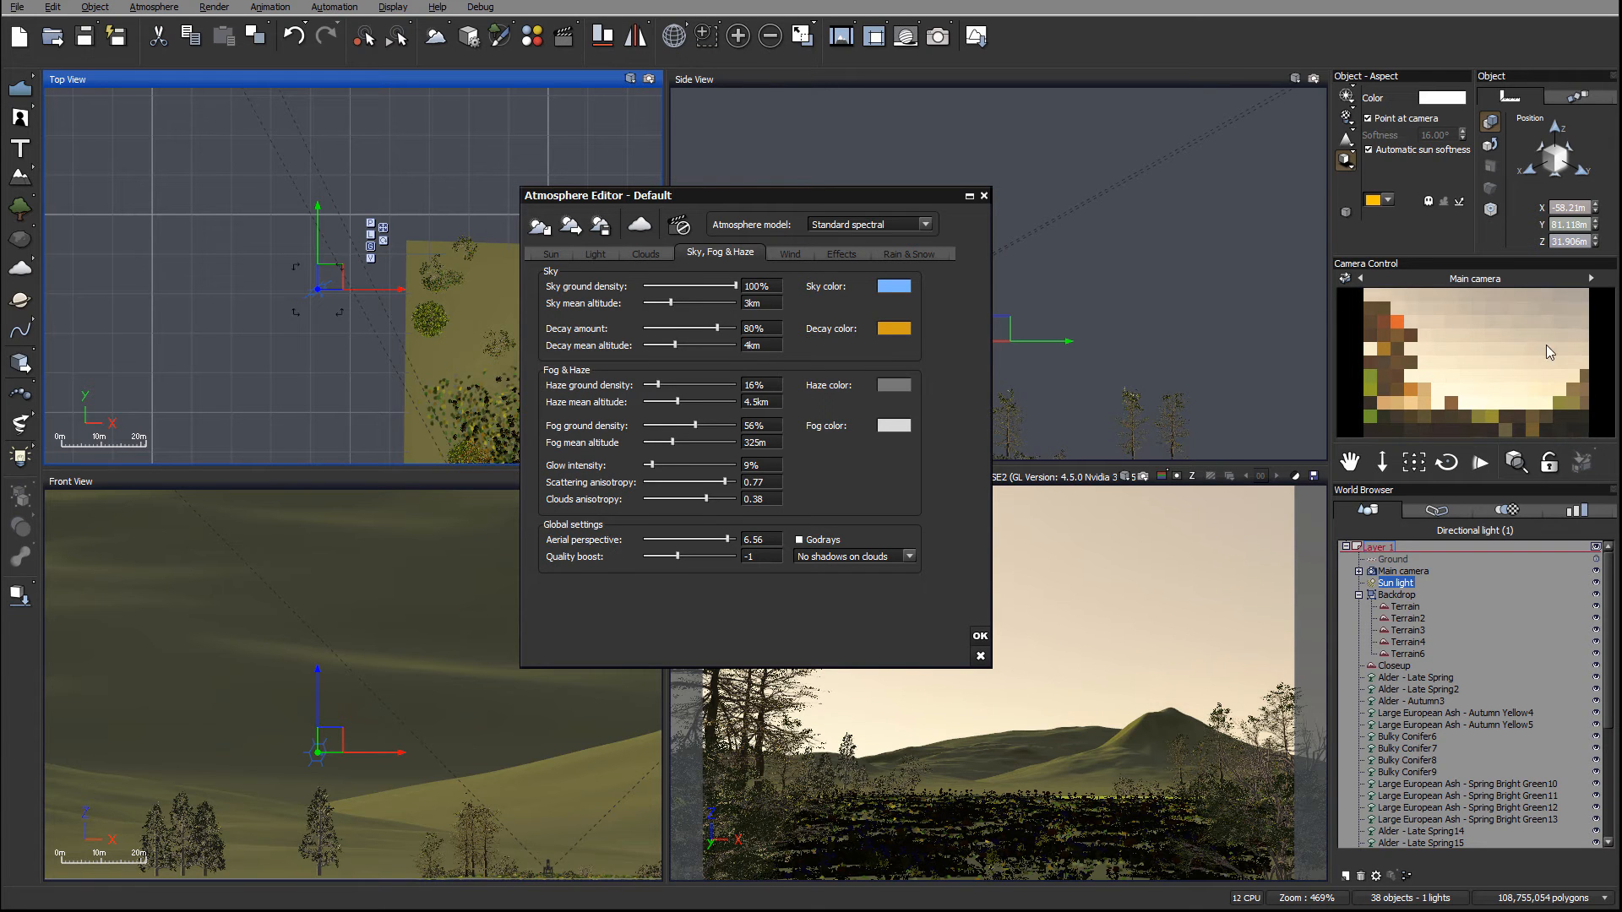
pyautogui.moveTo(701, 385); pyautogui.dragTo(721, 382)
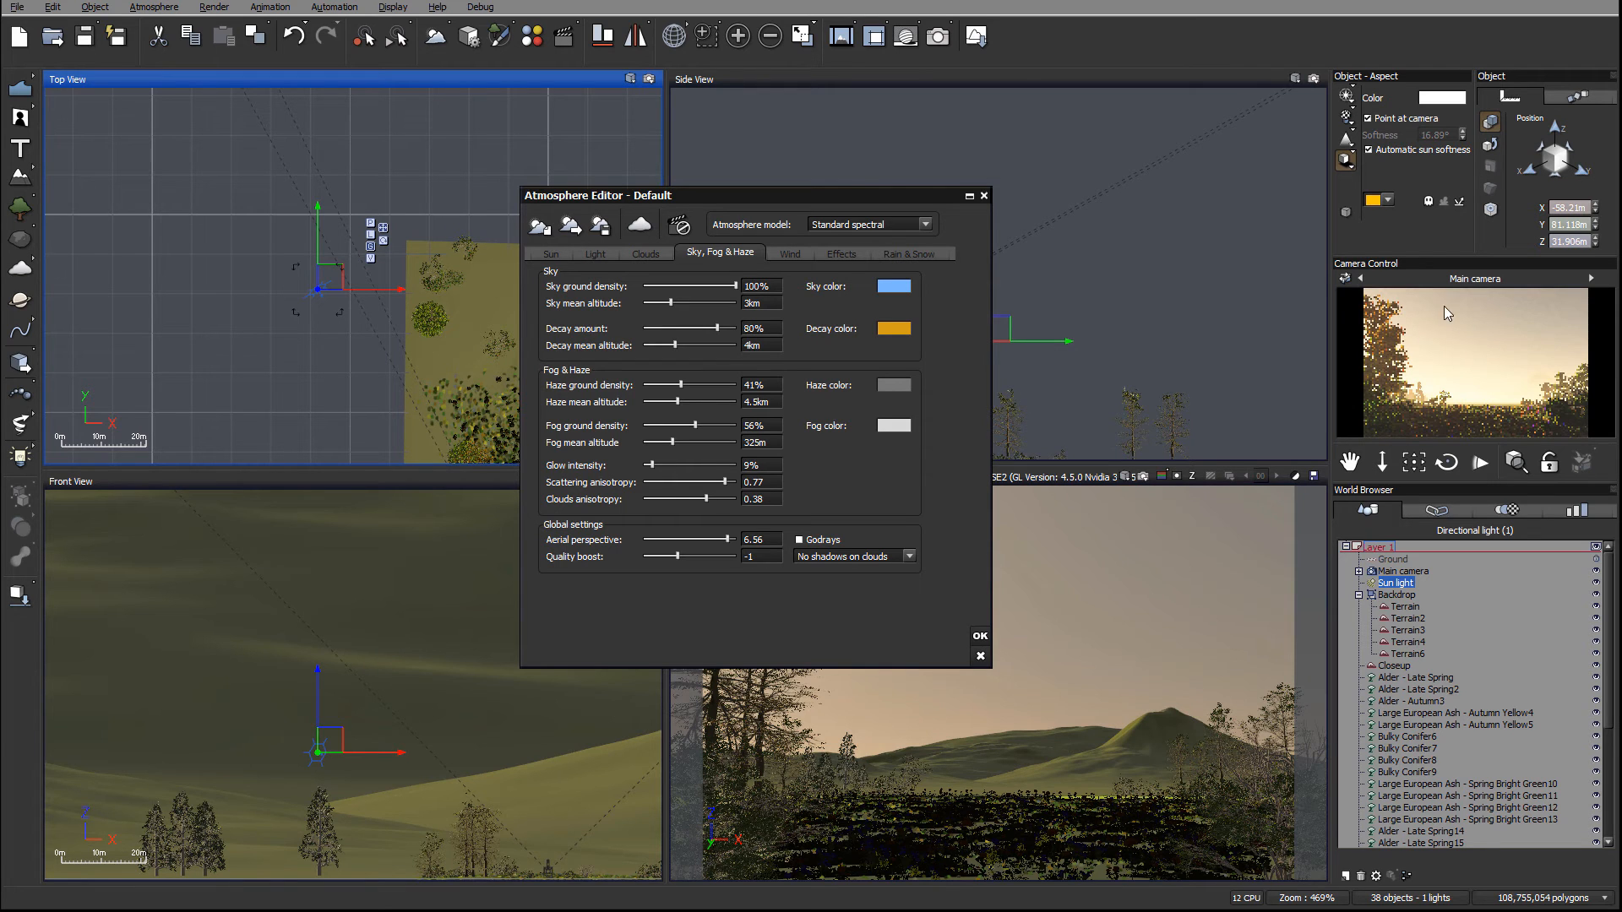
pyautogui.rightClick(1486, 361)
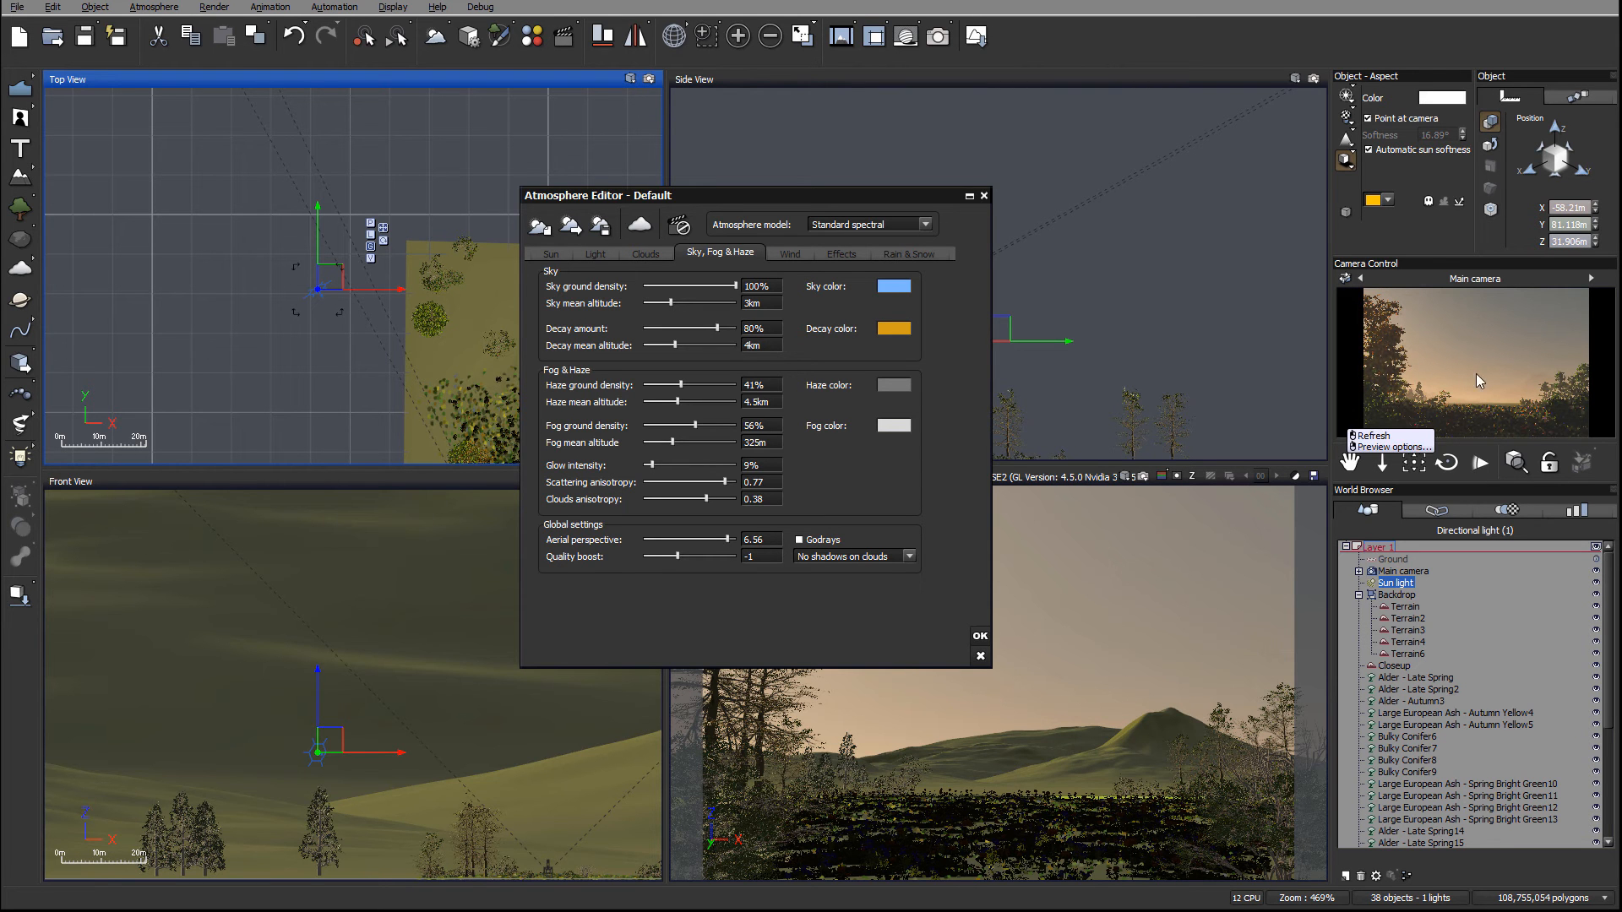
# Step: Set haze mean altitude to 4.054 km, fog ground density to 40%, fog mean altitude to 190.25 m and aerial perspective to 2.7
pyautogui.moveTo(722, 426); pyautogui.dragTo(699, 437)
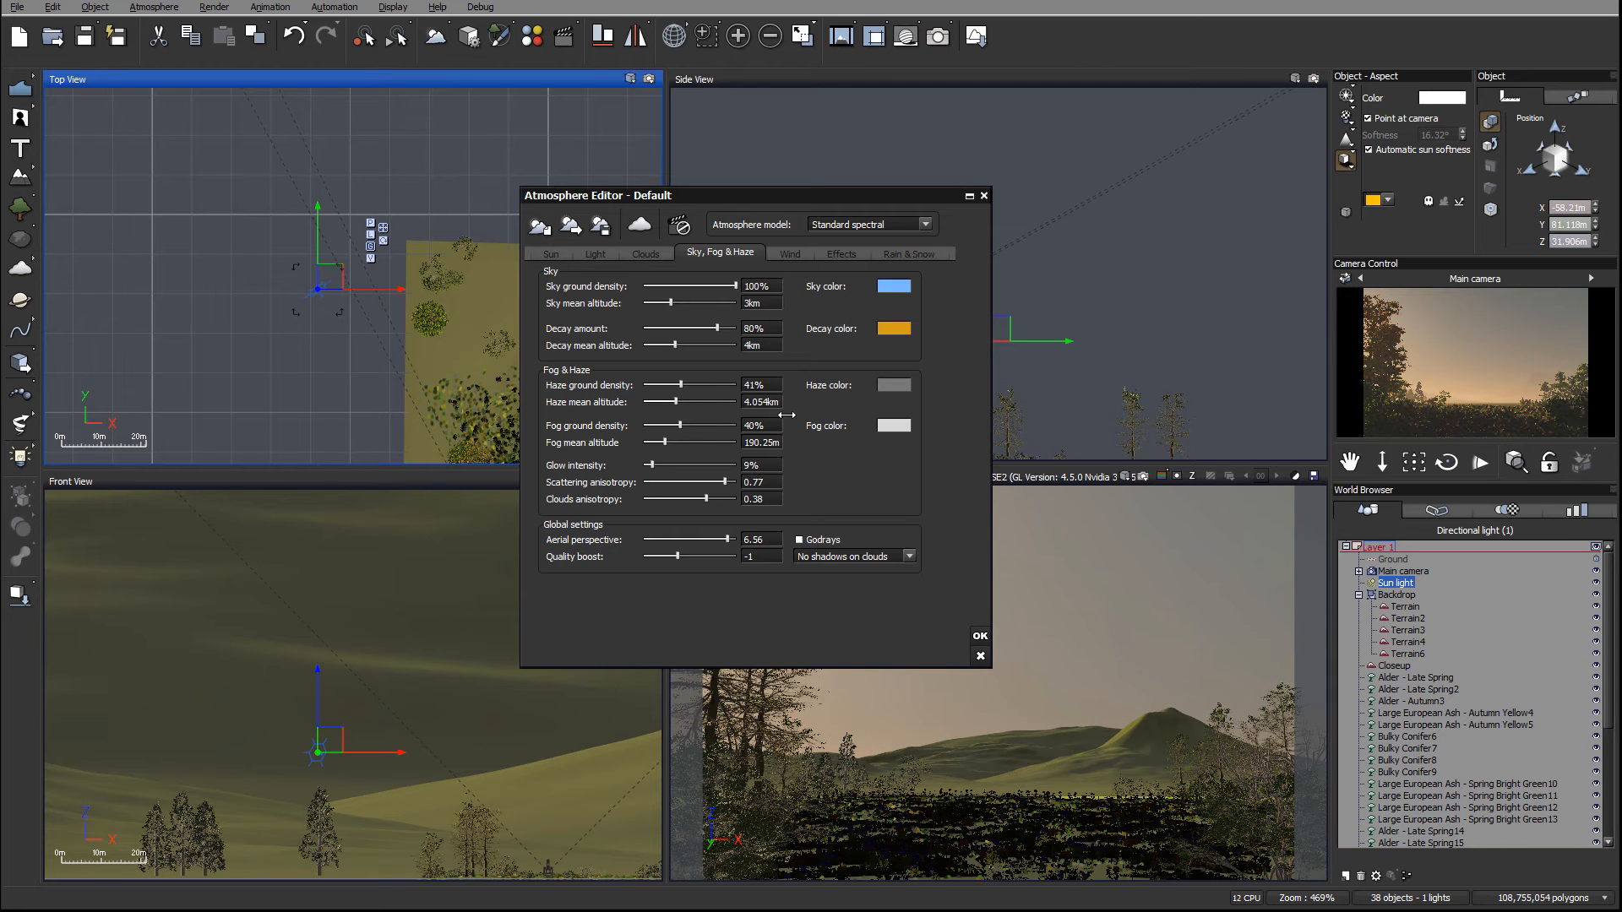
pyautogui.rightClick(1429, 386)
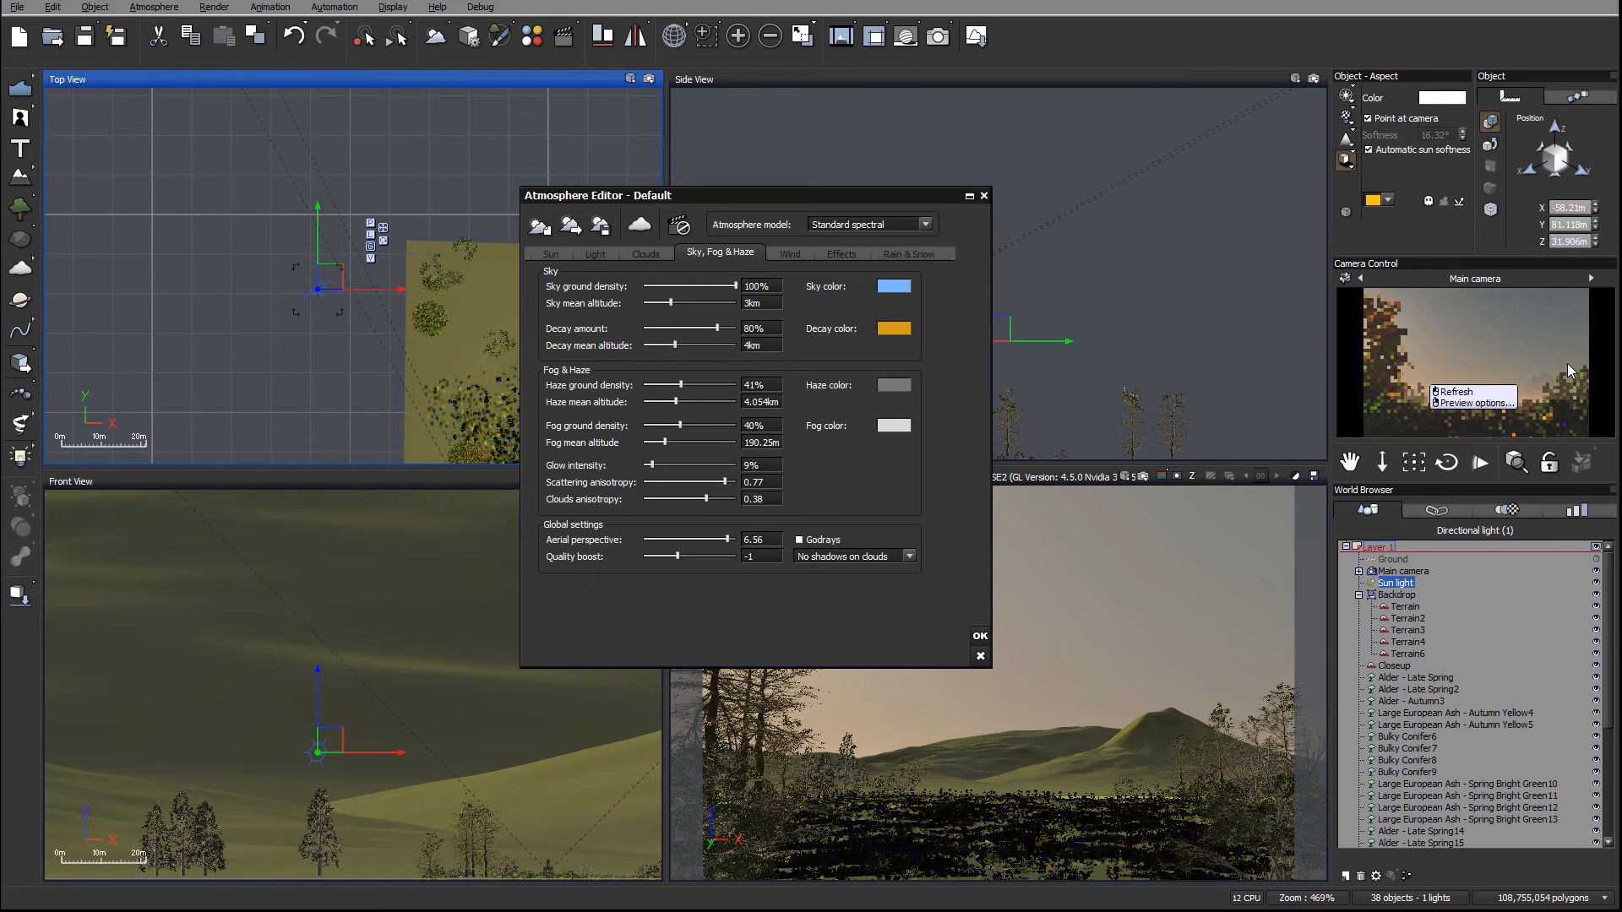
pyautogui.click(1505, 390)
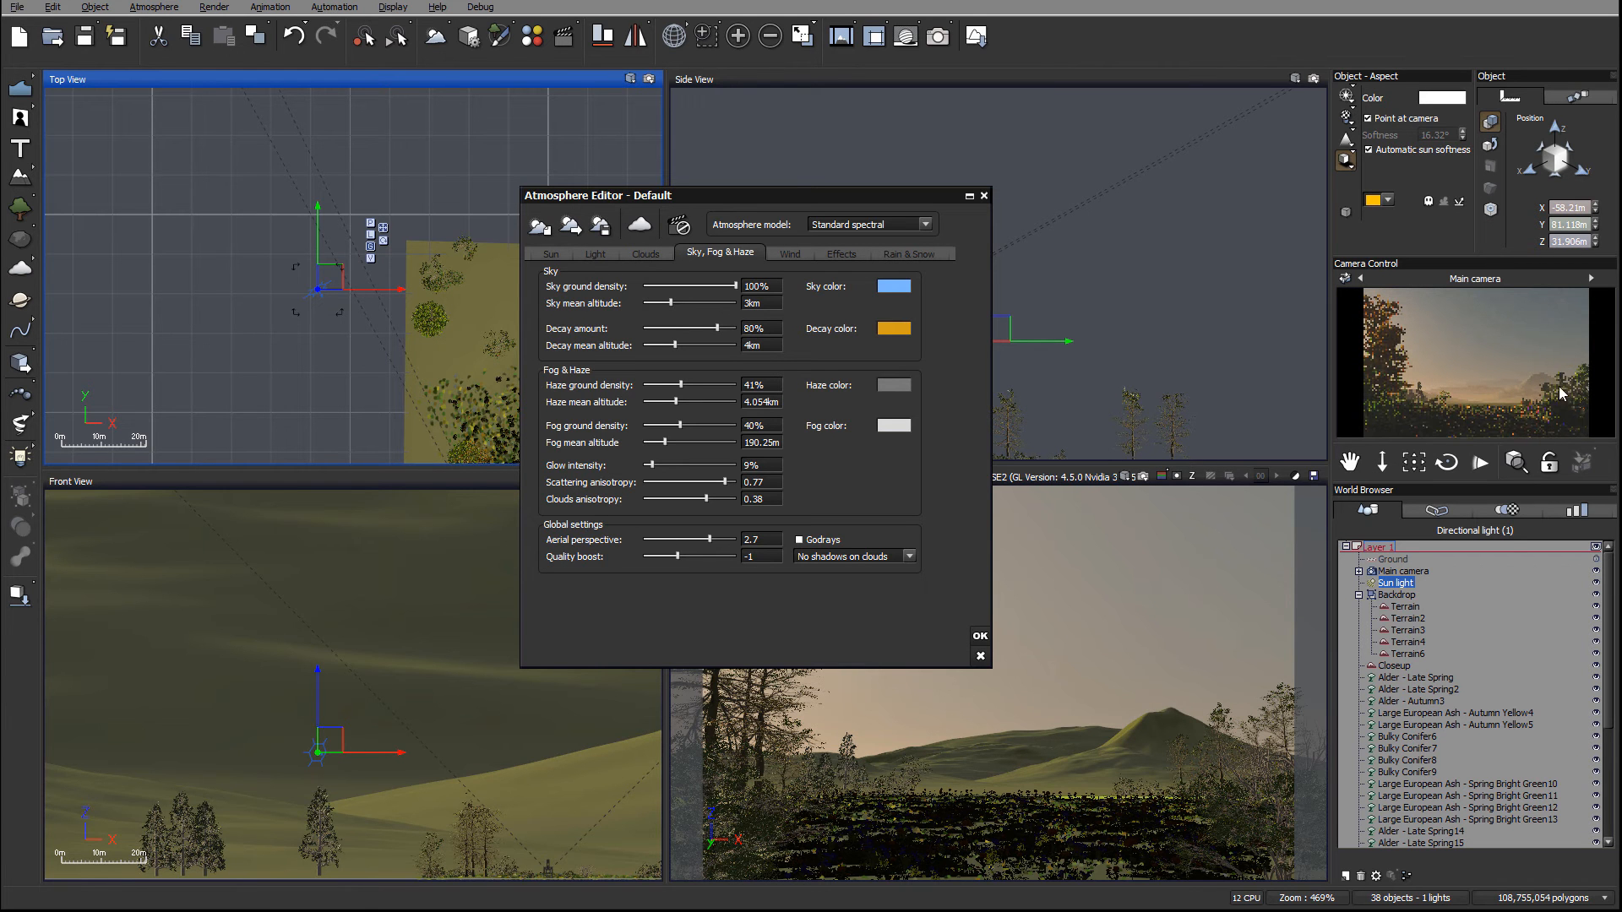
# Step: Set aerial perspective to 3.63, fog ground density to 42%, glow intensity to 17% and scattering anisotropy to 0.64, and accept the atmosphere
pyautogui.moveTo(710, 539); pyautogui.dragTo(731, 538)
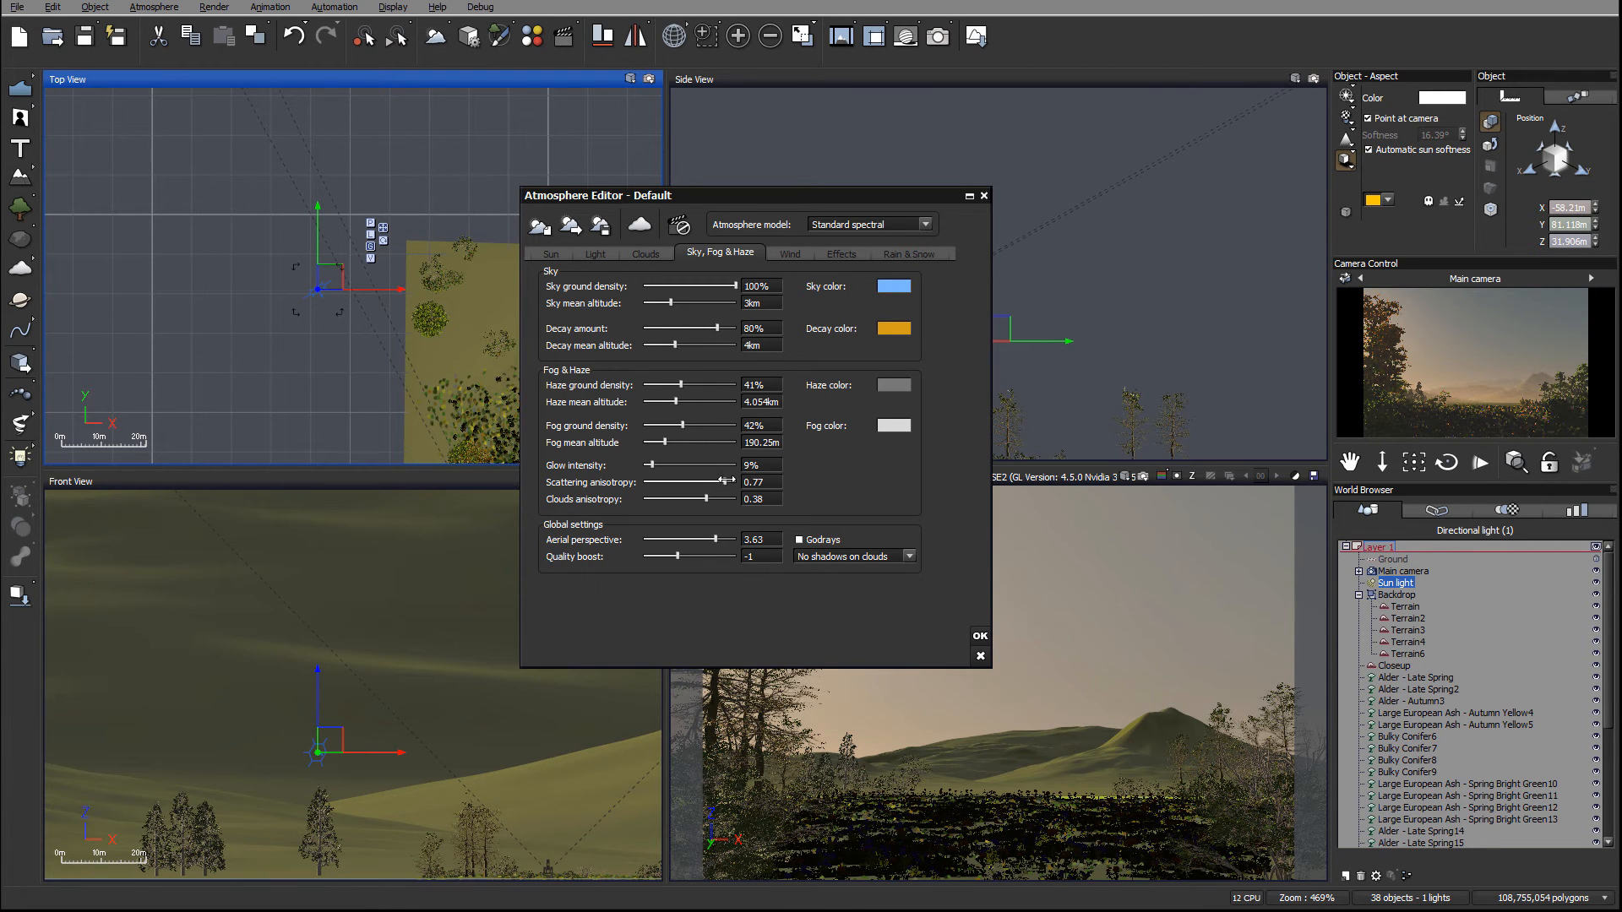
pyautogui.click(681, 461)
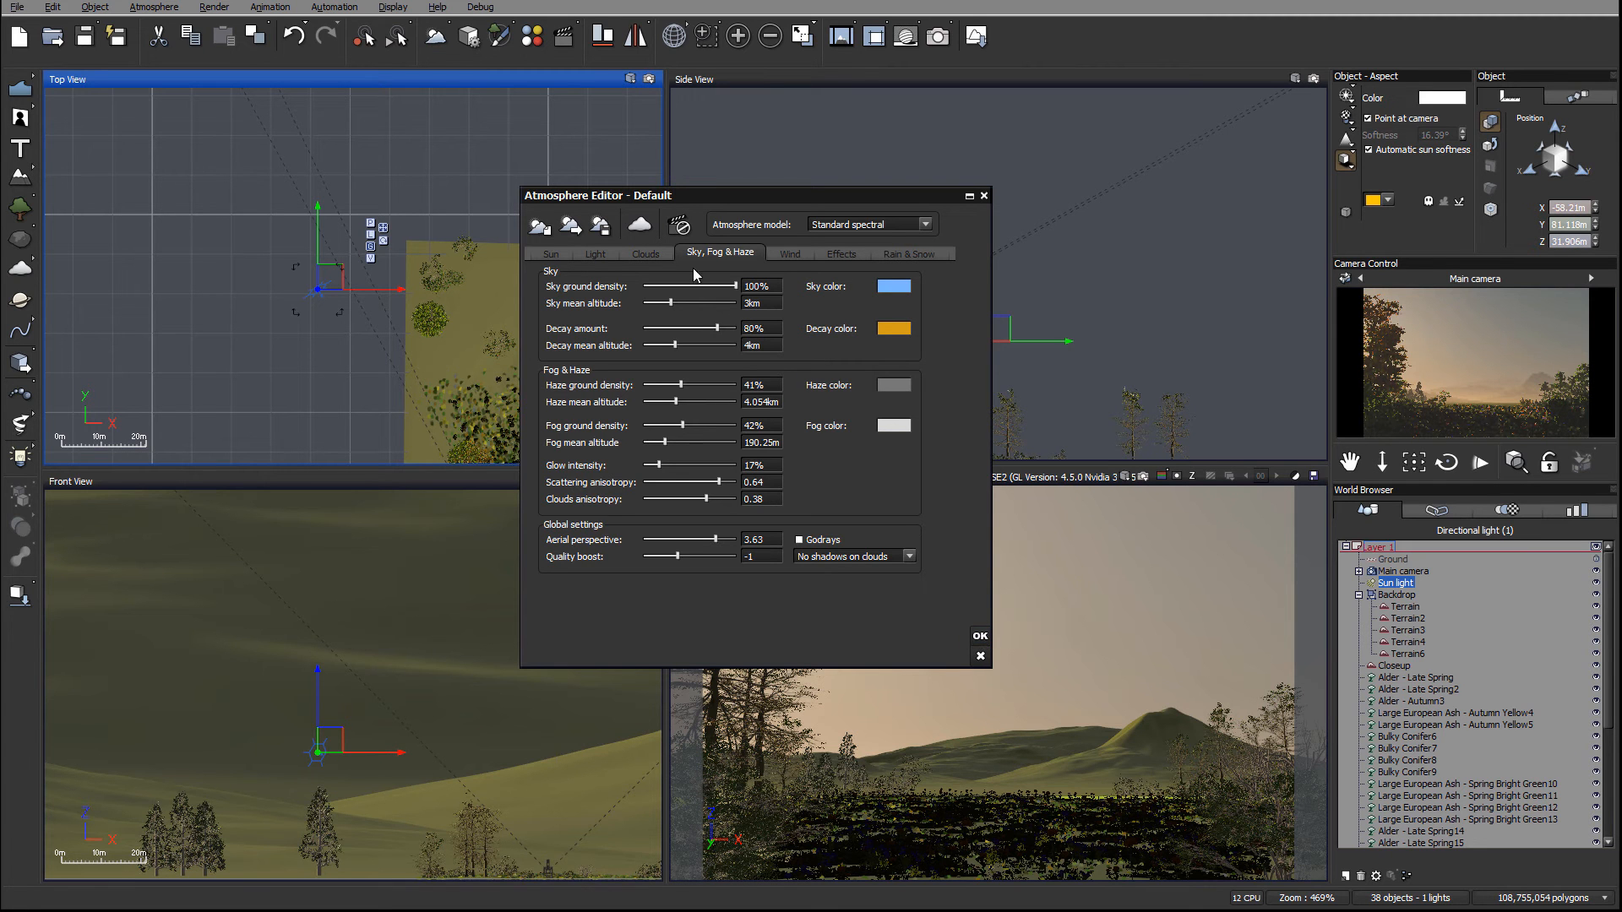
pyautogui.click(980, 635)
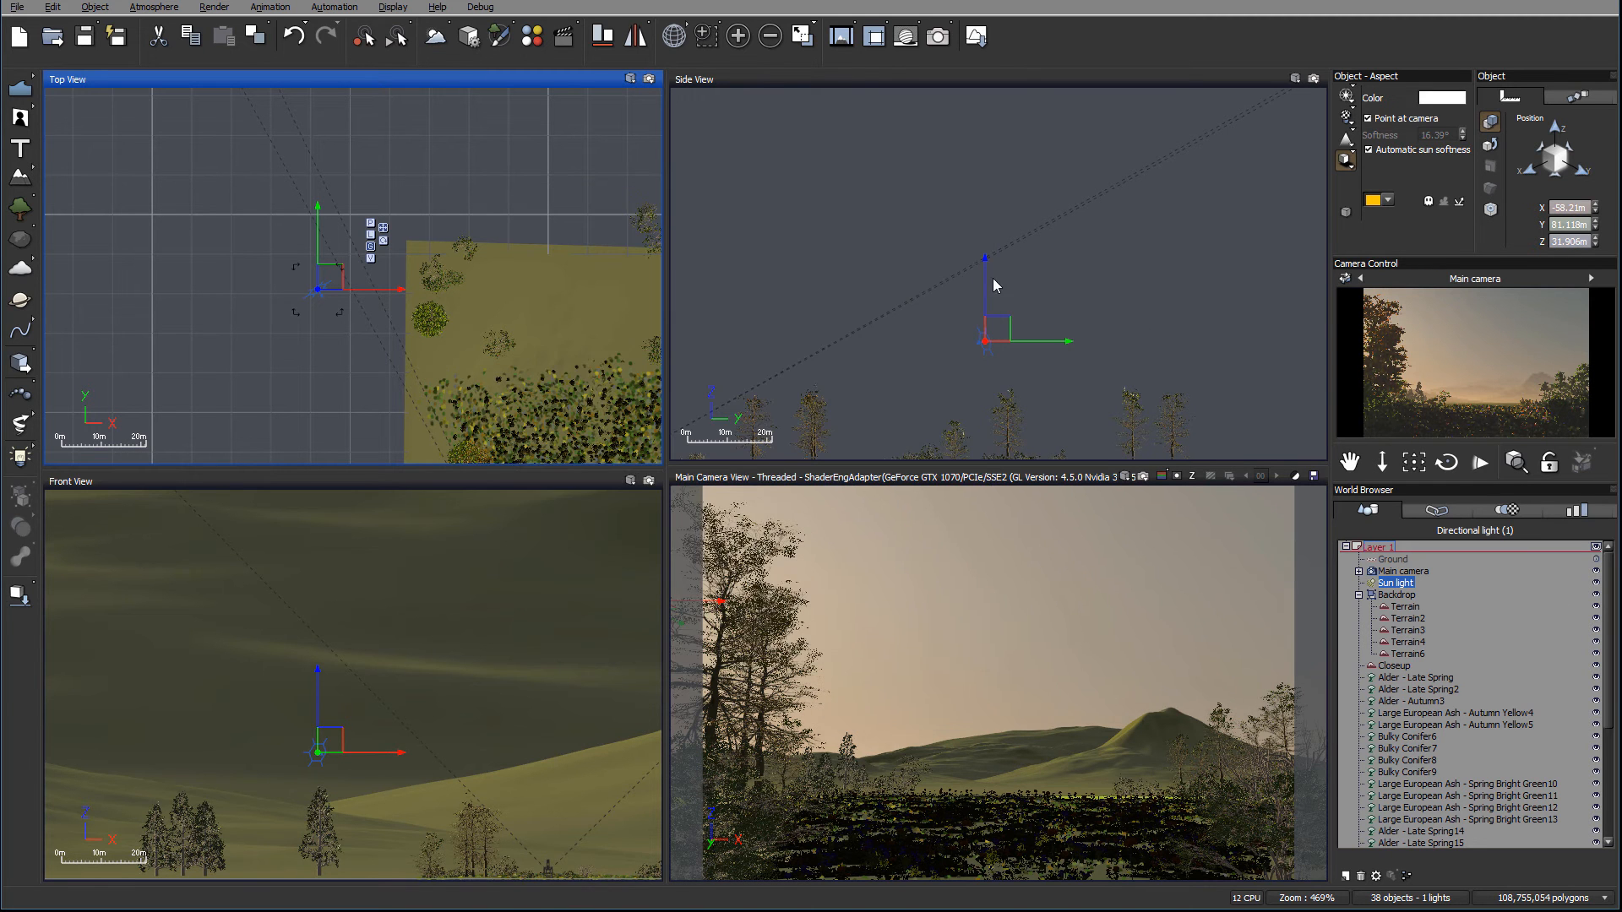
# Step: Fine-tune the sun light's height to about 32.97 m in the side view, checking the render preview
pyautogui.moveTo(983, 273); pyautogui.dragTo(983, 238)
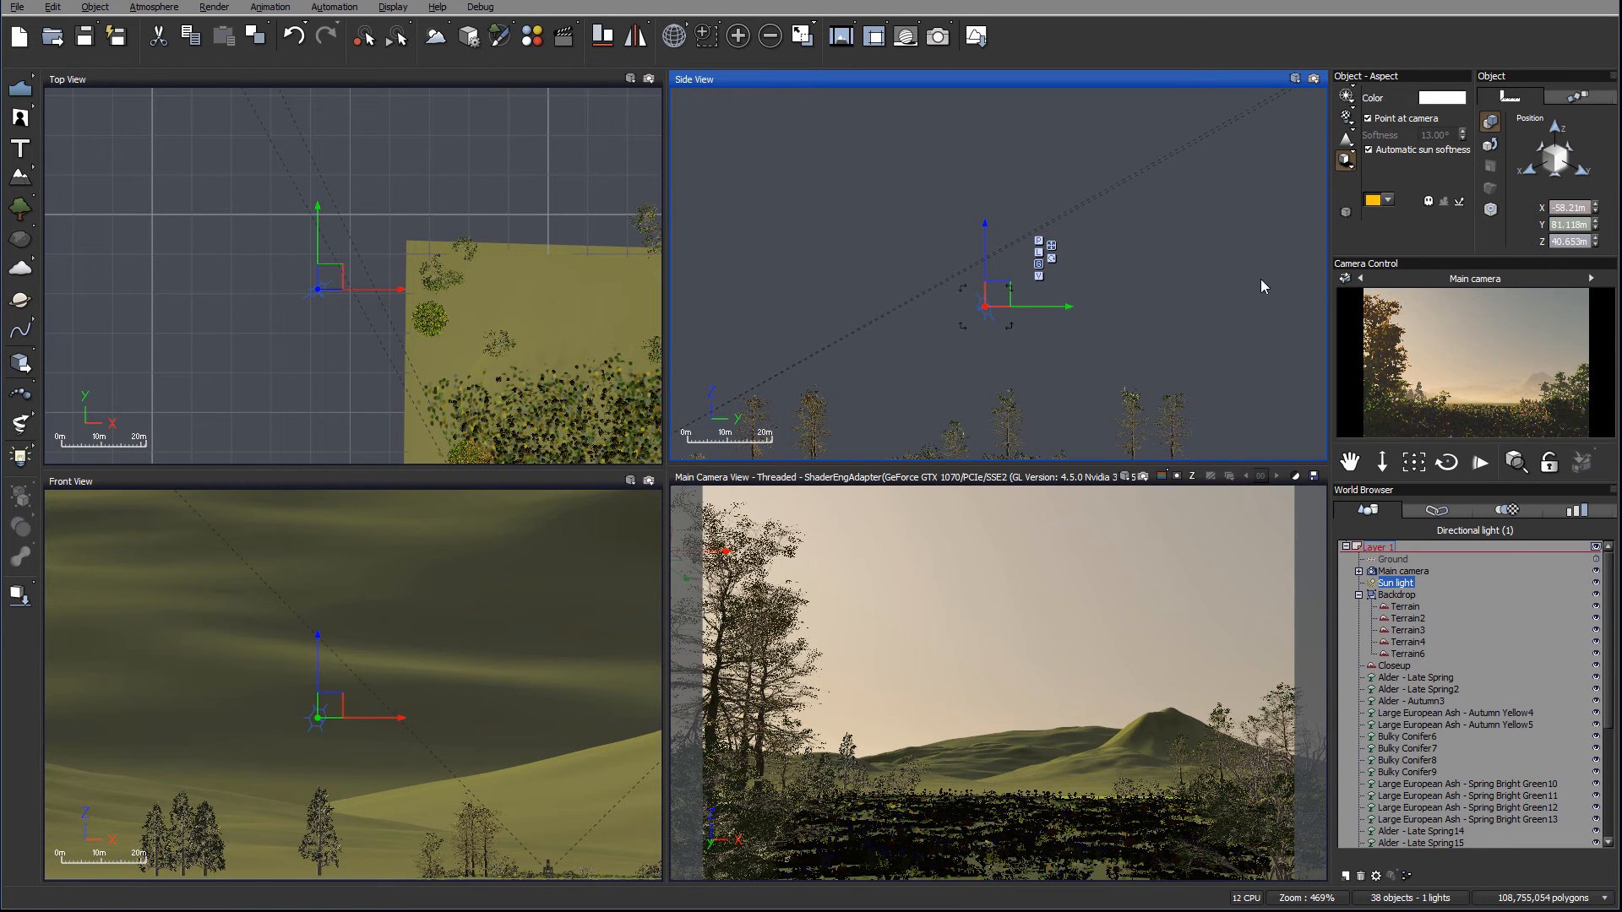
pyautogui.moveTo(986, 232); pyautogui.dragTo(986, 240)
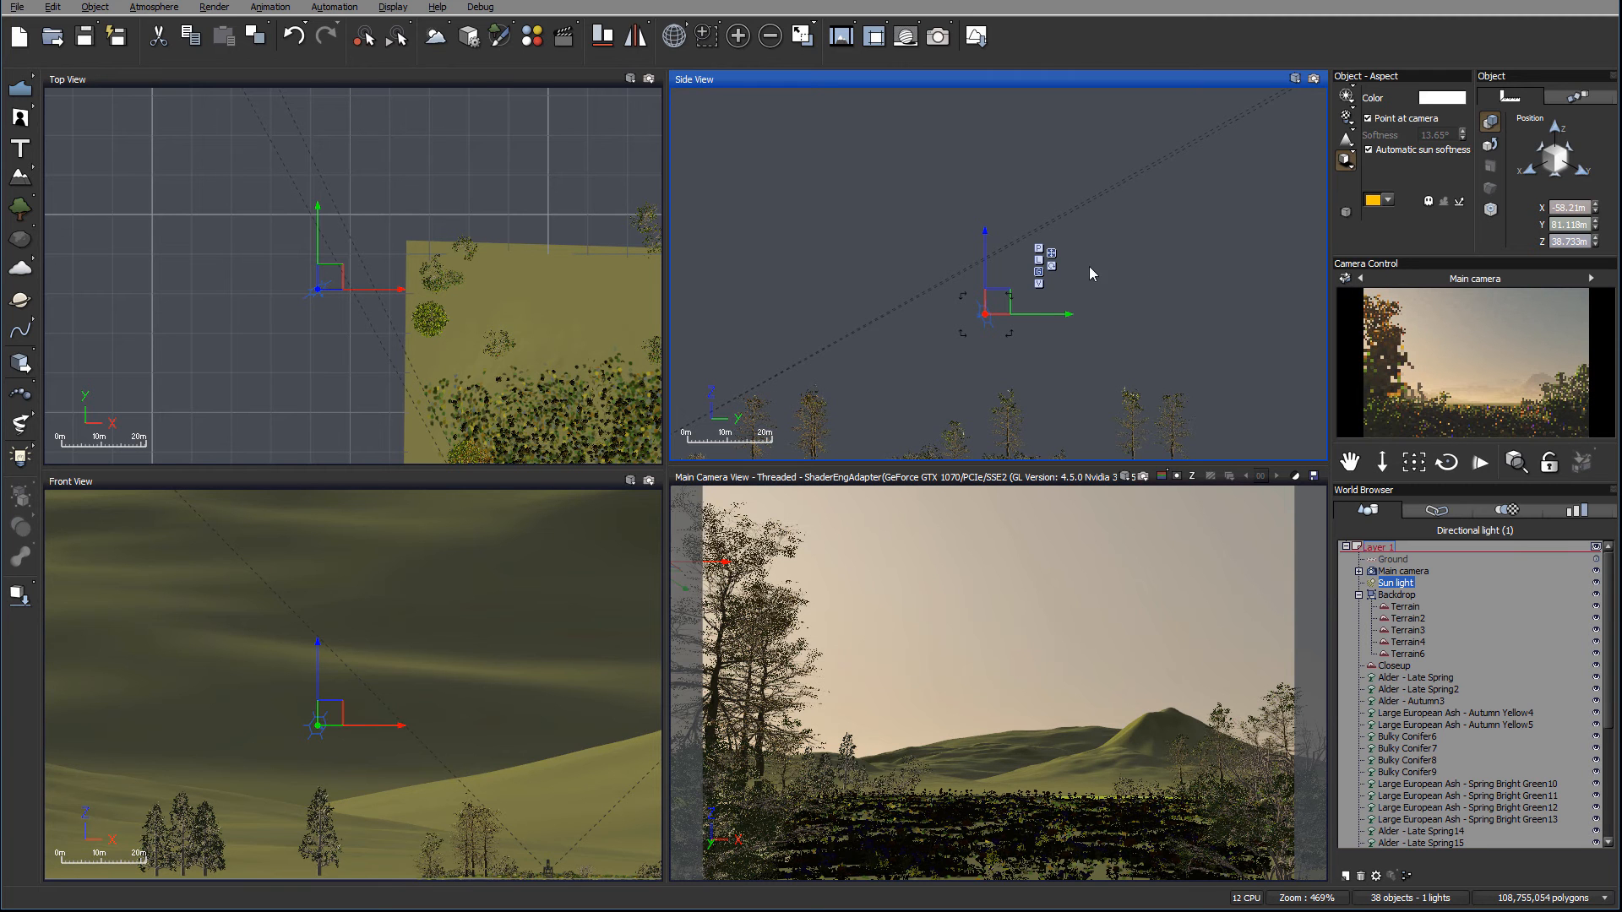
pyautogui.moveTo(986, 250); pyautogui.dragTo(985, 255)
pyautogui.rightClick(1434, 297)
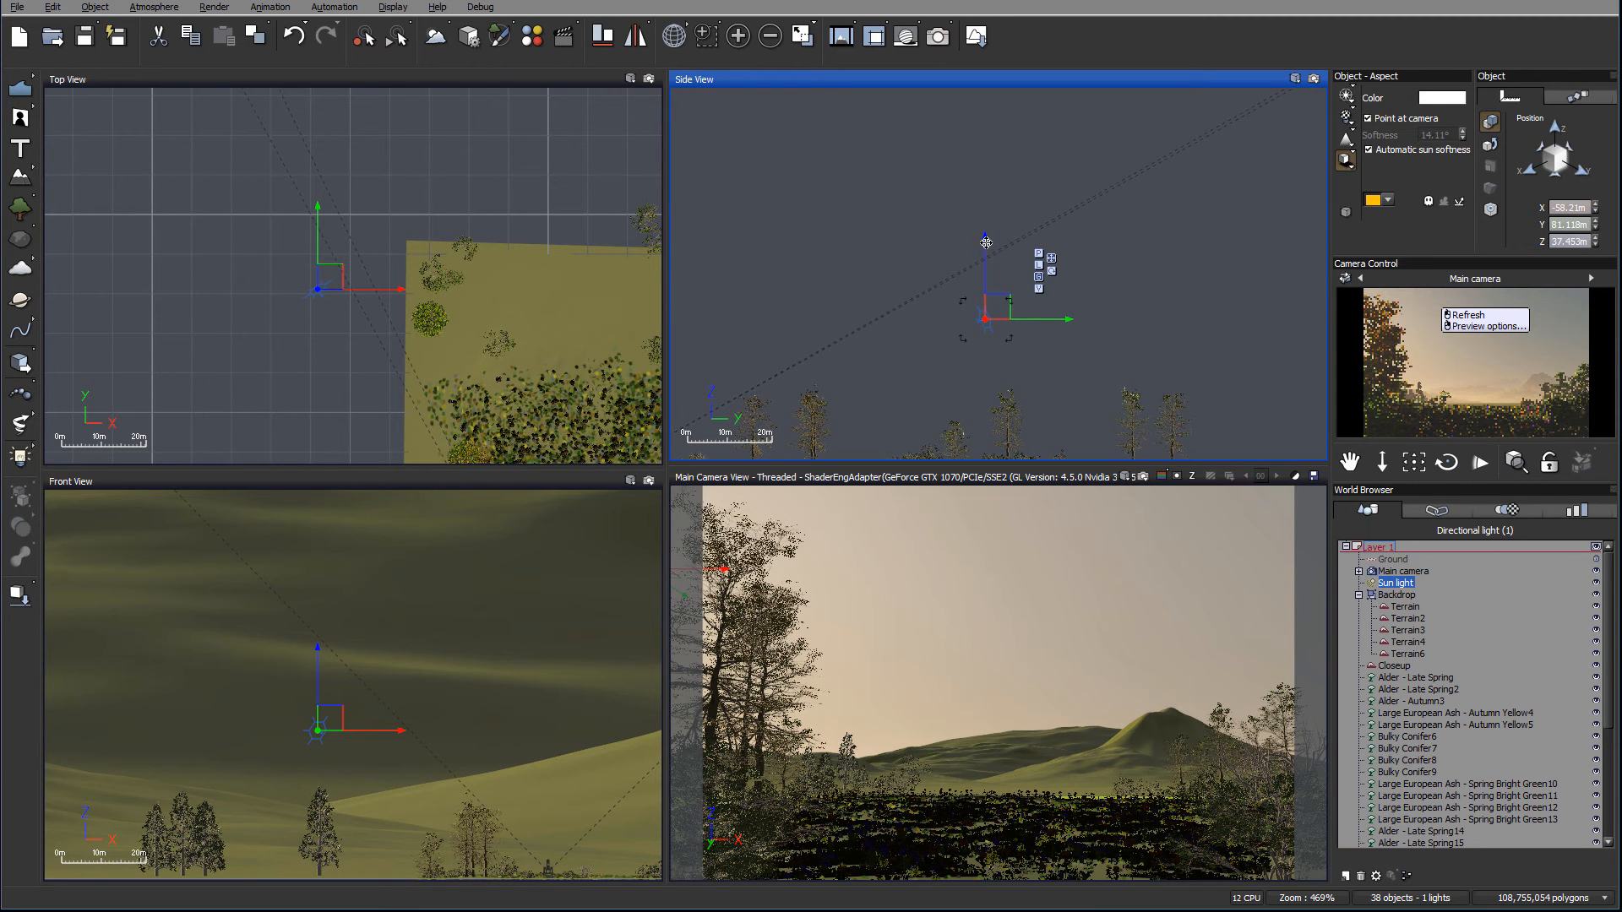
pyautogui.moveTo(986, 243); pyautogui.dragTo(986, 255)
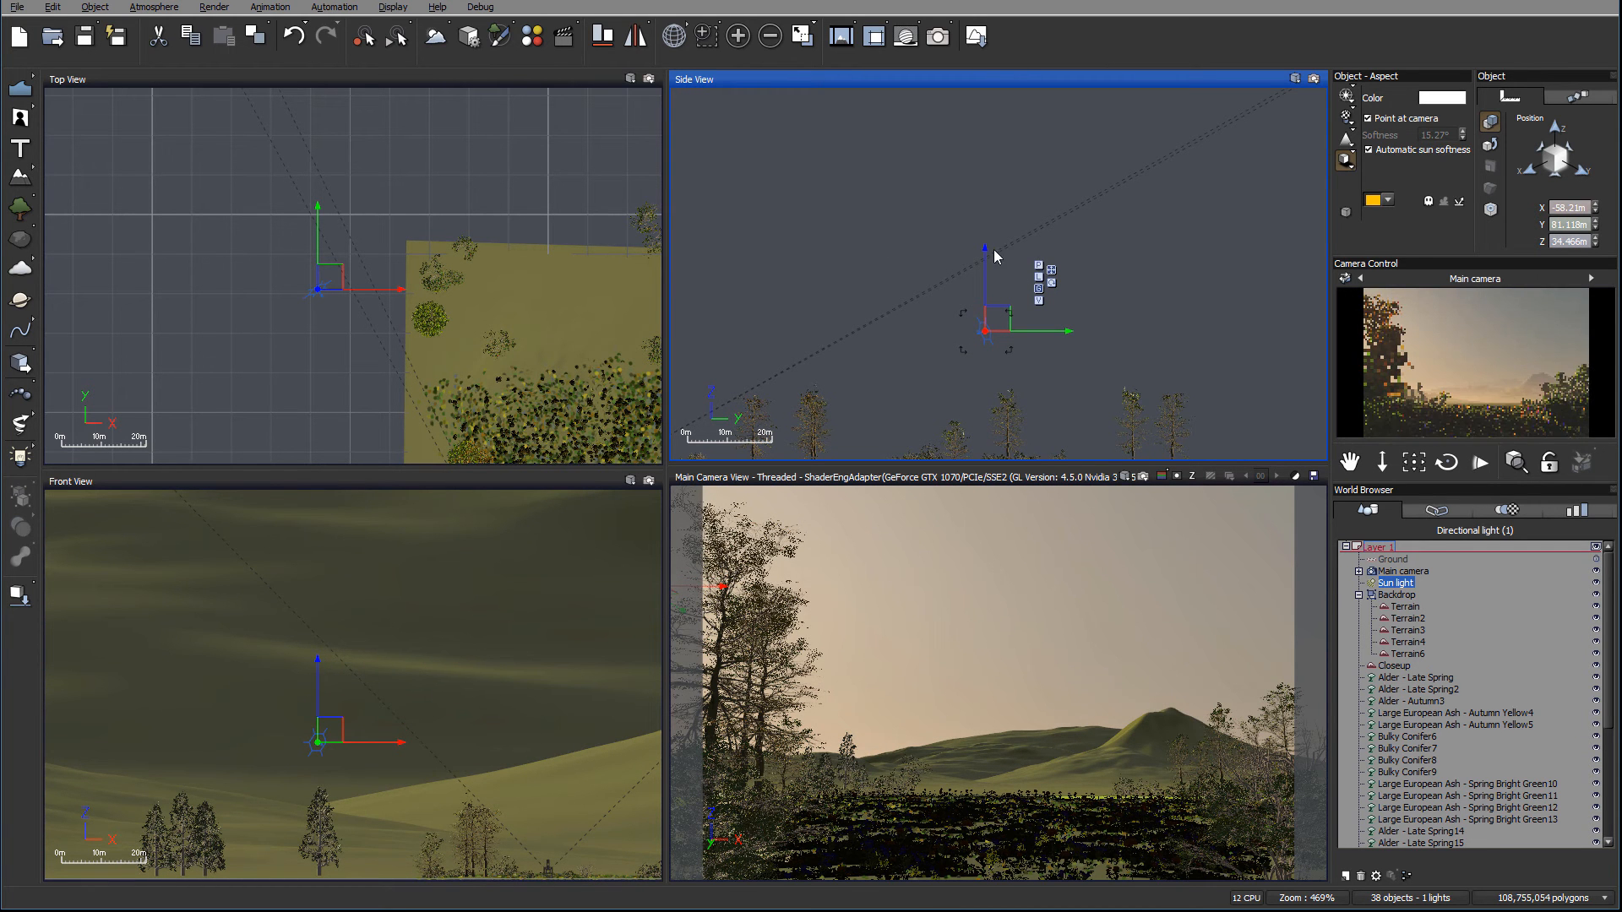
pyautogui.moveTo(986, 259); pyautogui.dragTo(986, 261)
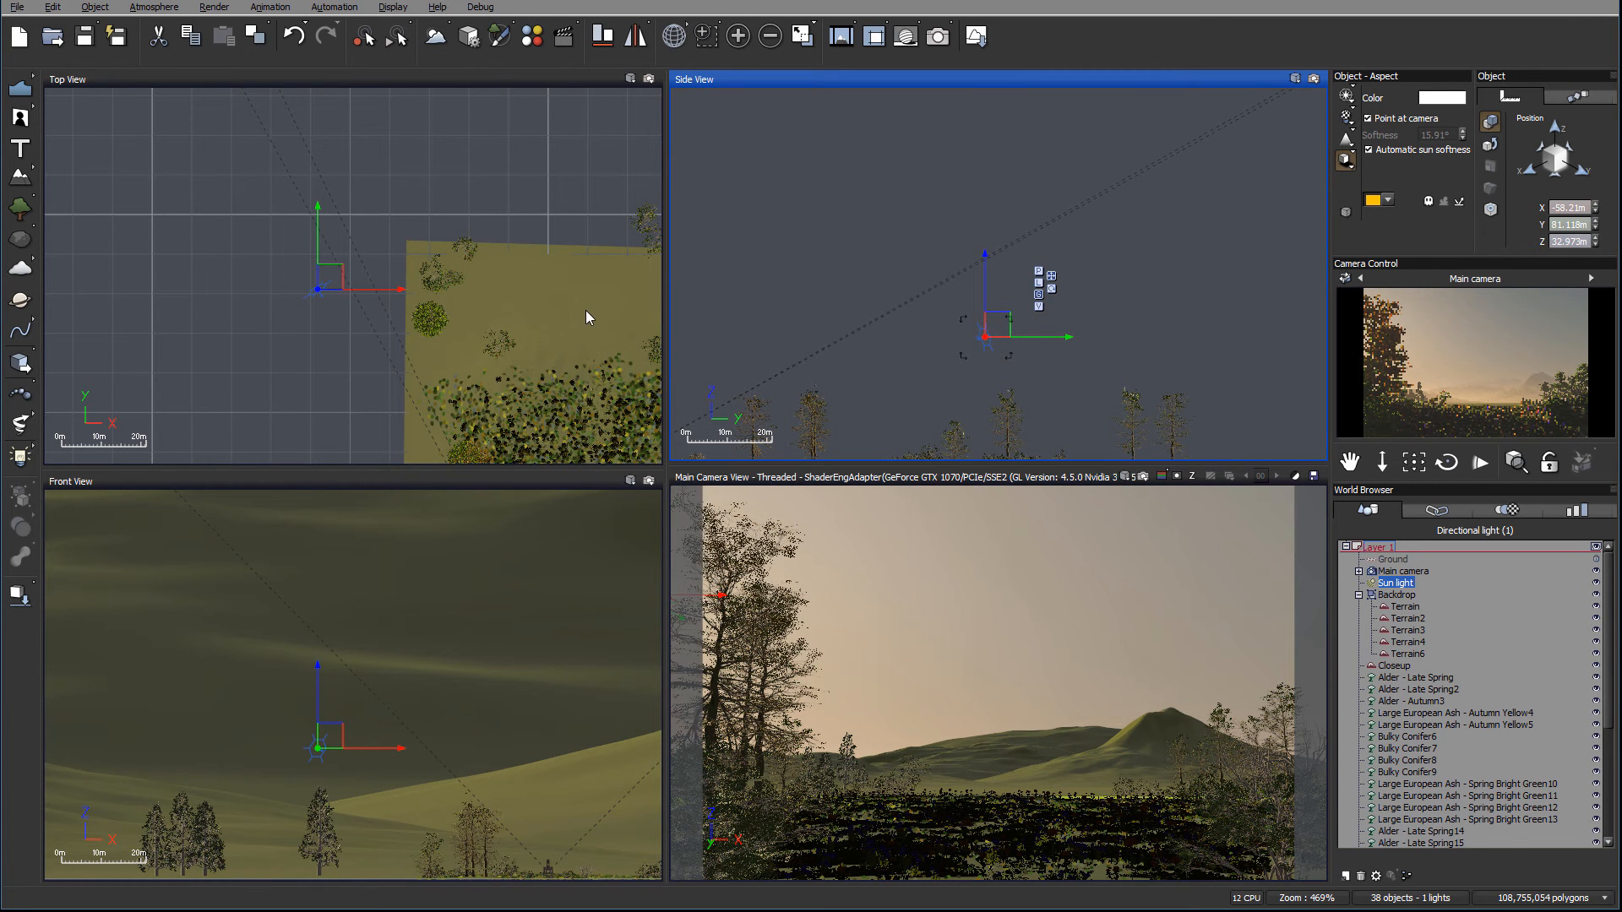
# Step: Add a quadratic point light and place it above and behind the camera at about X 2.8 m, Y -15.74 m, Z 16.76 m
pyautogui.moveTo(592, 316); pyautogui.dragTo(485, 160, button='right')
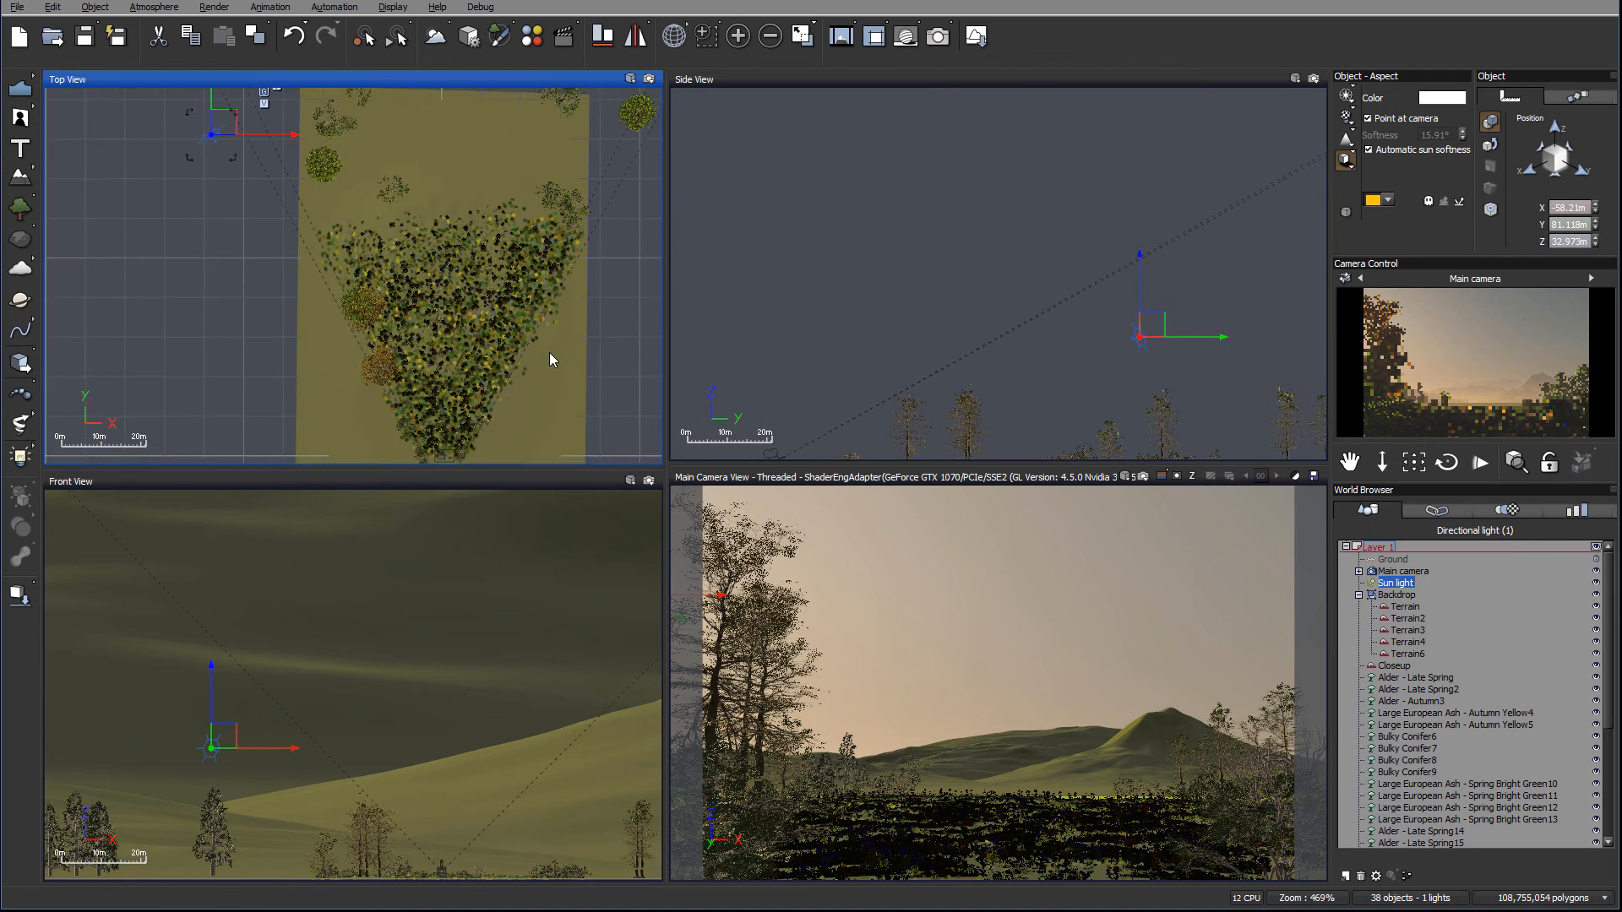
pyautogui.moveTo(550, 360); pyautogui.dragTo(585, 233, button='right')
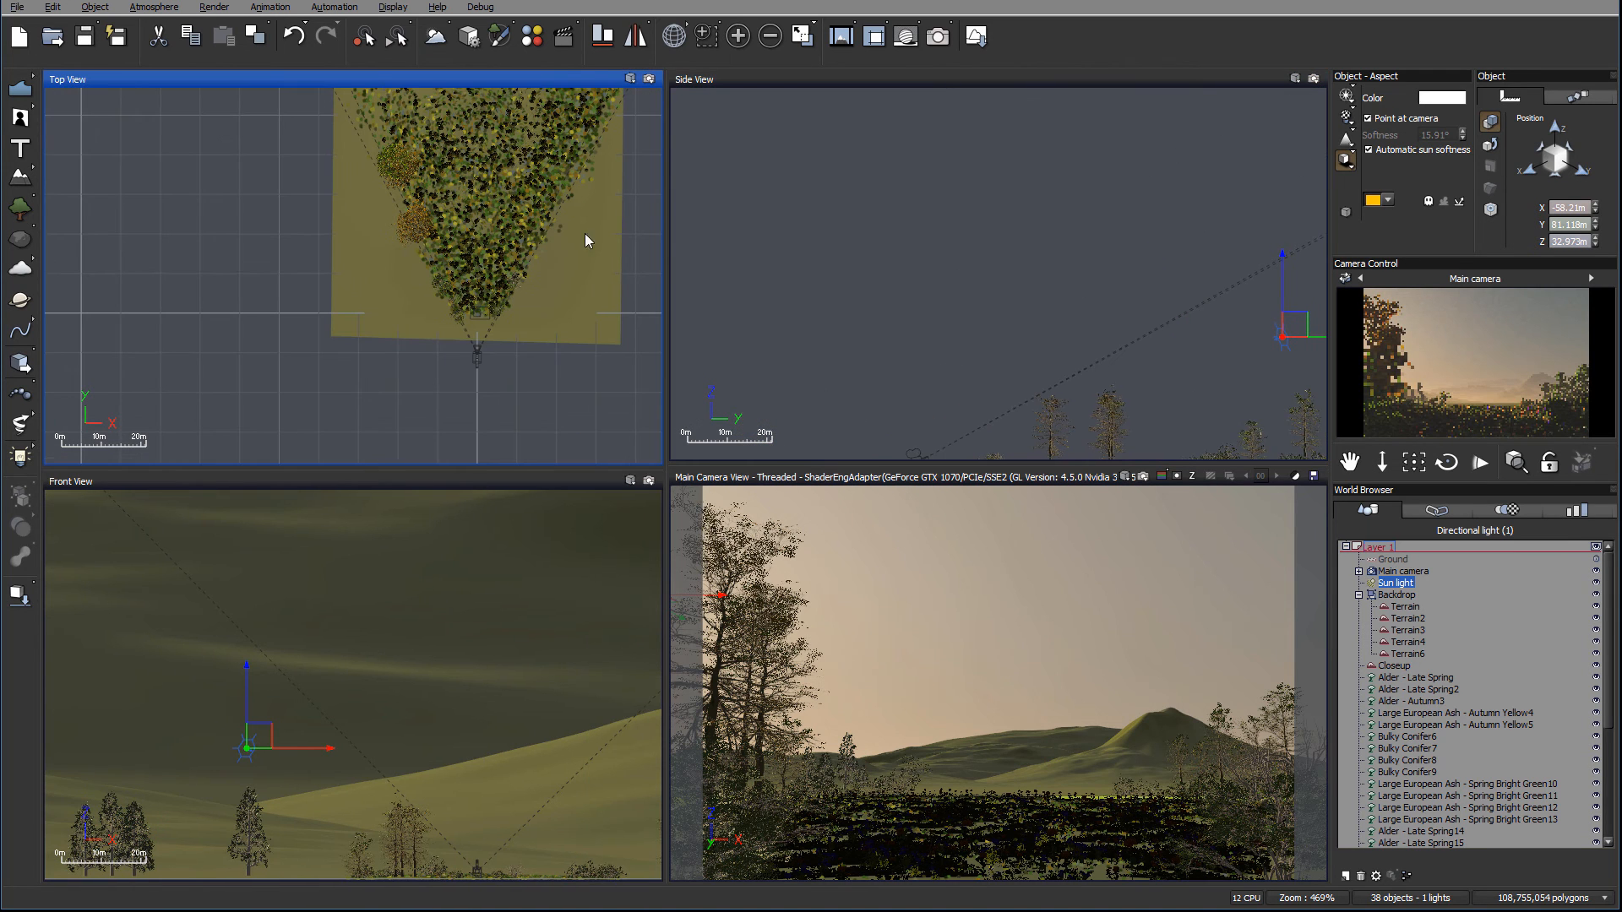
pyautogui.click(18, 461)
pyautogui.moveTo(370, 252); pyautogui.dragTo(504, 267)
pyautogui.moveTo(1074, 319); pyautogui.dragTo(1183, 173, button='right')
pyautogui.moveTo(1082, 125); pyautogui.dragTo(997, 252)
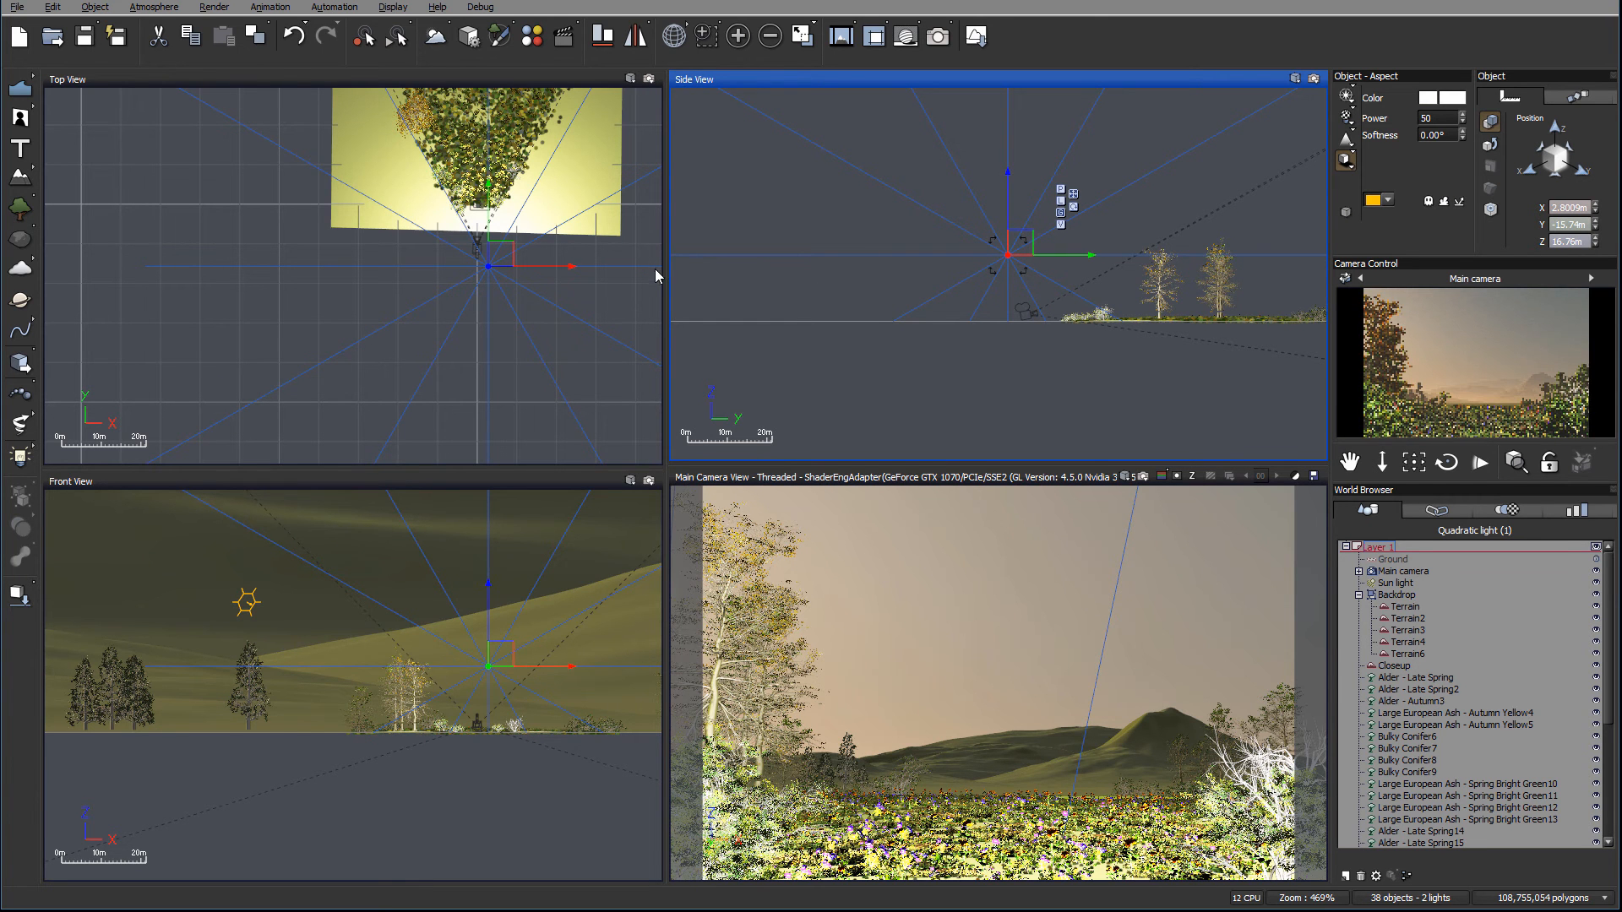
# Step: Move the quadratic light over the near meadow to about X 3.65 m, Y 9.22 m, Z 21.45 m and set its power to 5
pyautogui.moveTo(538, 218); pyautogui.dragTo(478, 288, button='right')
pyautogui.moveTo(442, 325); pyautogui.dragTo(445, 198)
pyautogui.moveTo(1060, 235); pyautogui.dragTo(1034, 217)
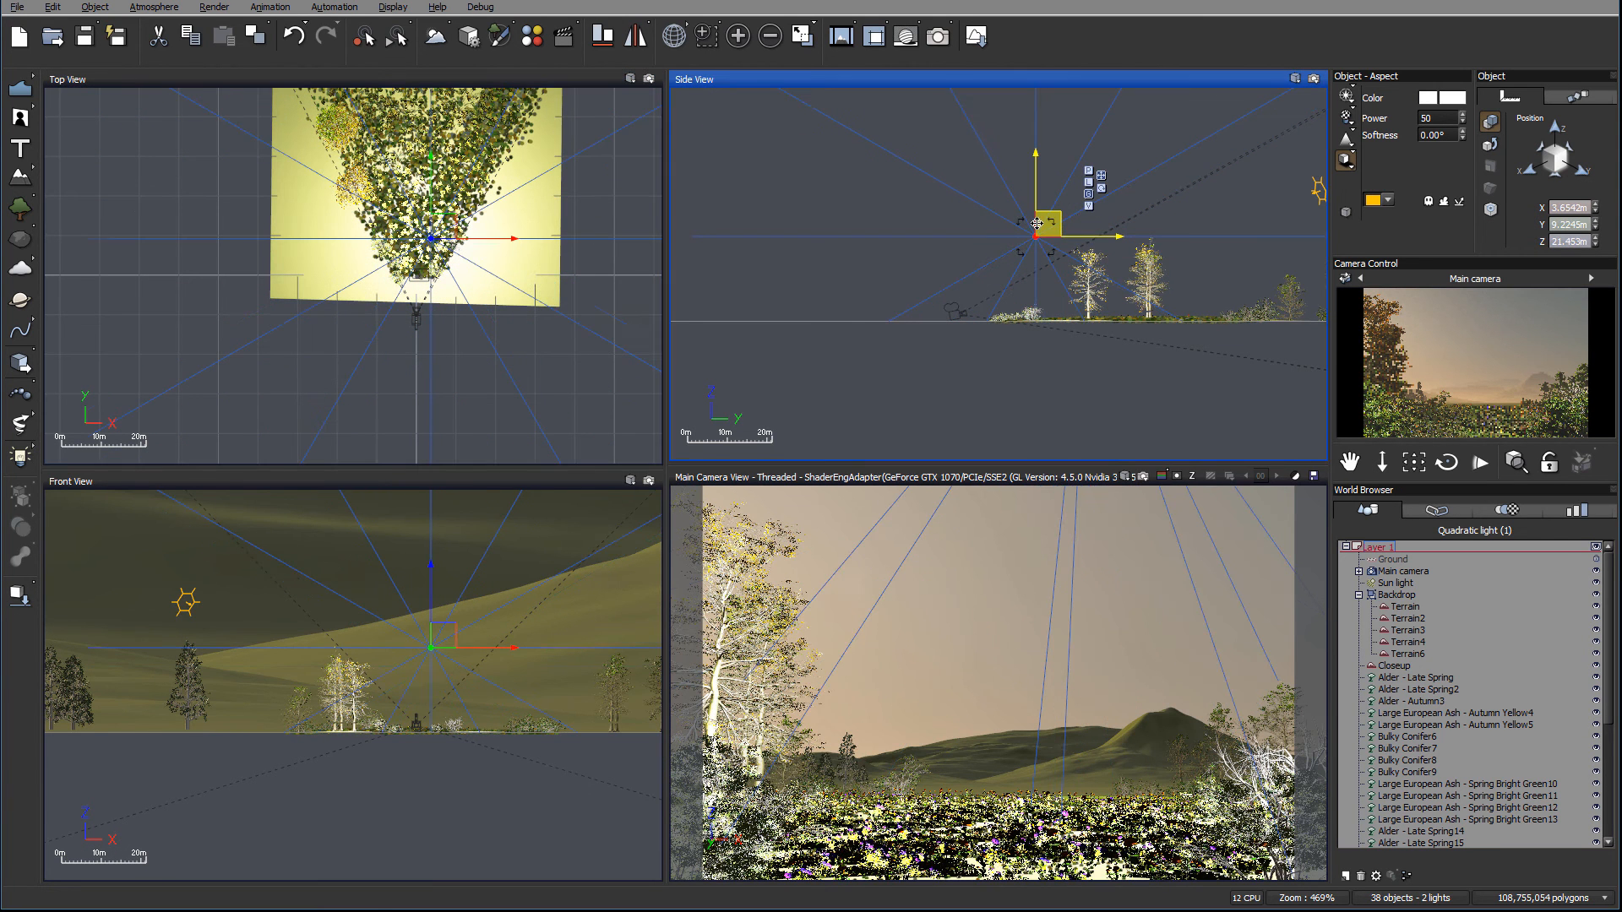
pyautogui.doubleClick(1437, 118)
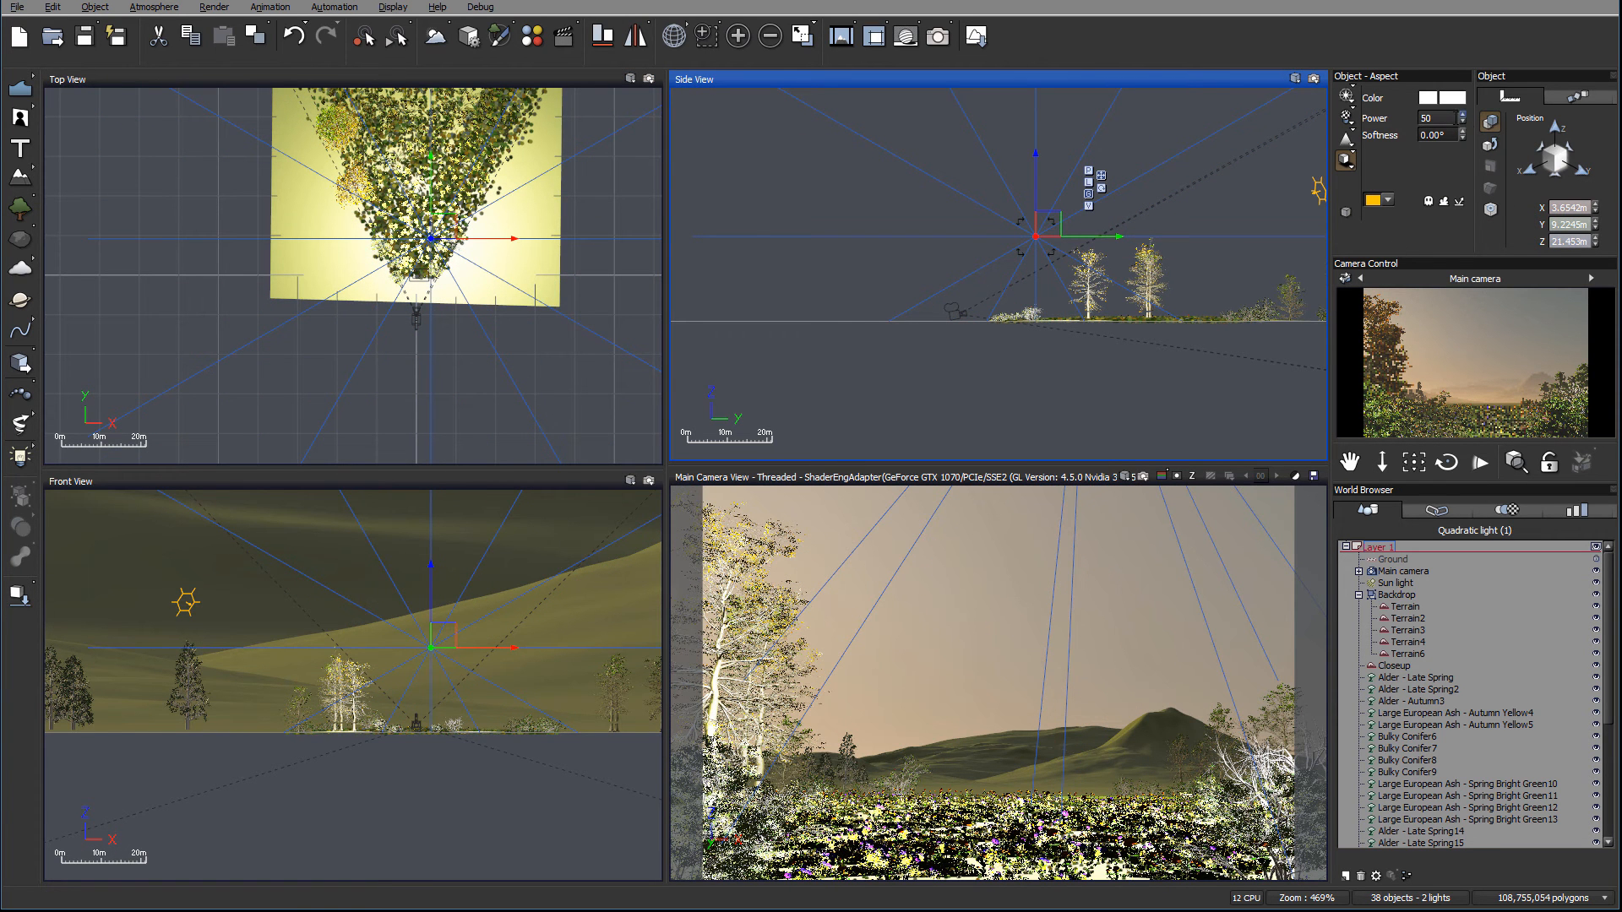
pyautogui.write('5')
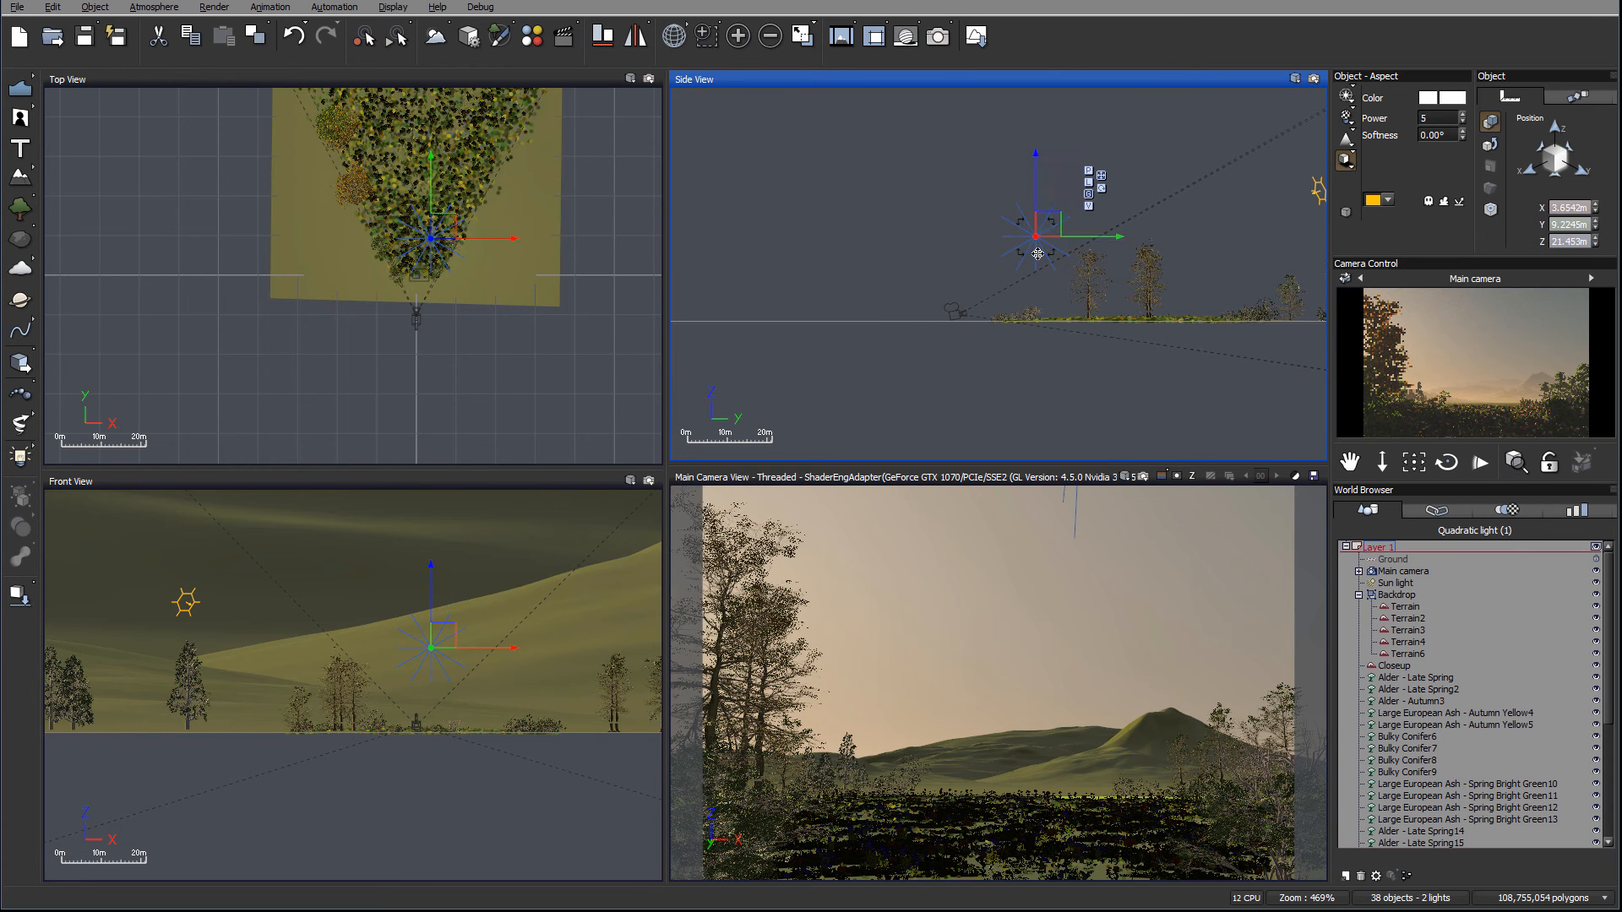
# Step: Lower the quadratic light and bring it just in front of the camera, at about X 2.75 m, Y -37.6 cm, Z 7.58 m
pyautogui.moveTo(1048, 224); pyautogui.dragTo(1038, 255)
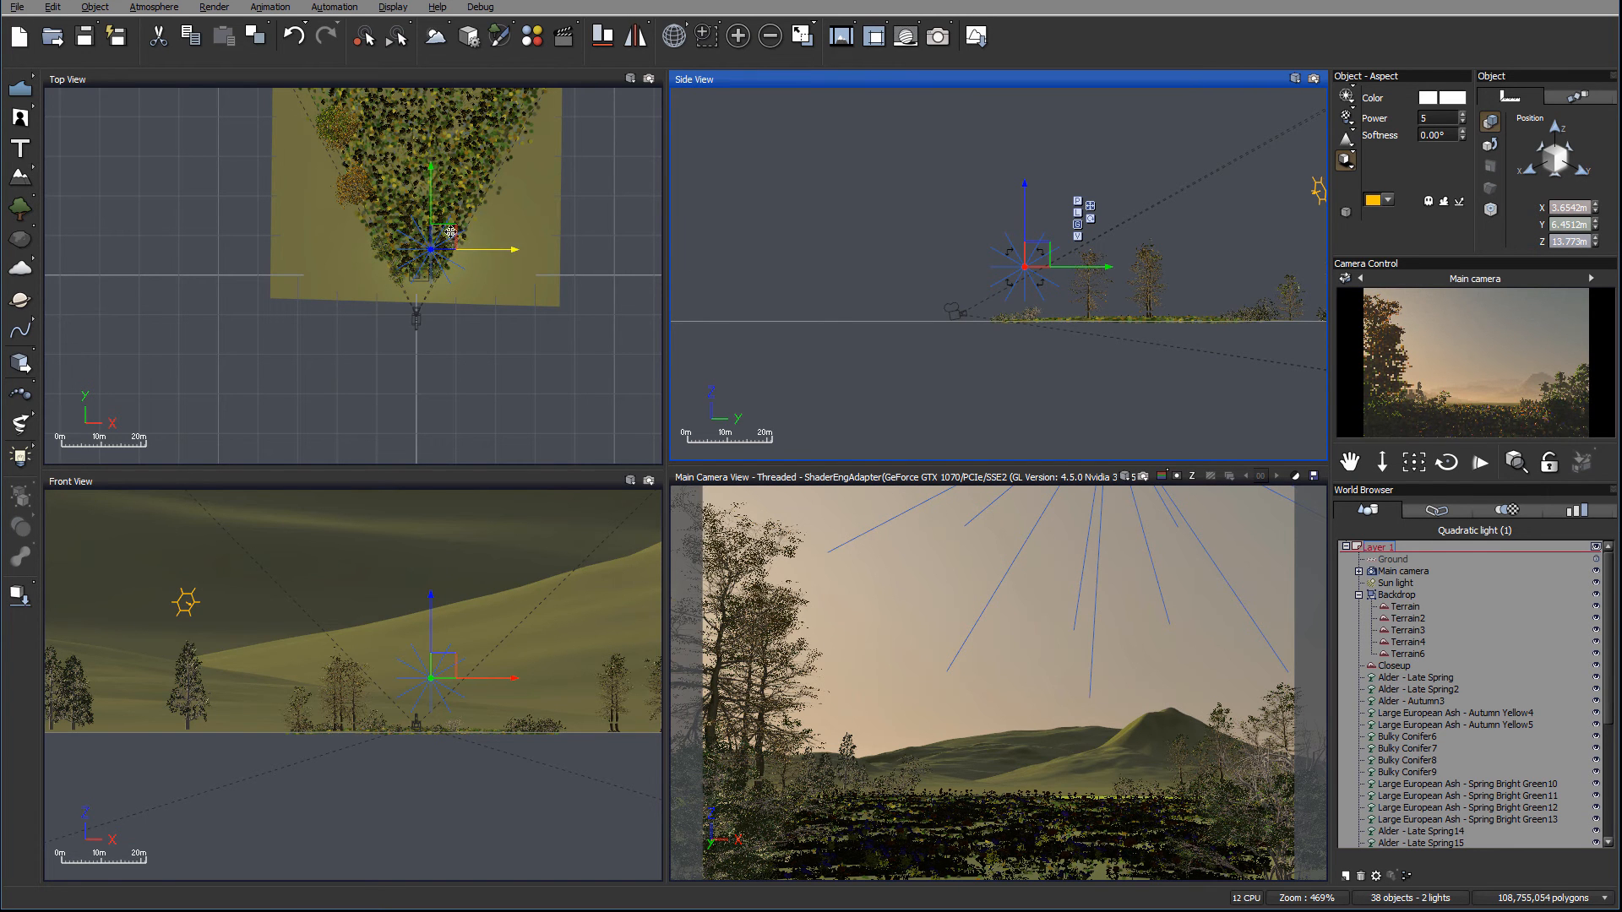
pyautogui.moveTo(442, 235); pyautogui.dragTo(452, 224)
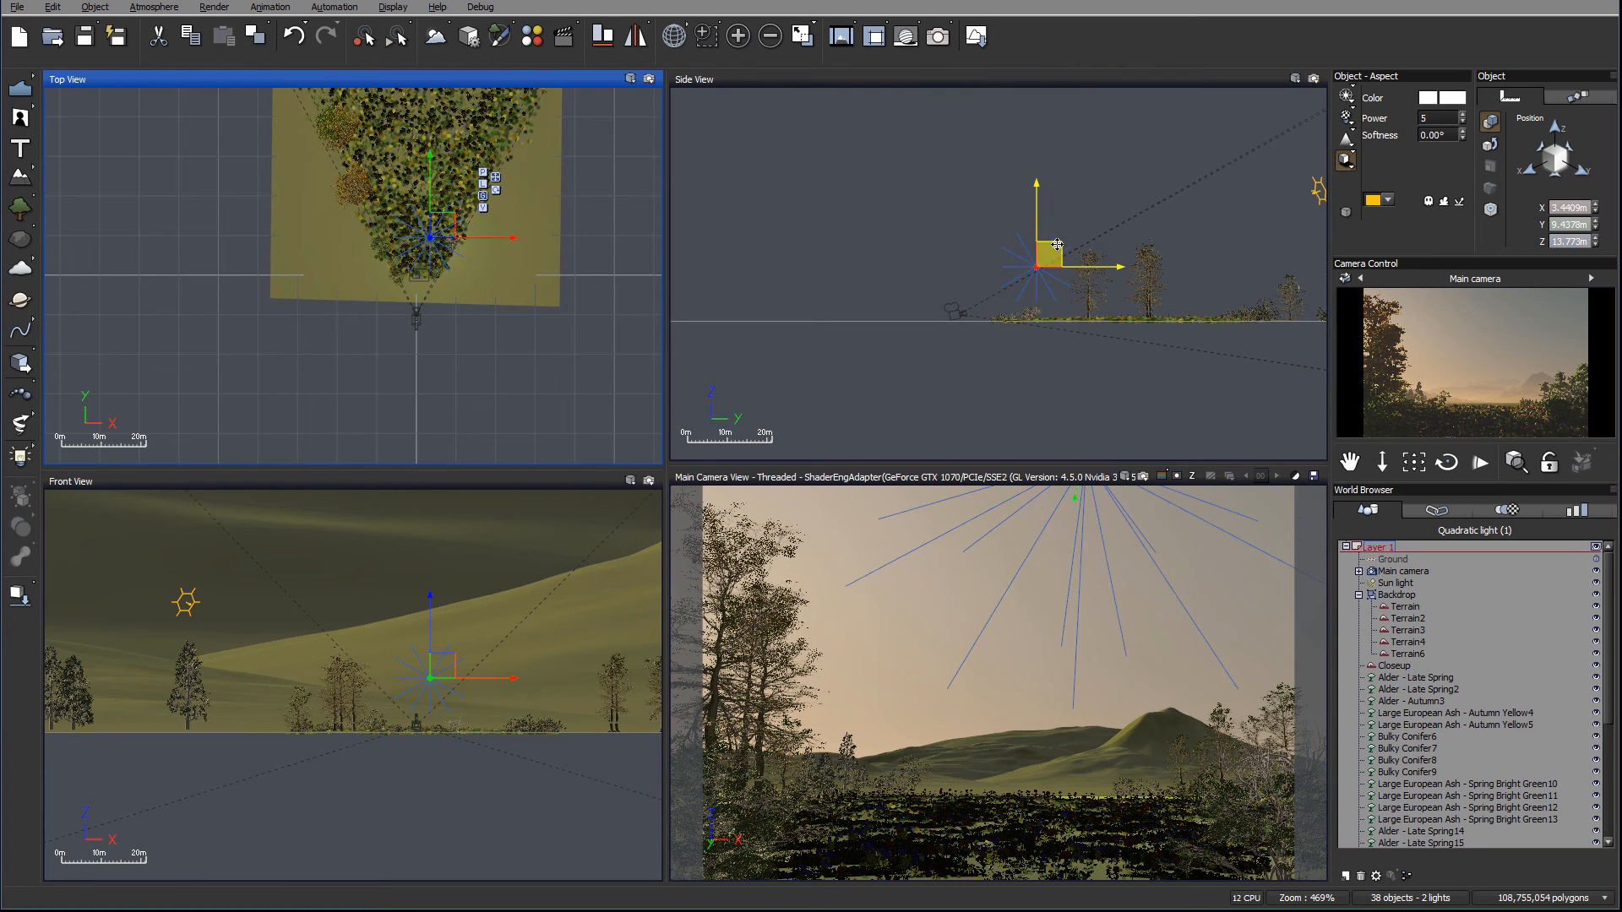
pyautogui.moveTo(1048, 254); pyautogui.dragTo(1005, 281)
pyautogui.moveTo(452, 263); pyautogui.dragTo(439, 264)
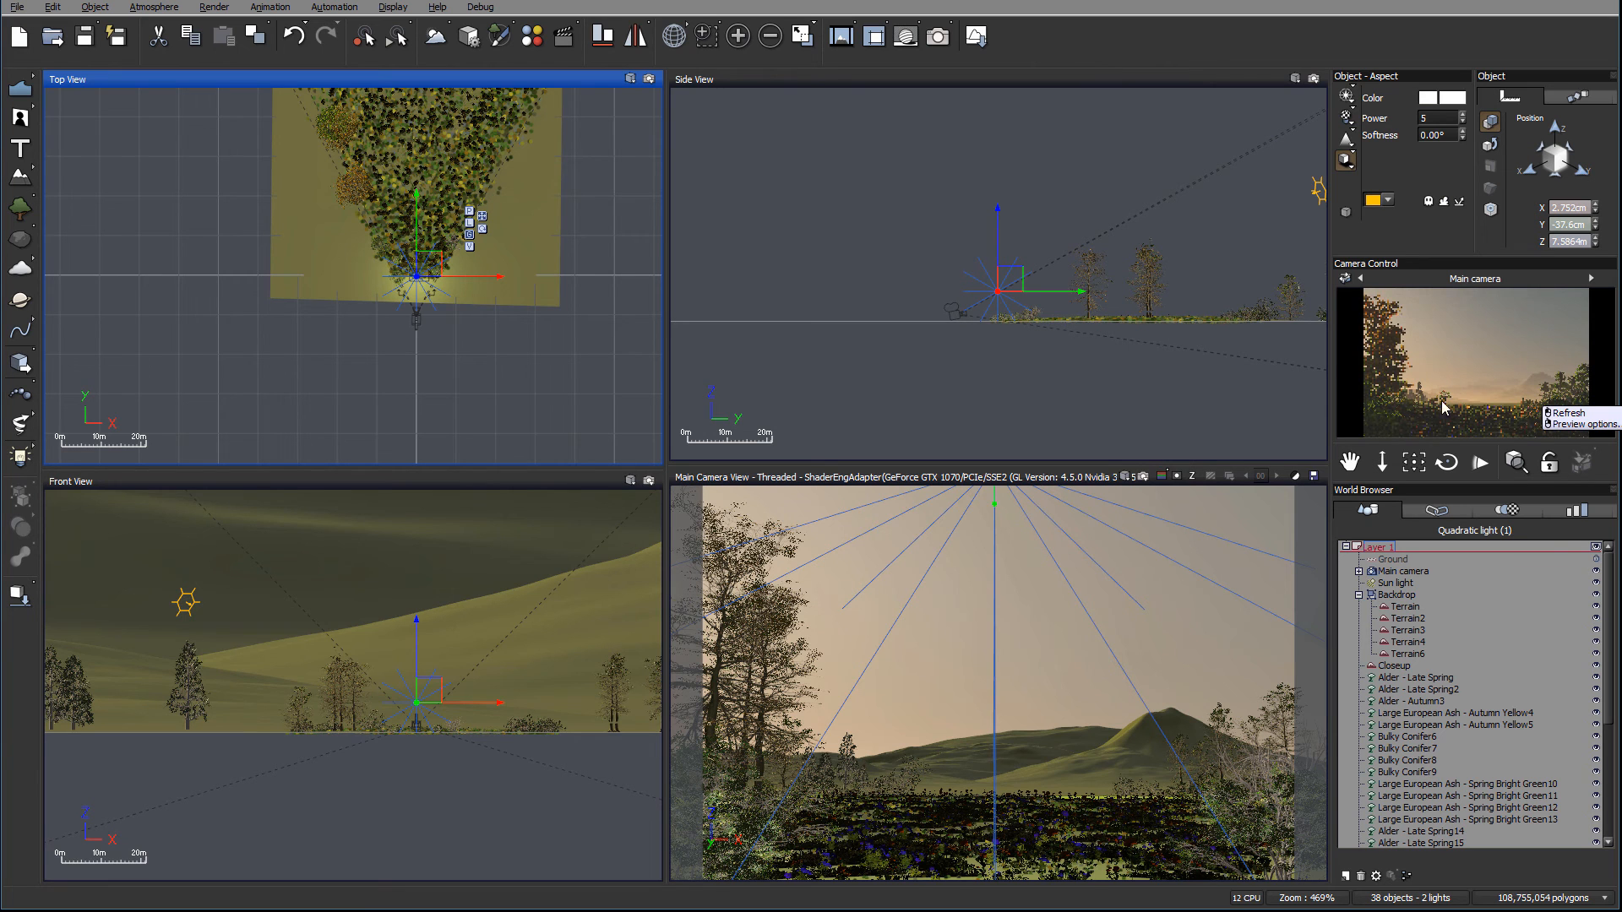
# Step: Add a second quadratic light beside the far trees near the sun, at about X -45.2 m, Y 67.25 m, Z 25.72 m
pyautogui.moveTo(531, 323); pyautogui.dragTo(631, 591, button='right')
pyautogui.click(17, 457)
pyautogui.moveTo(377, 261); pyautogui.dragTo(360, 258)
pyautogui.moveTo(1031, 257); pyautogui.dragTo(1082, 189)
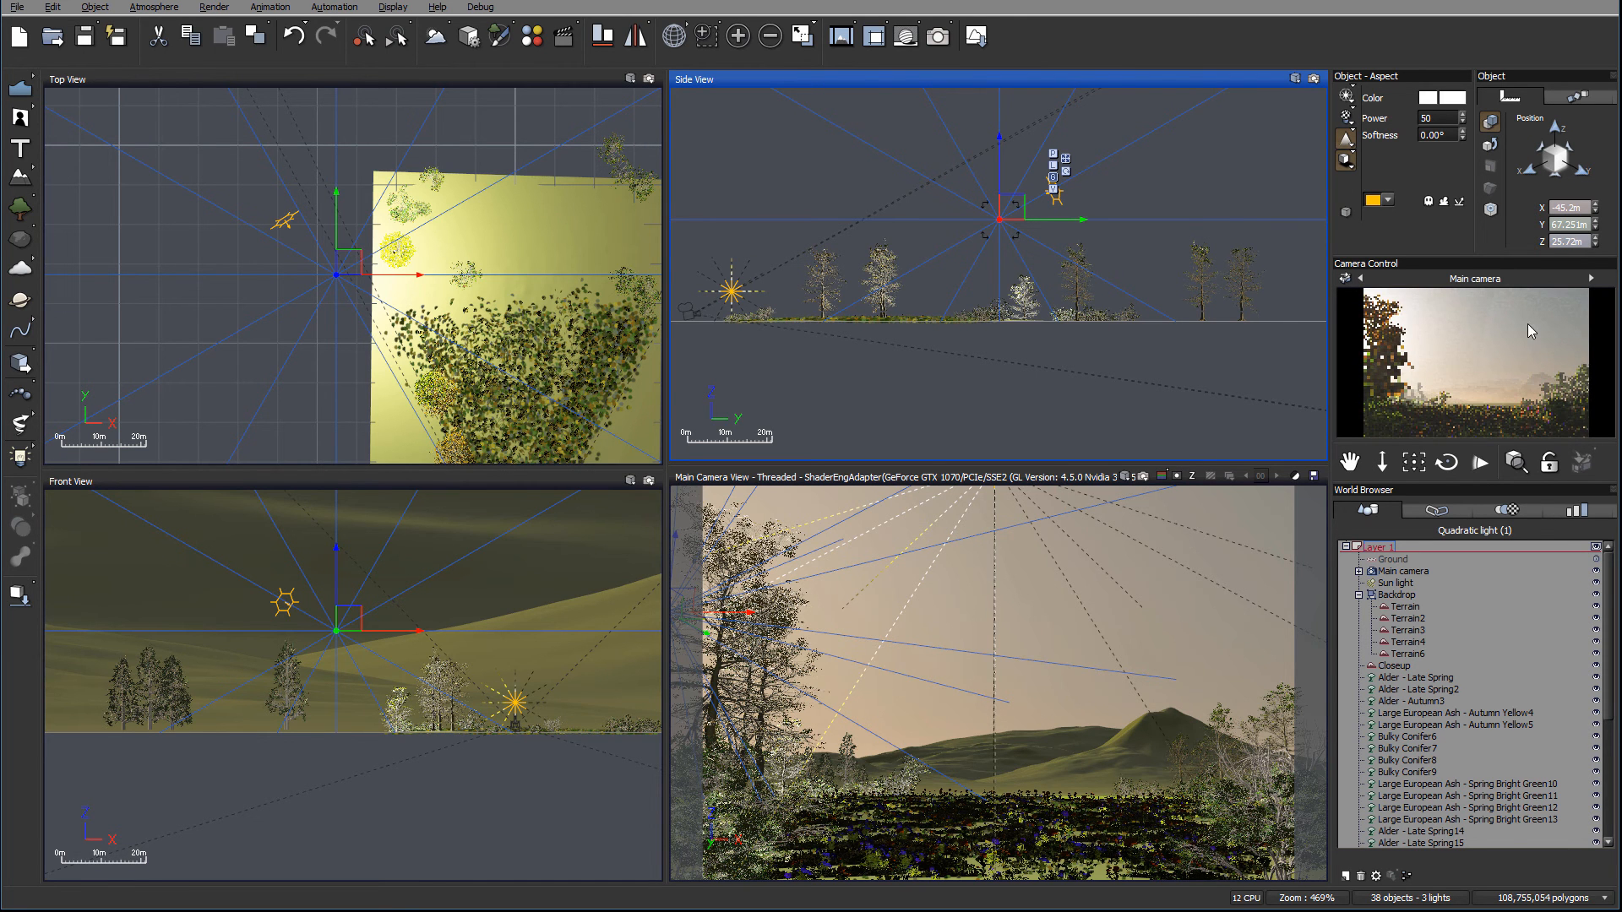
# Step: Tint the second quadratic light's color to a very pale warm white
pyautogui.click(1456, 103)
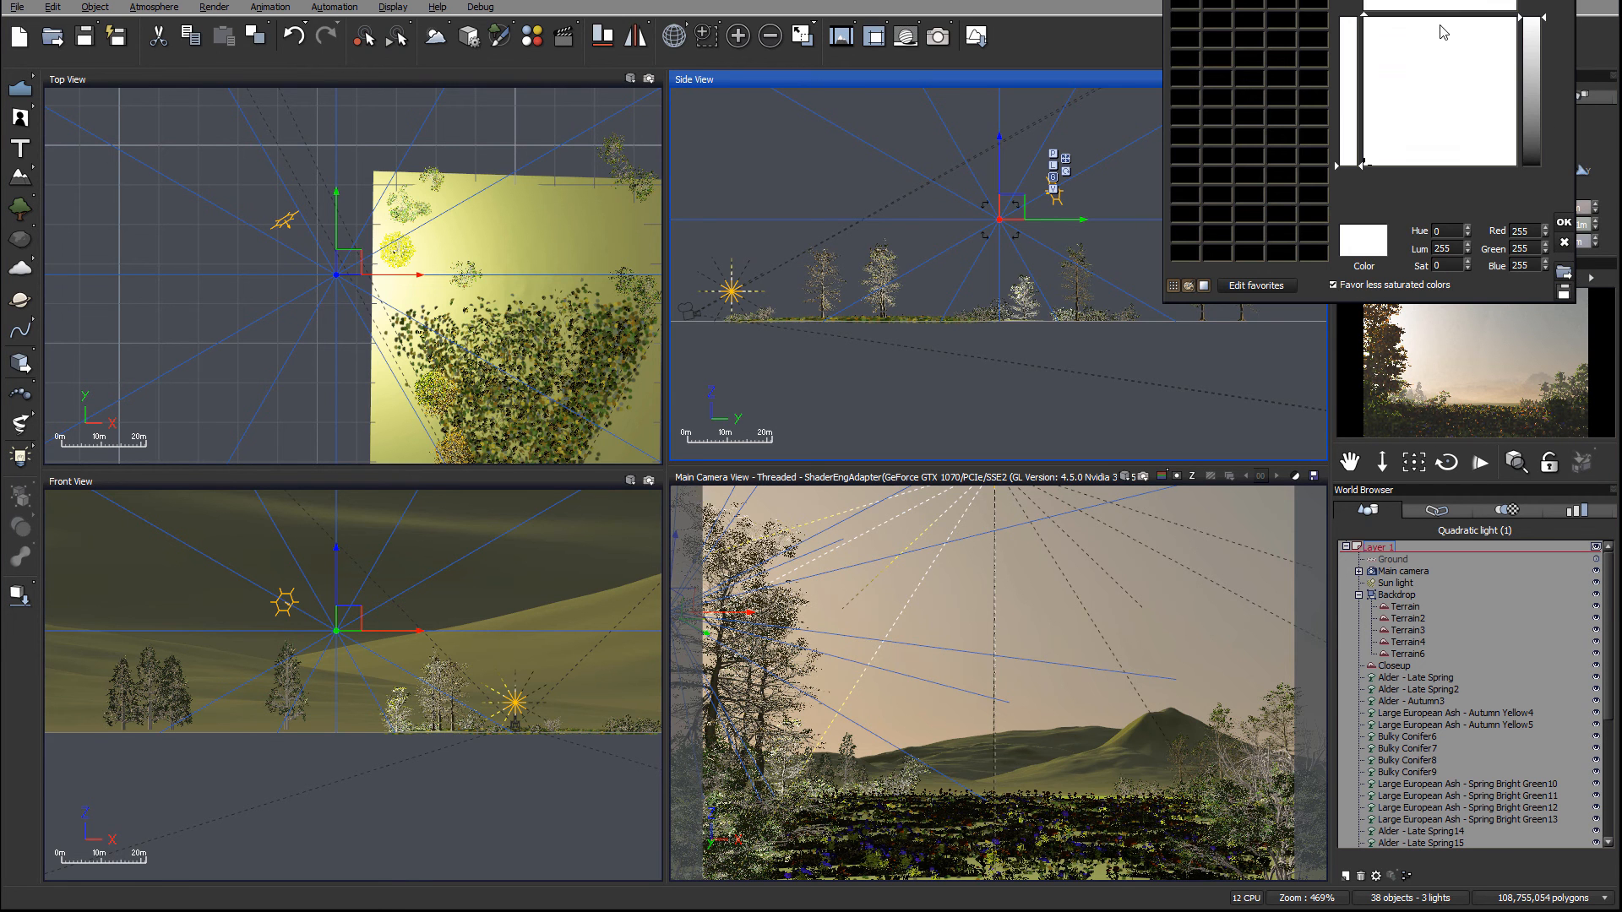
pyautogui.moveTo(1433, 0); pyautogui.dragTo(1237, 117)
pyautogui.moveTo(1237, 203); pyautogui.dragTo(1177, 166)
pyautogui.click(1336, 169)
pyautogui.click(1369, 363)
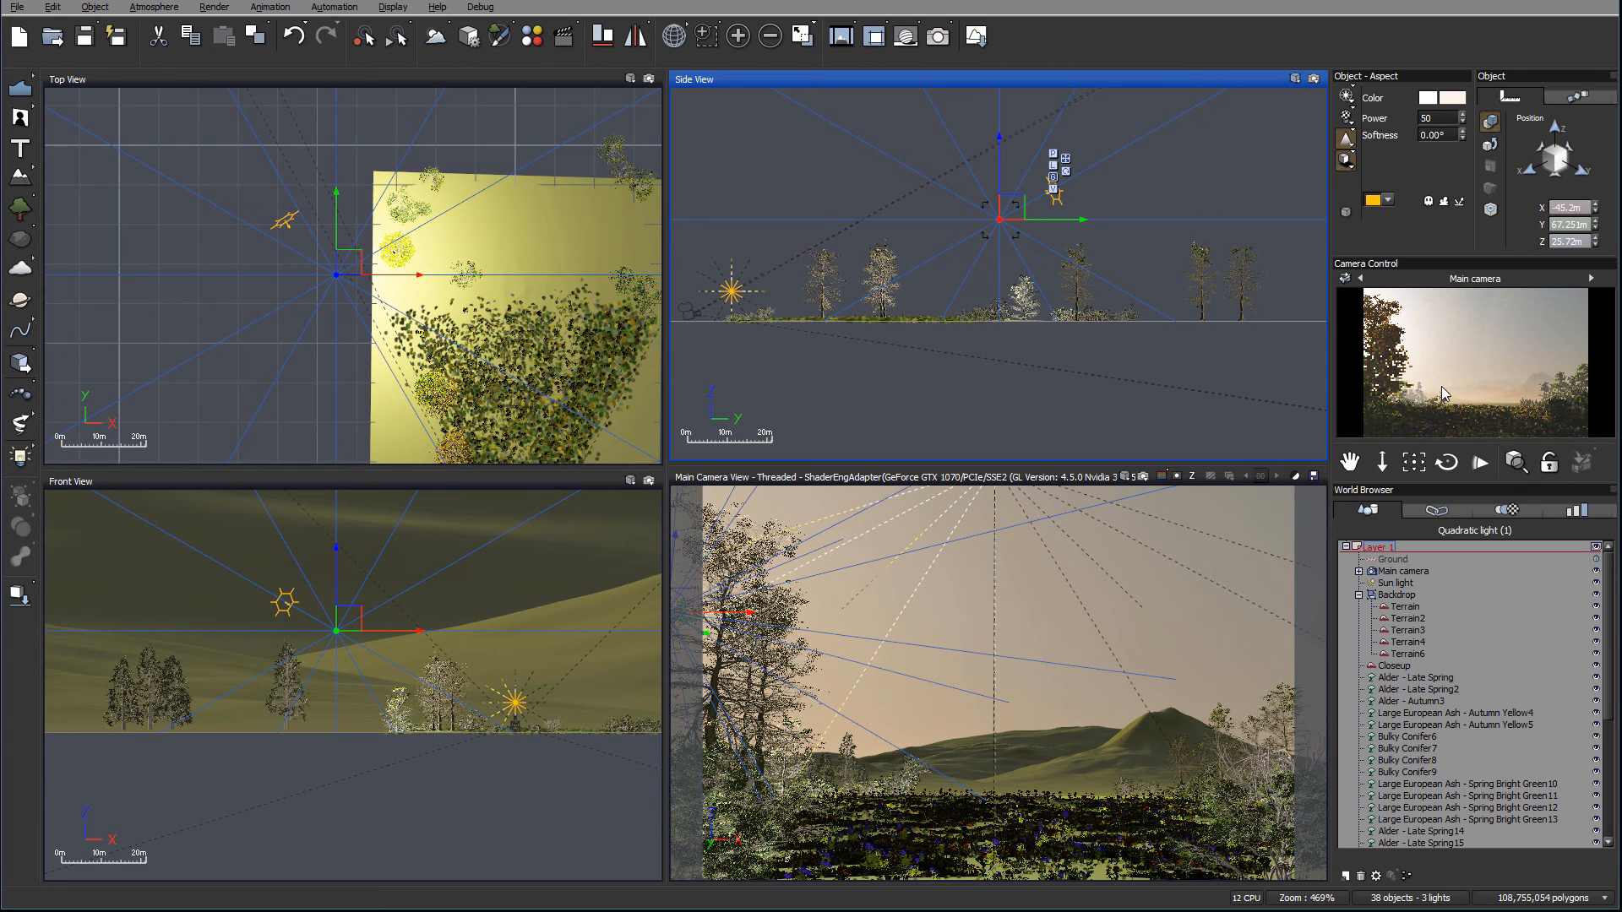
# Step: Turn on smoke or dust in the light beam in the second light's volumetric settings and refresh the preview
pyautogui.click(1349, 140)
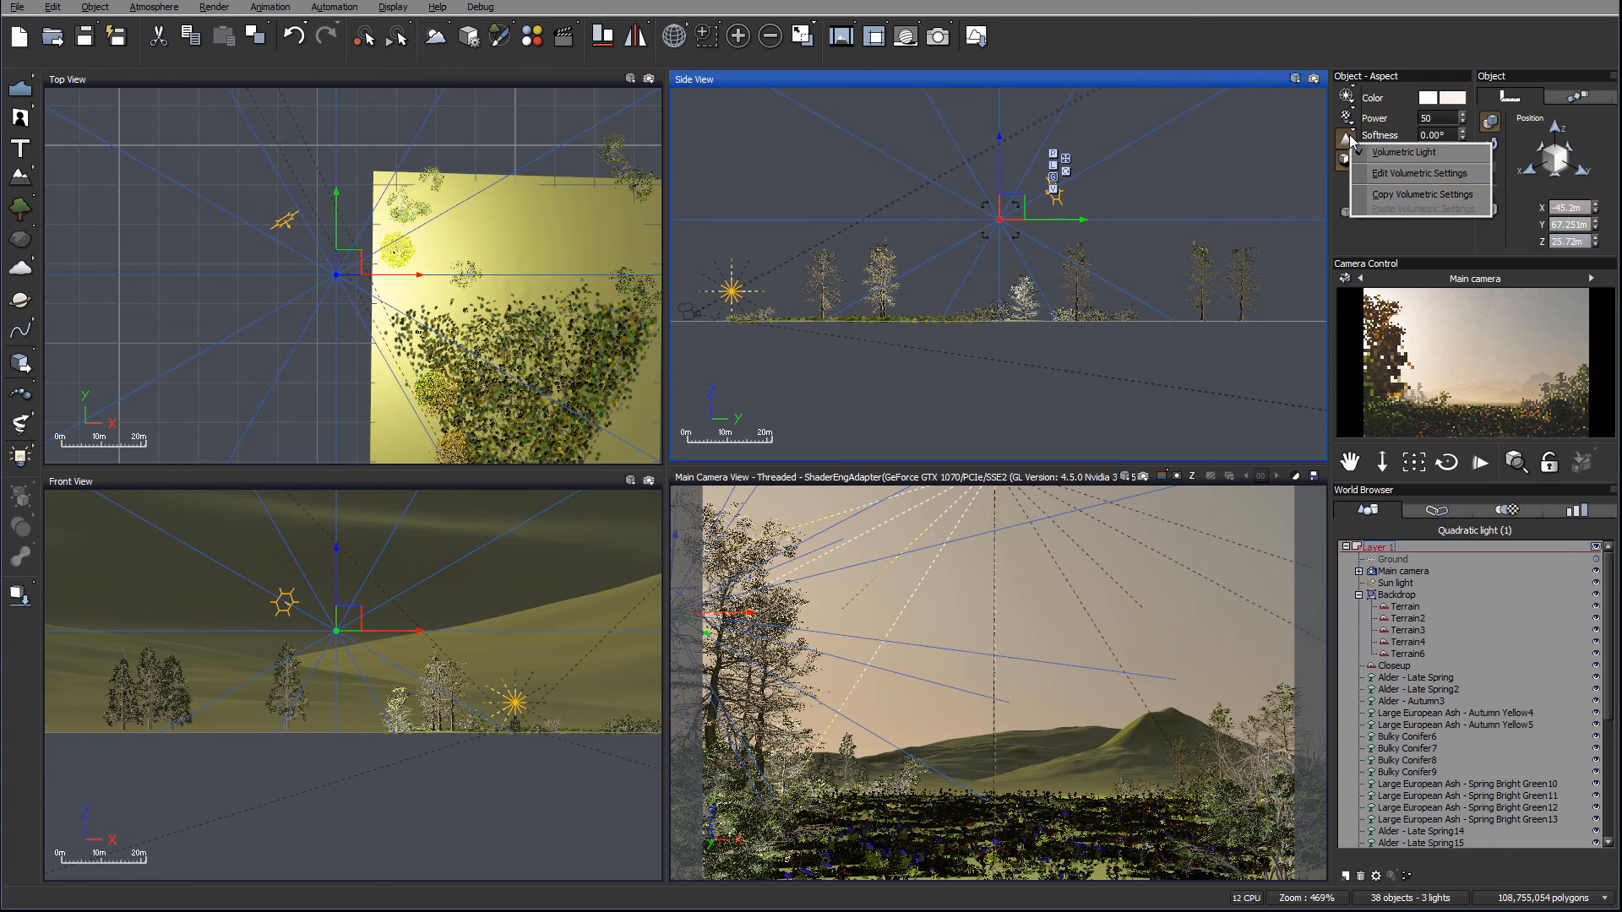
pyautogui.click(1390, 174)
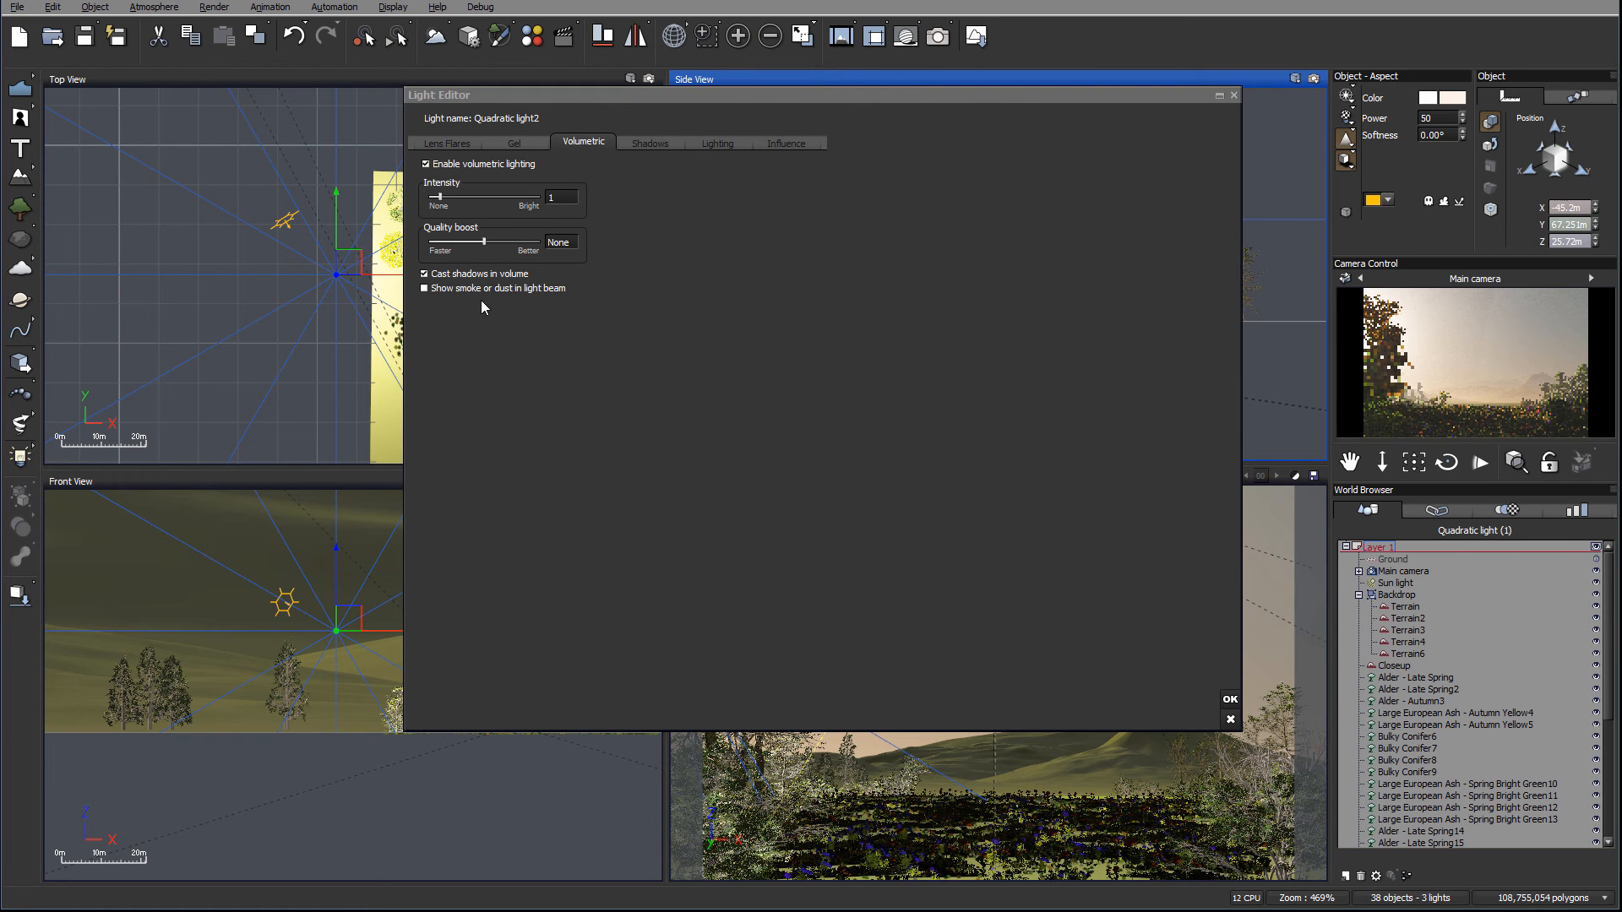
pyautogui.click(440, 290)
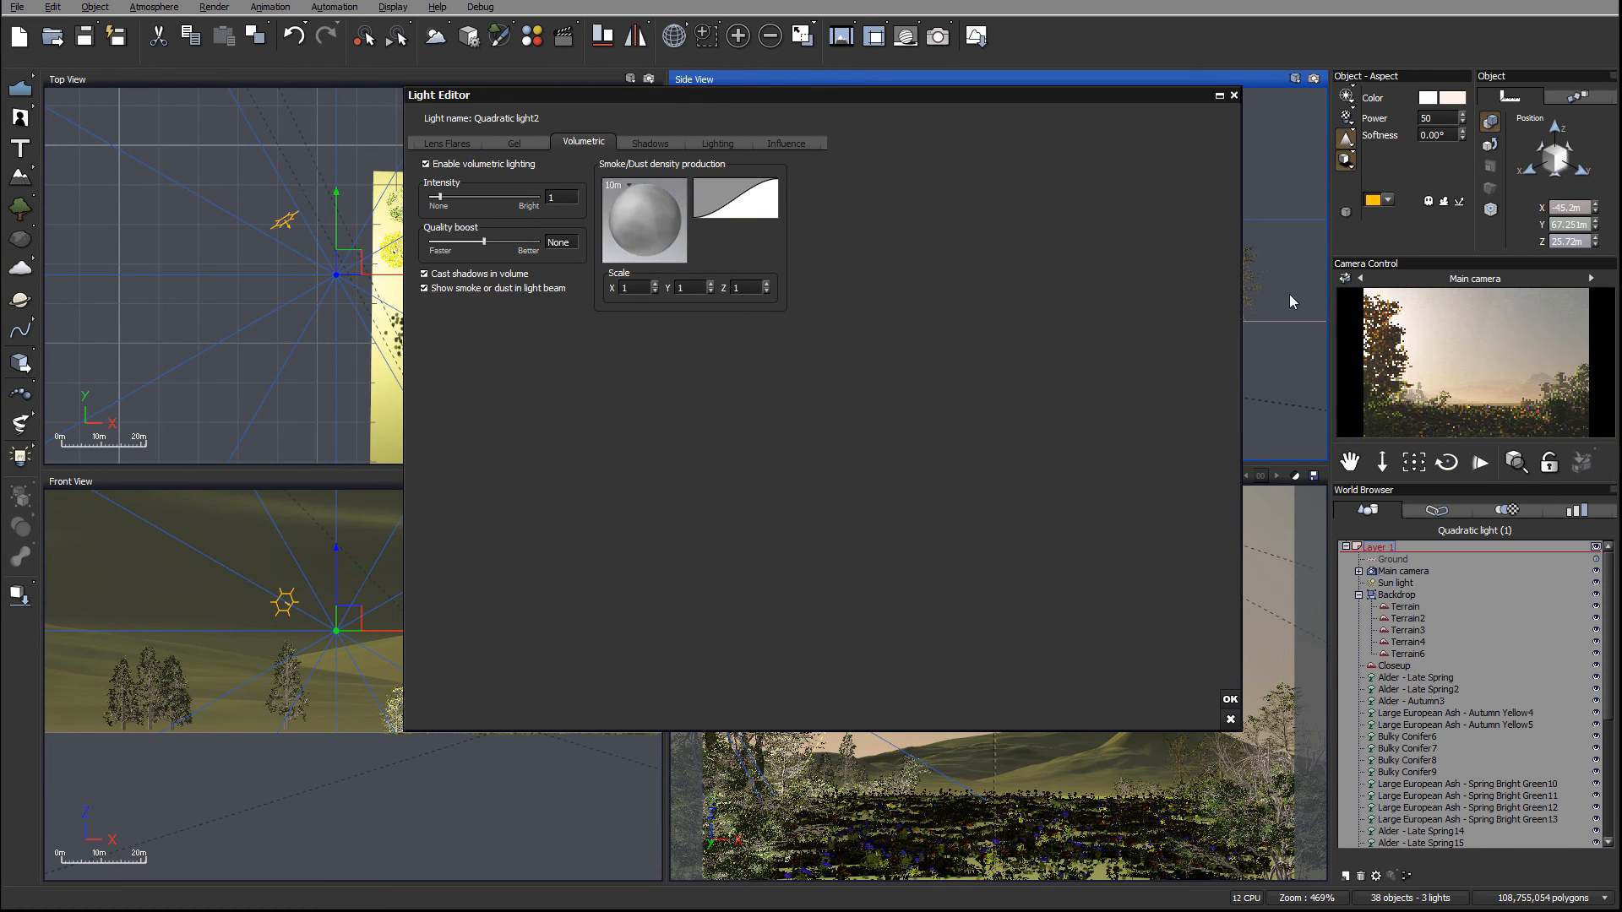
pyautogui.rightClick(1499, 368)
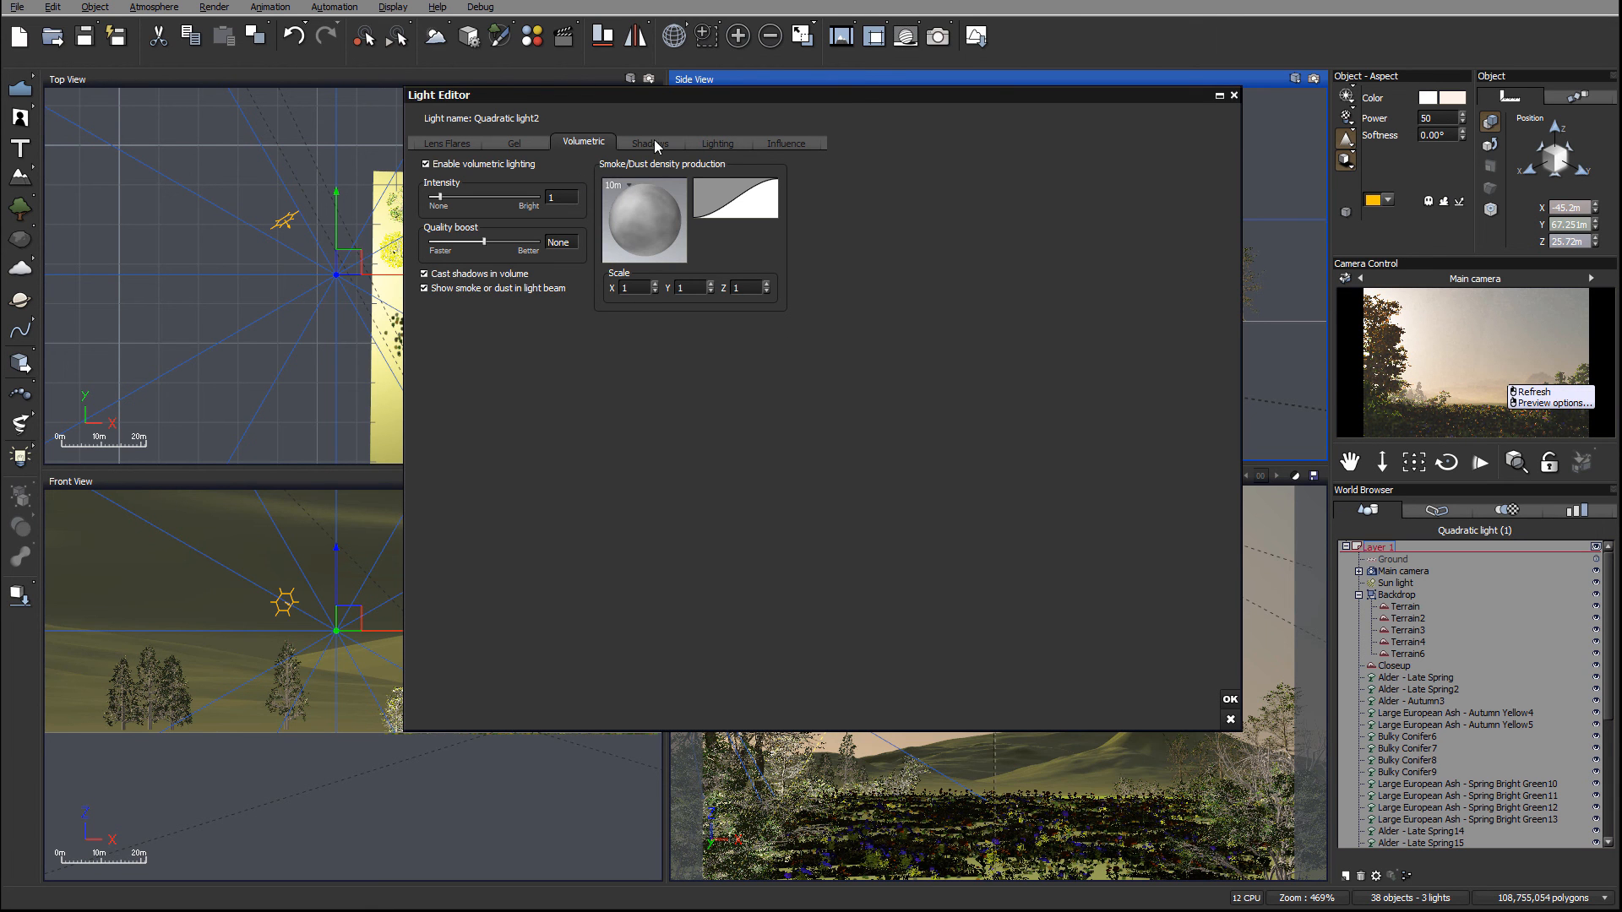
# Step: Enable the light gel on the second quadratic light and open the material library for its gel
pyautogui.click(533, 144)
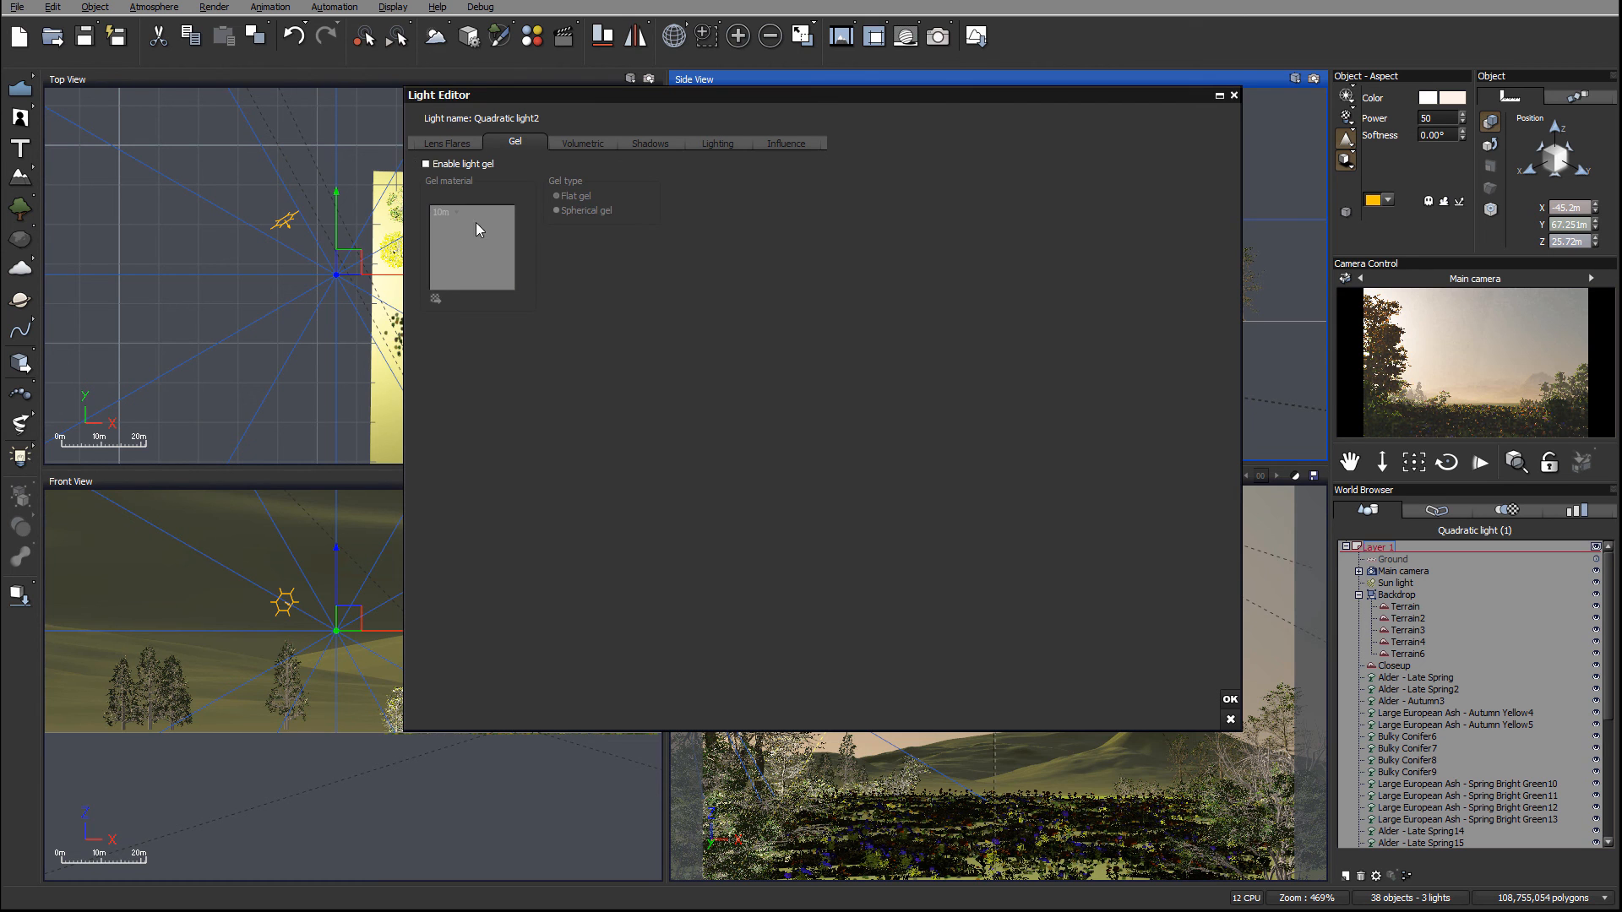
pyautogui.click(427, 165)
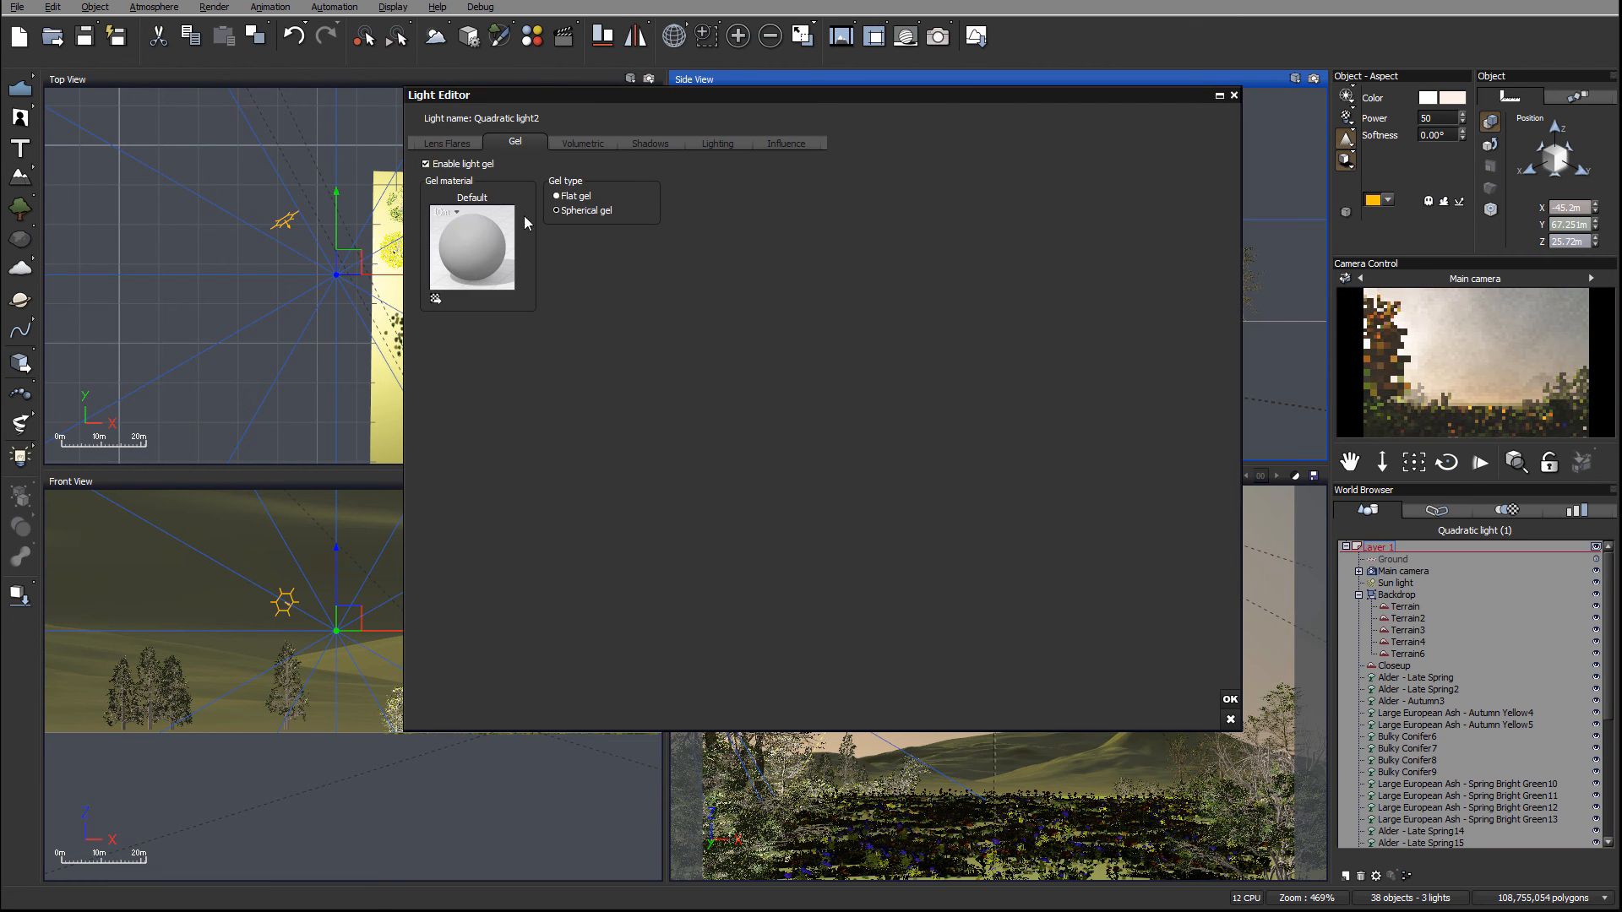
pyautogui.click(437, 300)
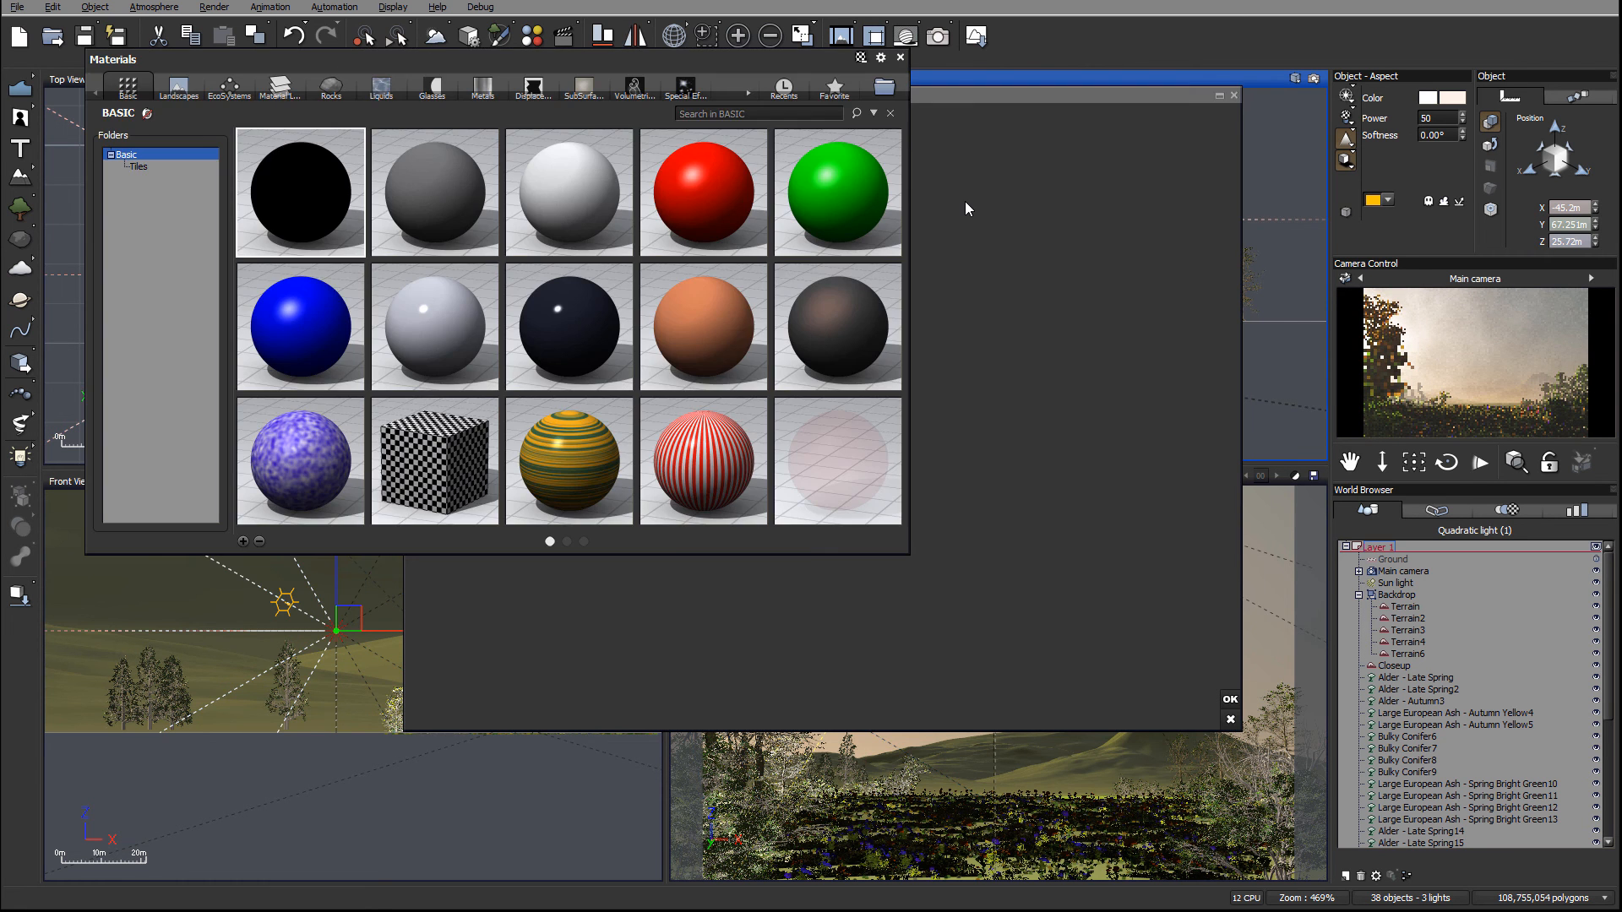
pyautogui.moveTo(391, 59); pyautogui.dragTo(621, 112)
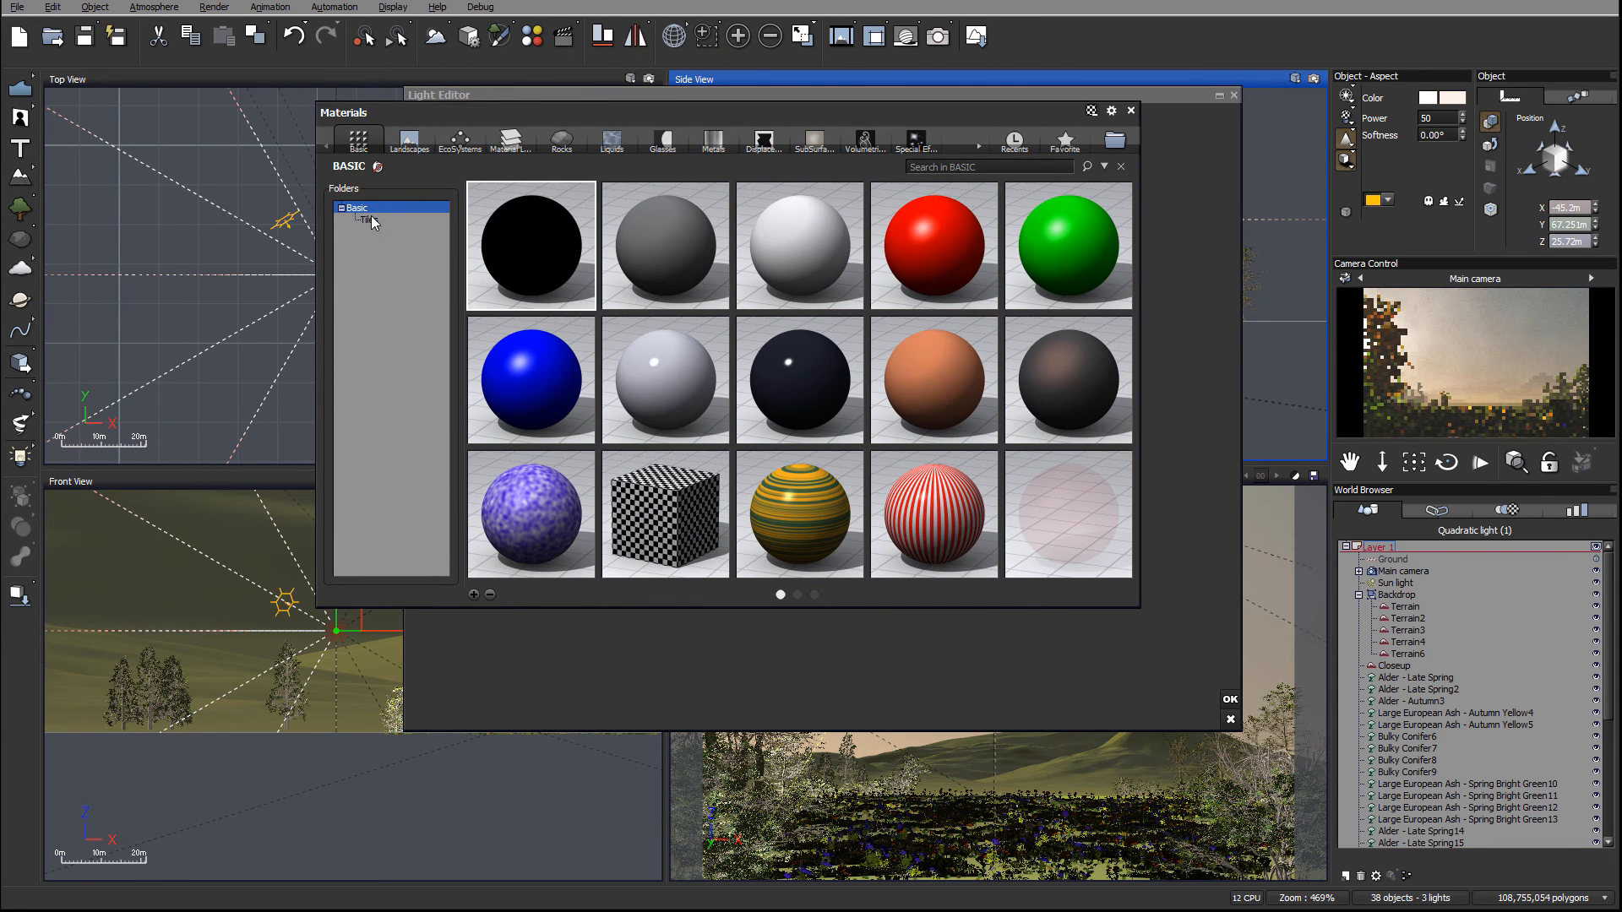
# Step: Load the Spots Gel material from the Light Gels collection as the light's gel and accept the light settings
pyautogui.click(369, 220)
pyautogui.click(357, 208)
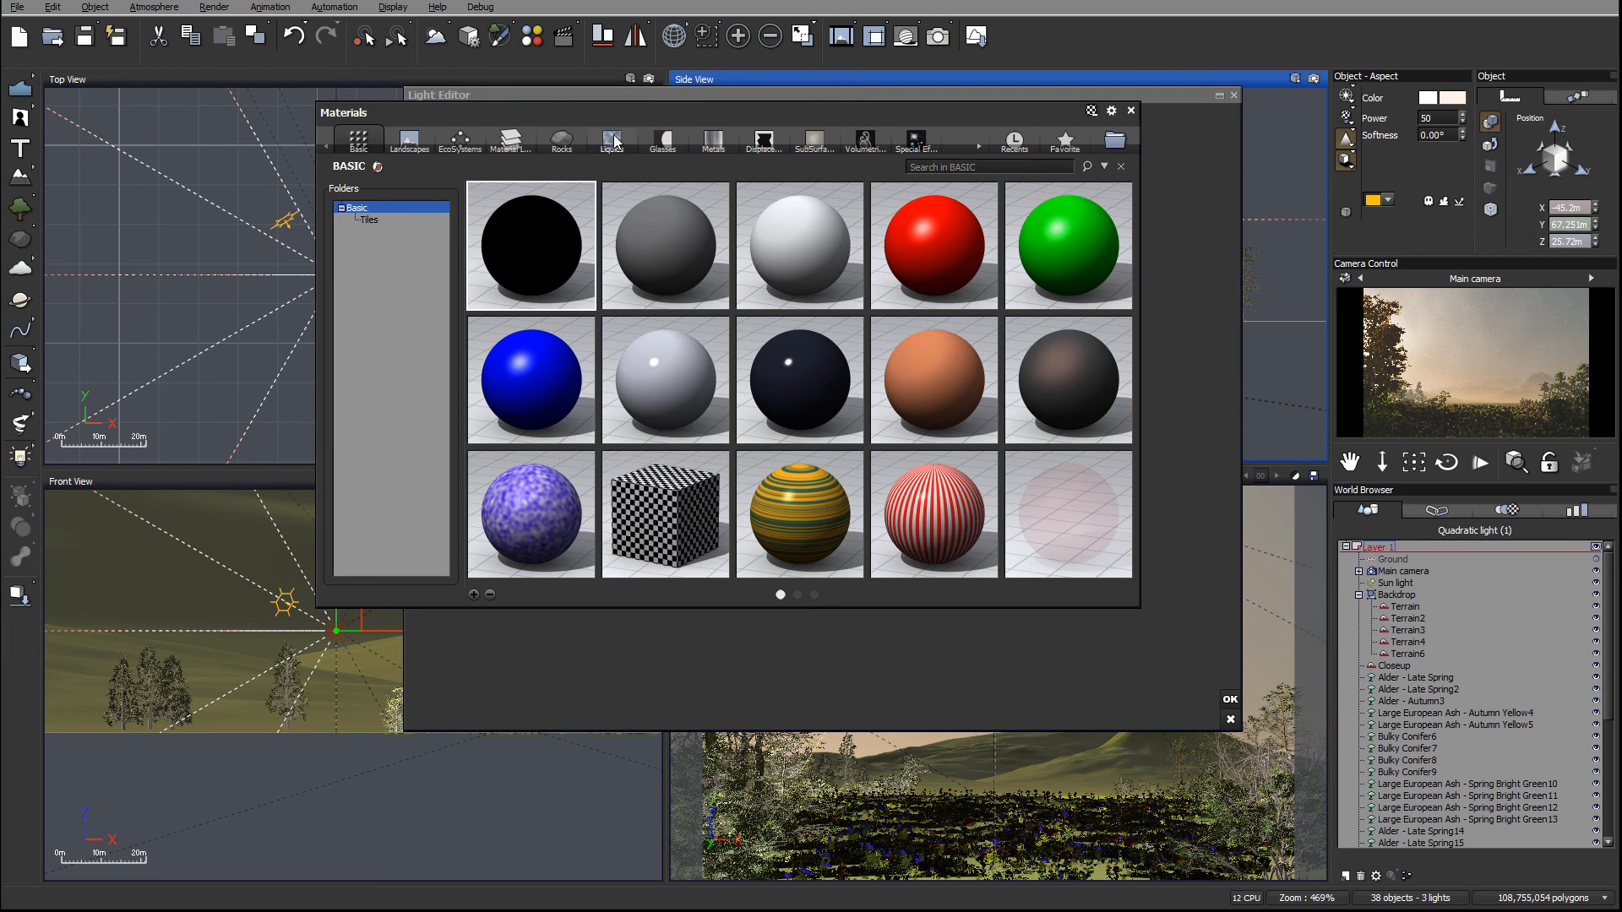
pyautogui.click(614, 140)
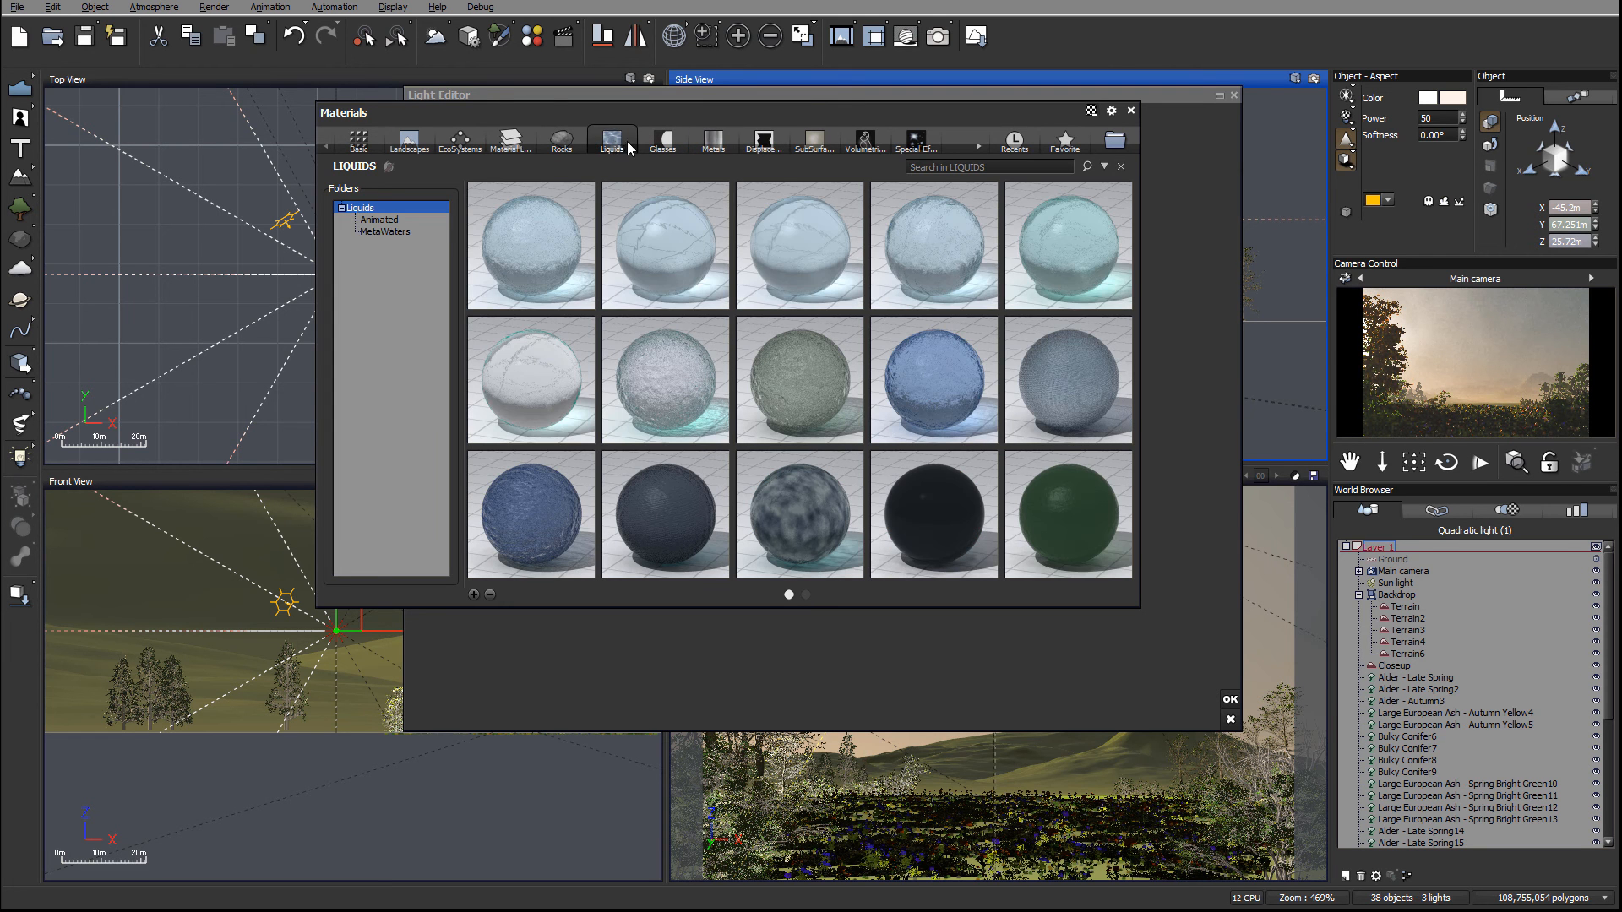
pyautogui.click(756, 142)
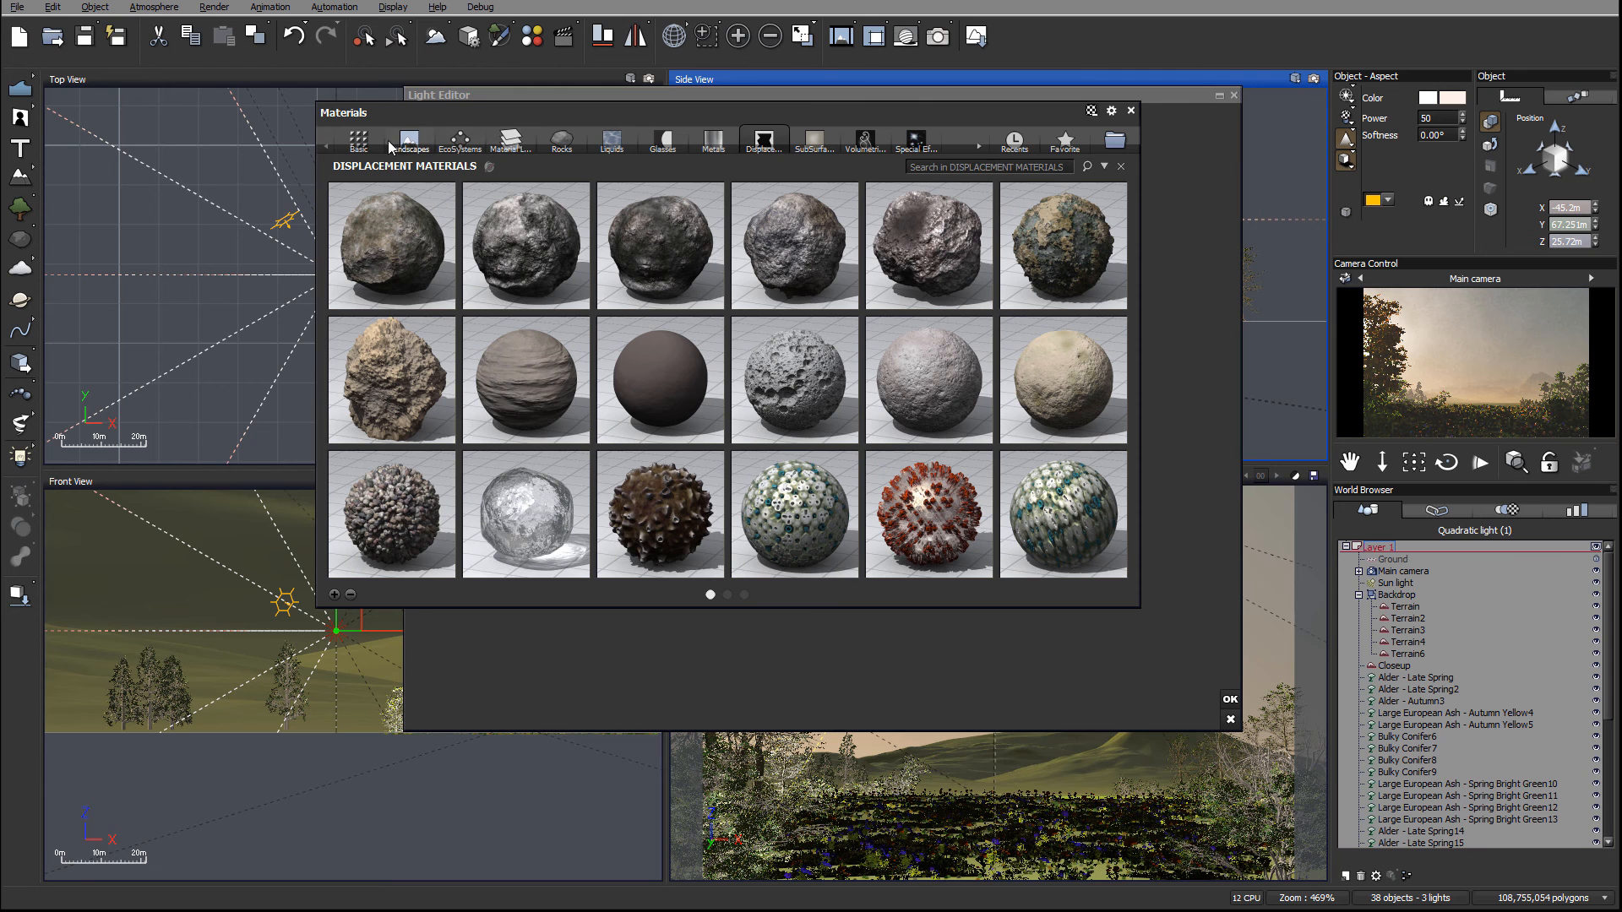
pyautogui.click(980, 147)
pyautogui.click(980, 147)
pyautogui.click(980, 147)
pyautogui.click(981, 147)
pyautogui.click(980, 147)
pyautogui.click(982, 147)
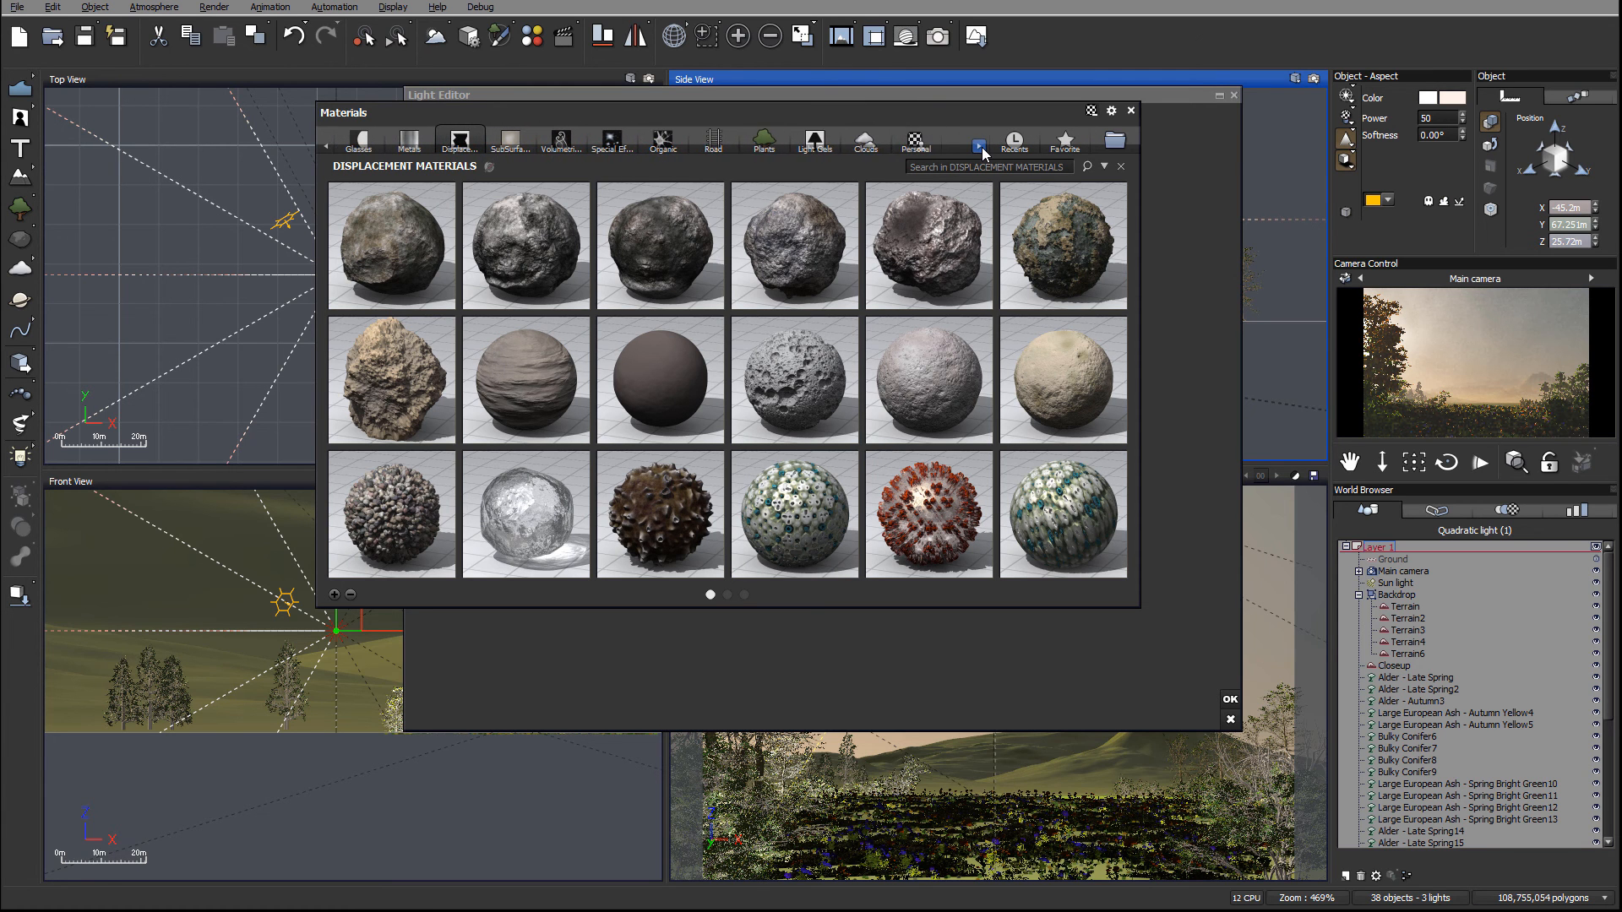
pyautogui.click(815, 140)
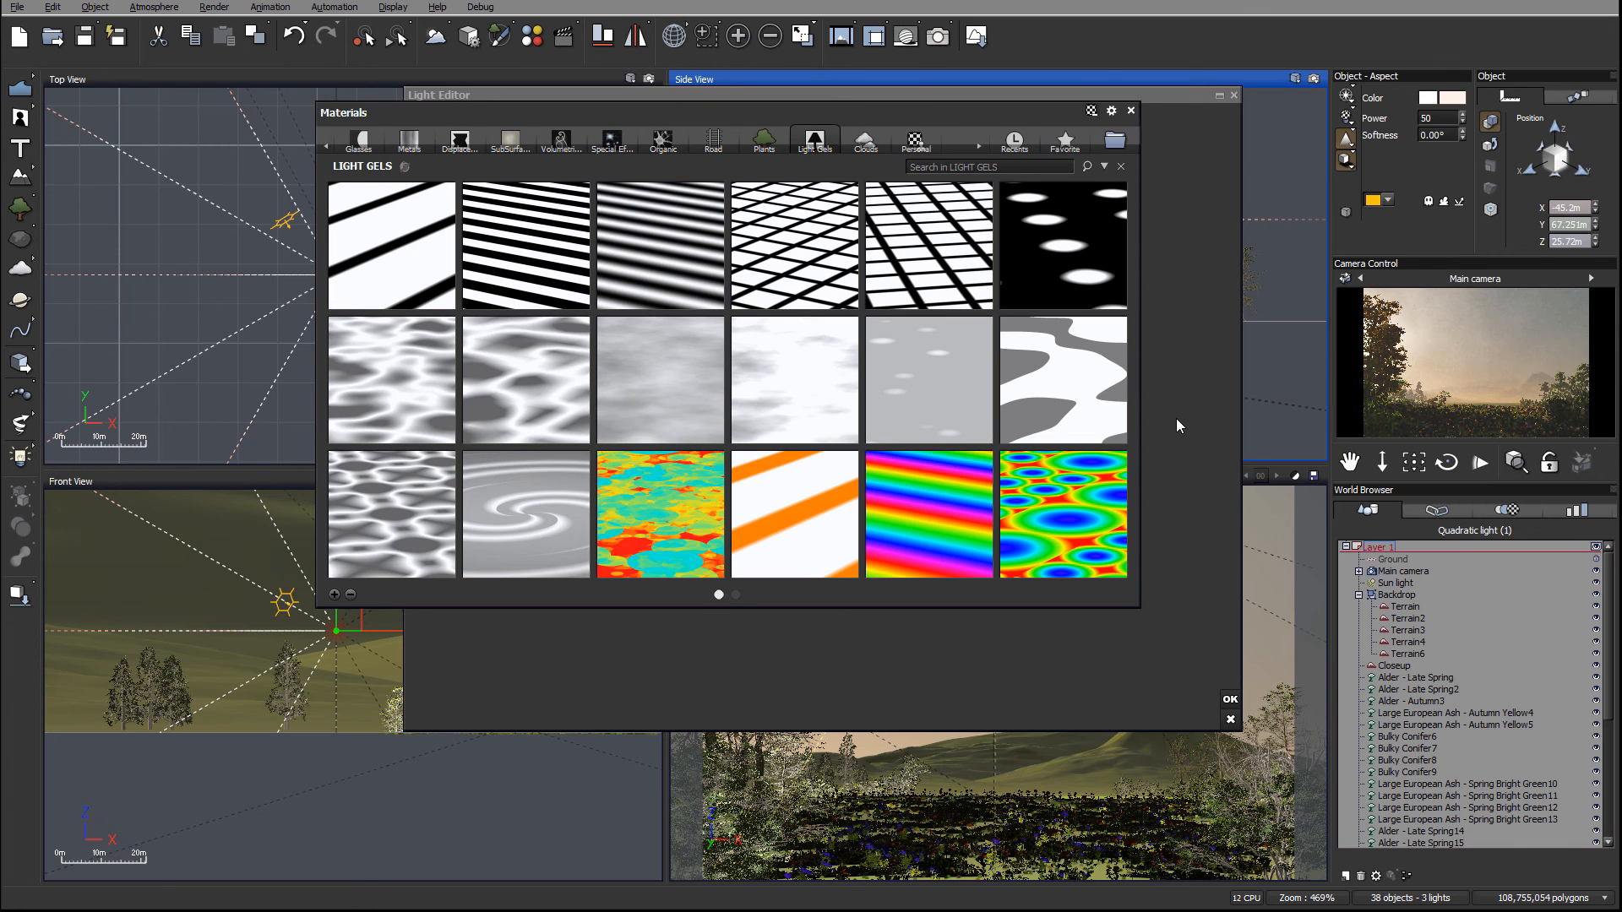
pyautogui.doubleClick(1051, 370)
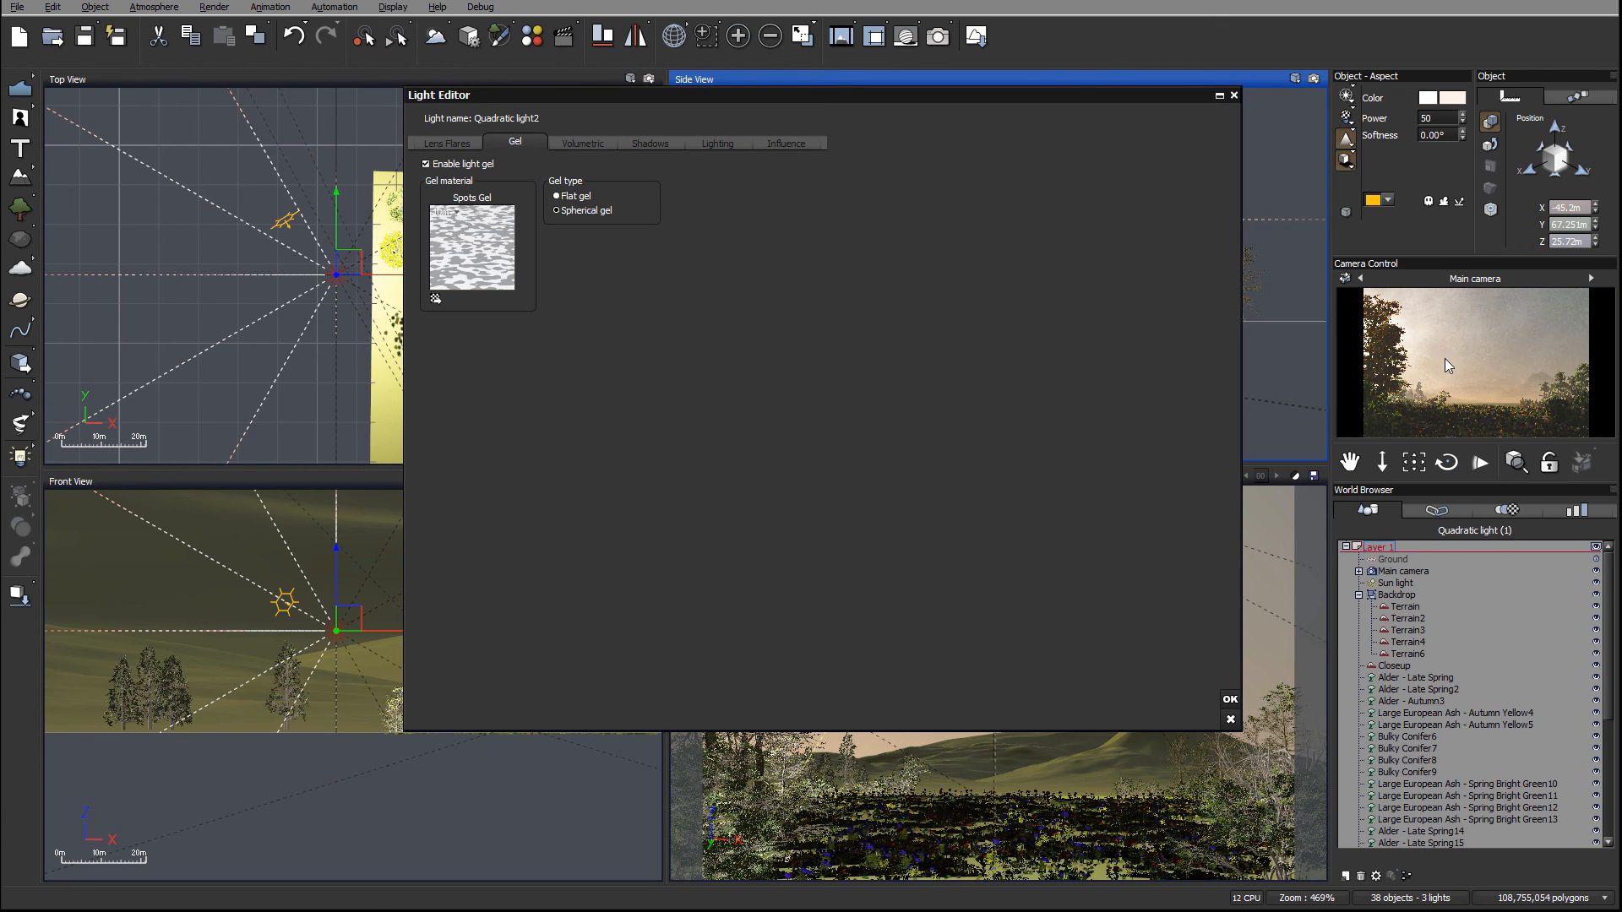
pyautogui.click(1230, 699)
# Step: Move the second quadratic light nearer the camera, beside the front trees, at about X -14.05 m, Y 13.92 m
pyautogui.moveTo(550, 295); pyautogui.dragTo(546, 174, button='right')
pyautogui.moveTo(345, 148); pyautogui.dragTo(468, 373)
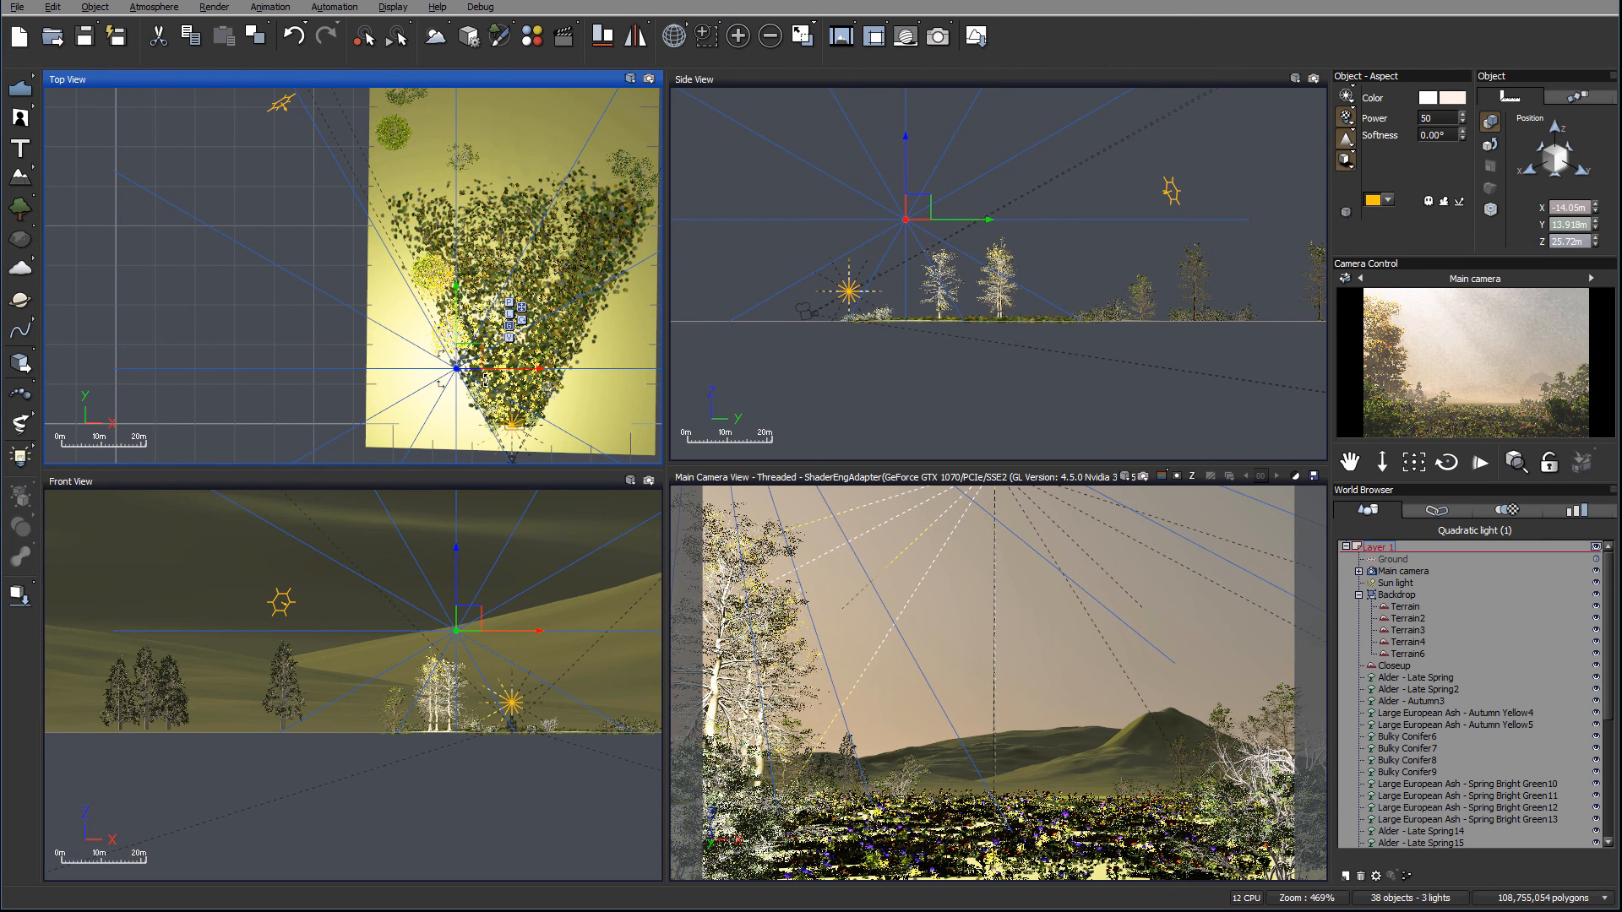
# Step: Lower the second quadratic light to tree height beside the front trees, at about X -17 m, Y 16.7 m, Z 13.2 m, and check the preview
pyautogui.click(904, 218)
pyautogui.moveTo(904, 218)
pyautogui.mouseDown()
pyautogui.moveTo(976, 218)
pyautogui.moveTo(916, 237)
pyautogui.mouseUp()
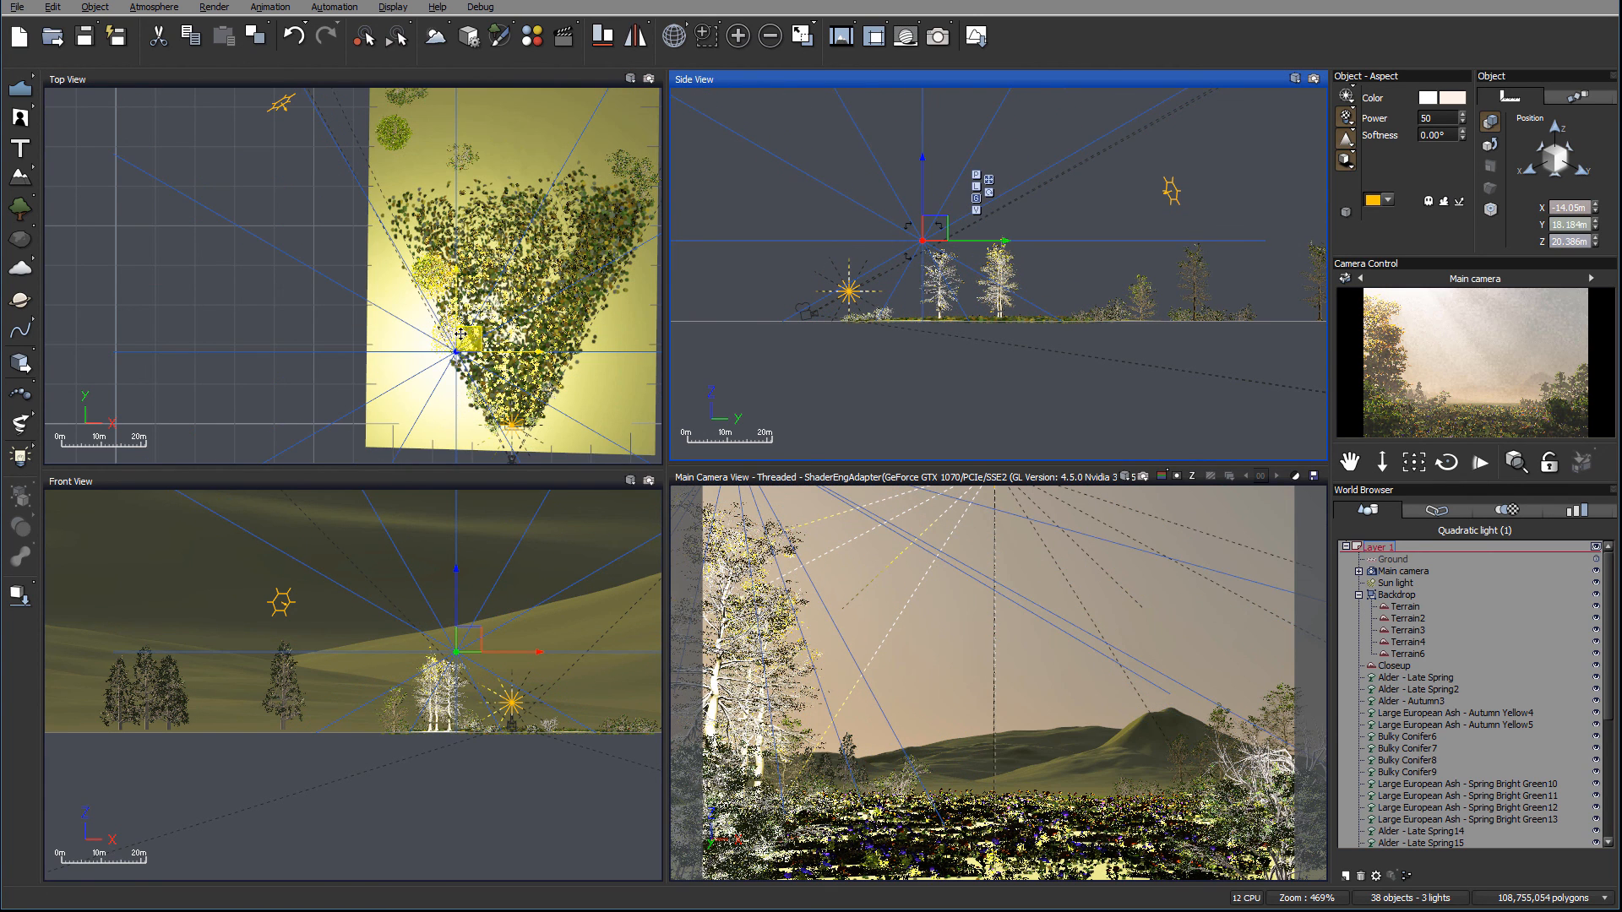
pyautogui.moveTo(460, 335); pyautogui.dragTo(448, 349)
pyautogui.moveTo(909, 227); pyautogui.dragTo(924, 254)
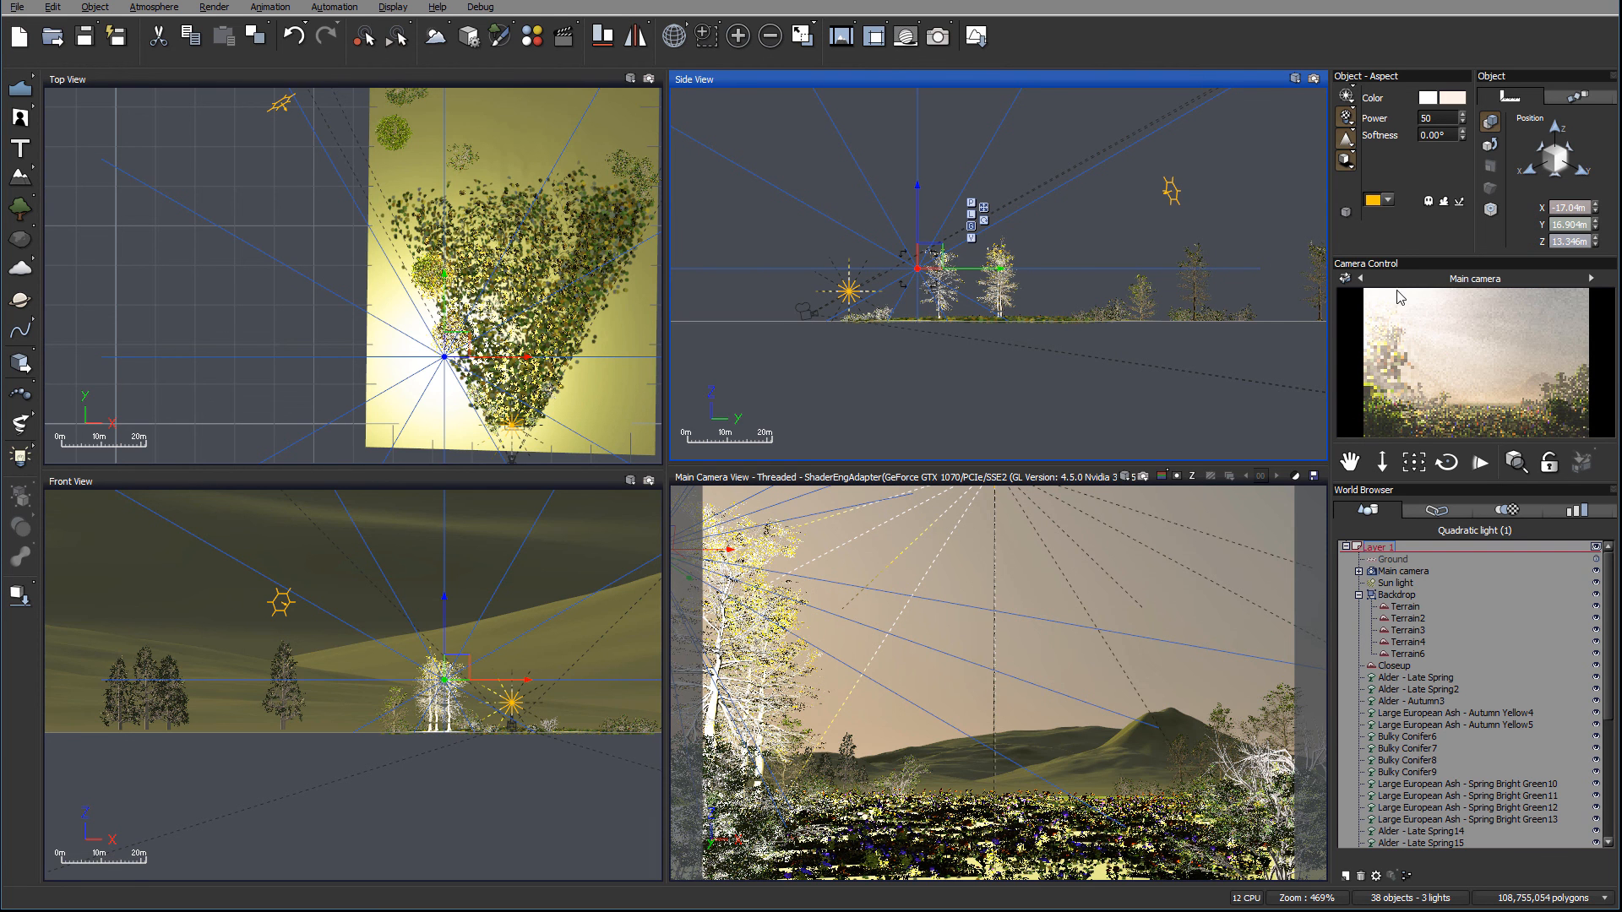
pyautogui.rightClick(1524, 366)
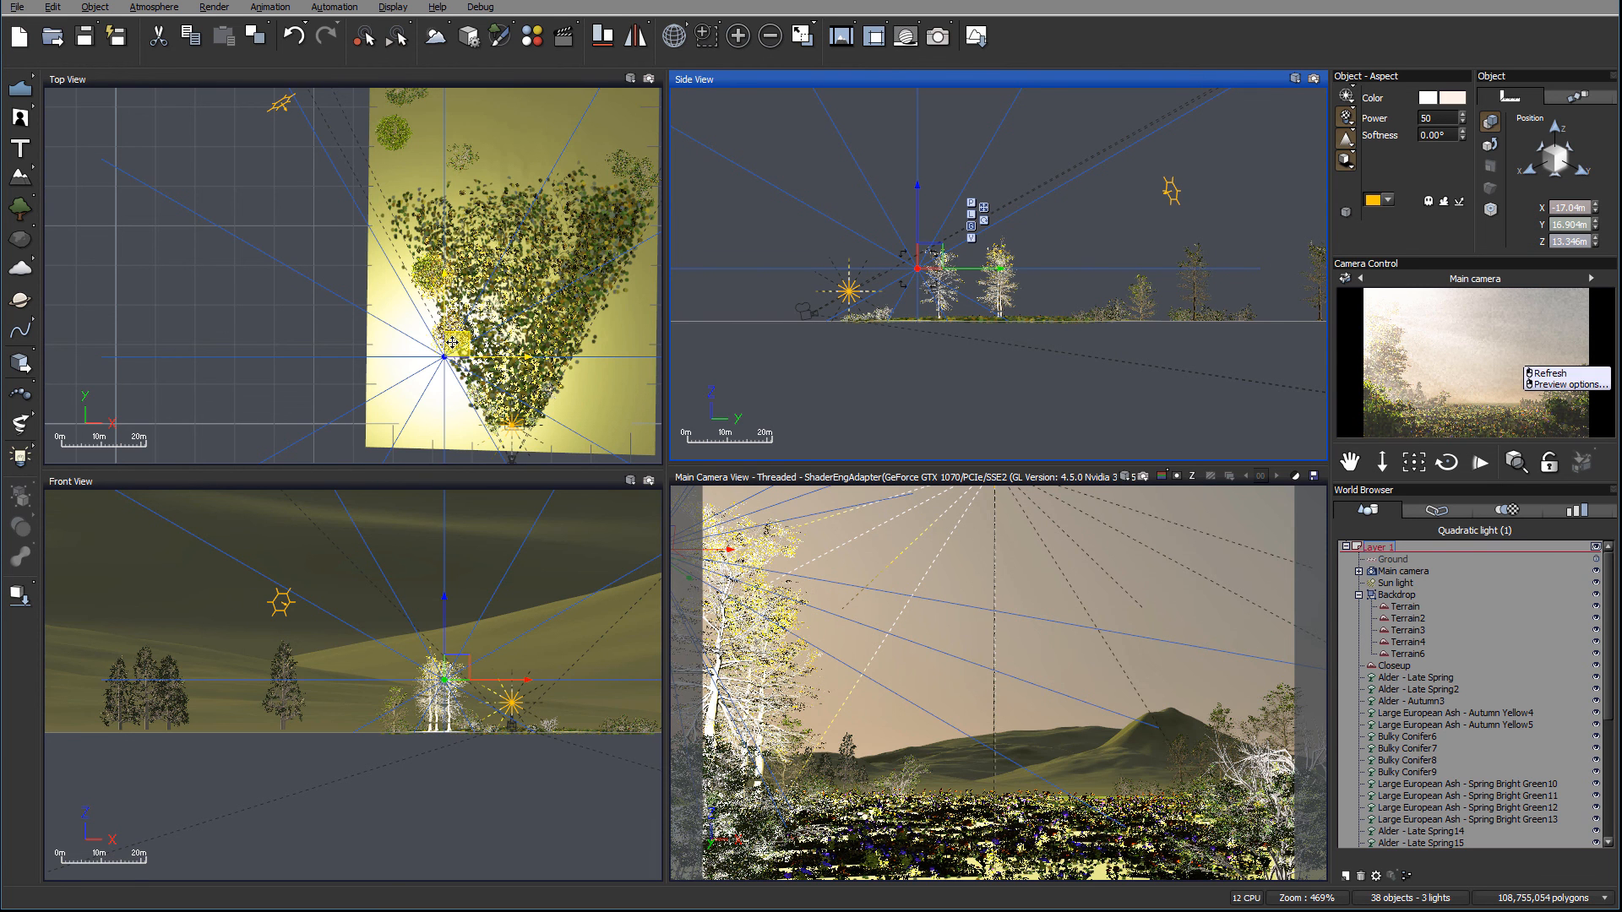
pyautogui.moveTo(452, 342); pyautogui.dragTo(452, 343)
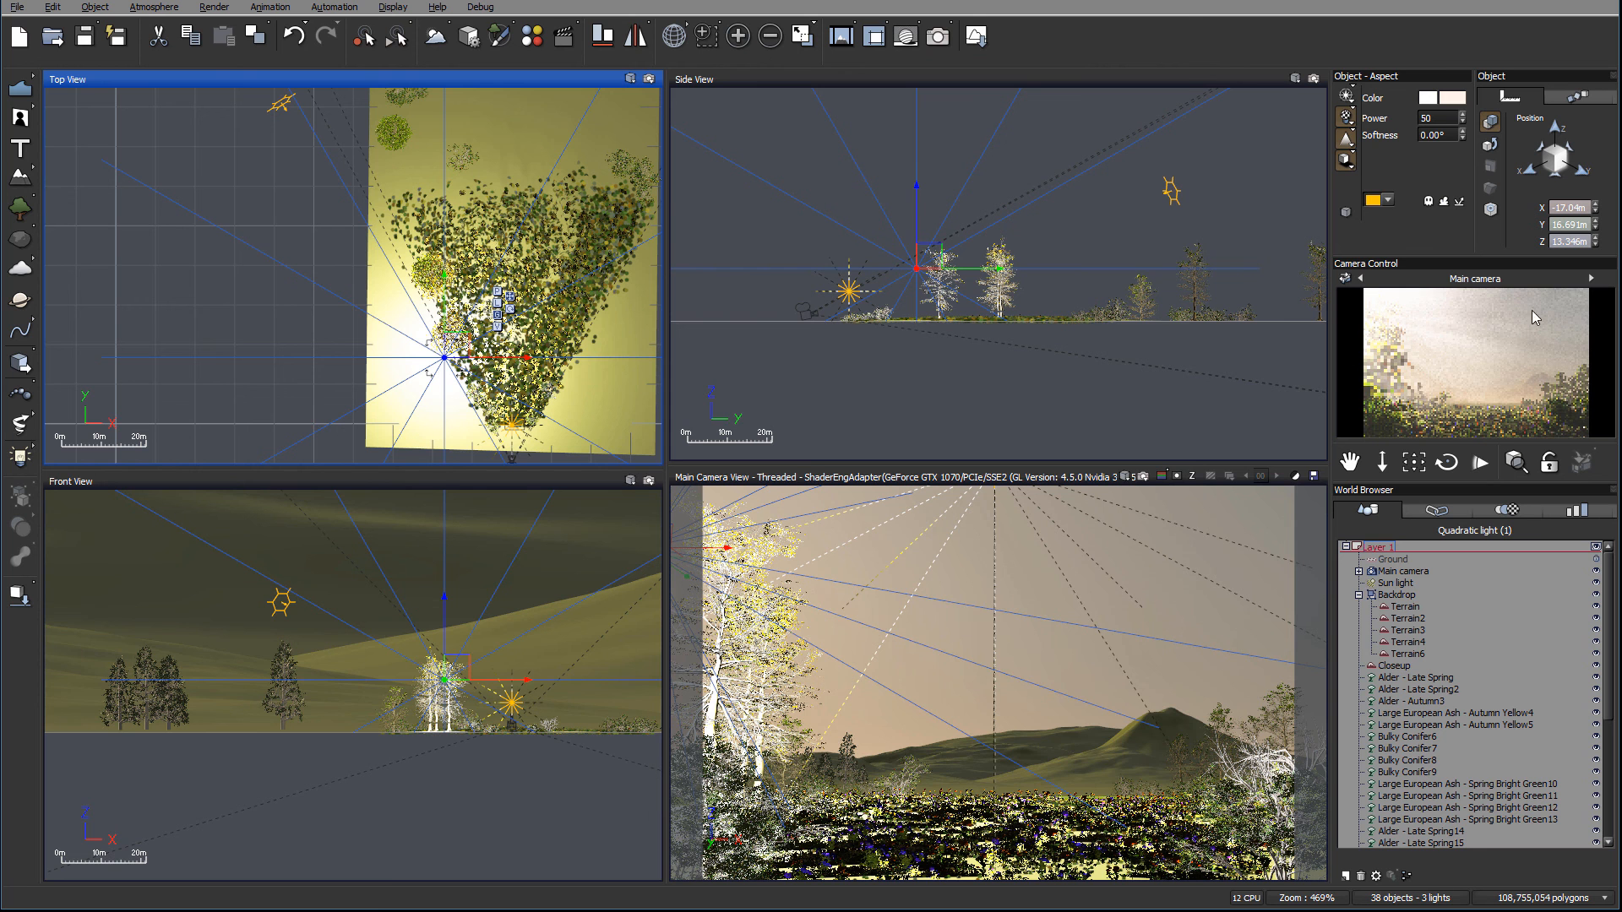
# Step: Move the second quadratic light far back beside the distant trees and raise it, to about X -43.7 m, Y 57.2 m, Z 23.4 m
pyautogui.moveTo(447, 343); pyautogui.dragTo(362, 145)
pyautogui.moveTo(1132, 245); pyautogui.dragTo(1130, 221)
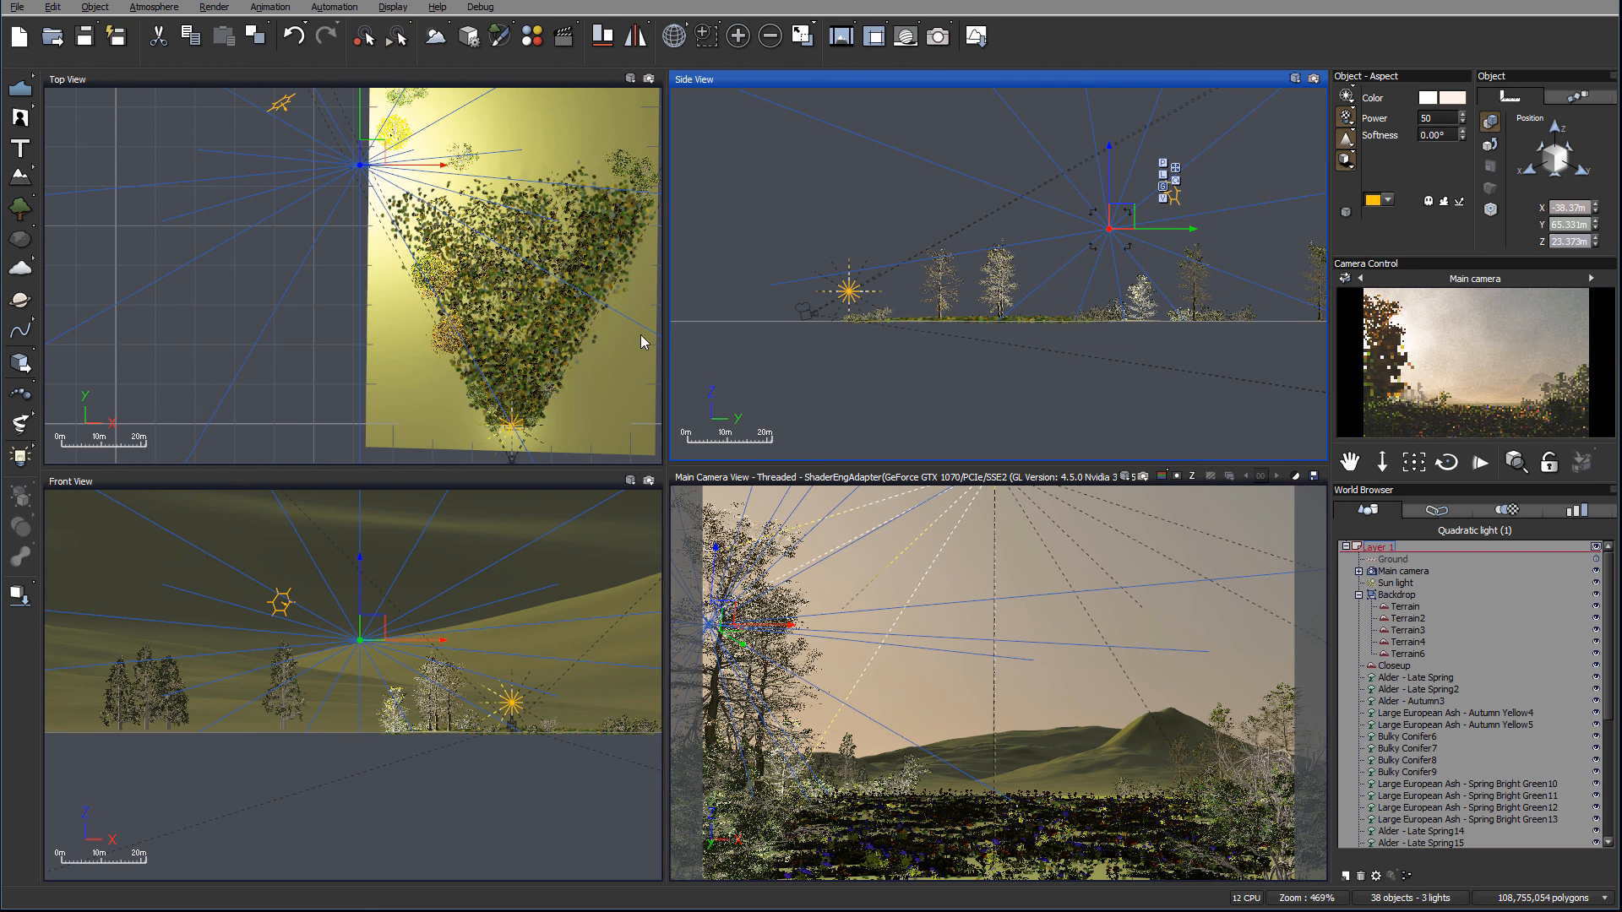
pyautogui.moveTo(361, 165); pyautogui.dragTo(338, 197)
# Step: Set the second quadratic light's power to 25 and shift it closer to the scene, at about X -38.2 m, Y 58.3 m
pyautogui.doubleClick(1439, 116)
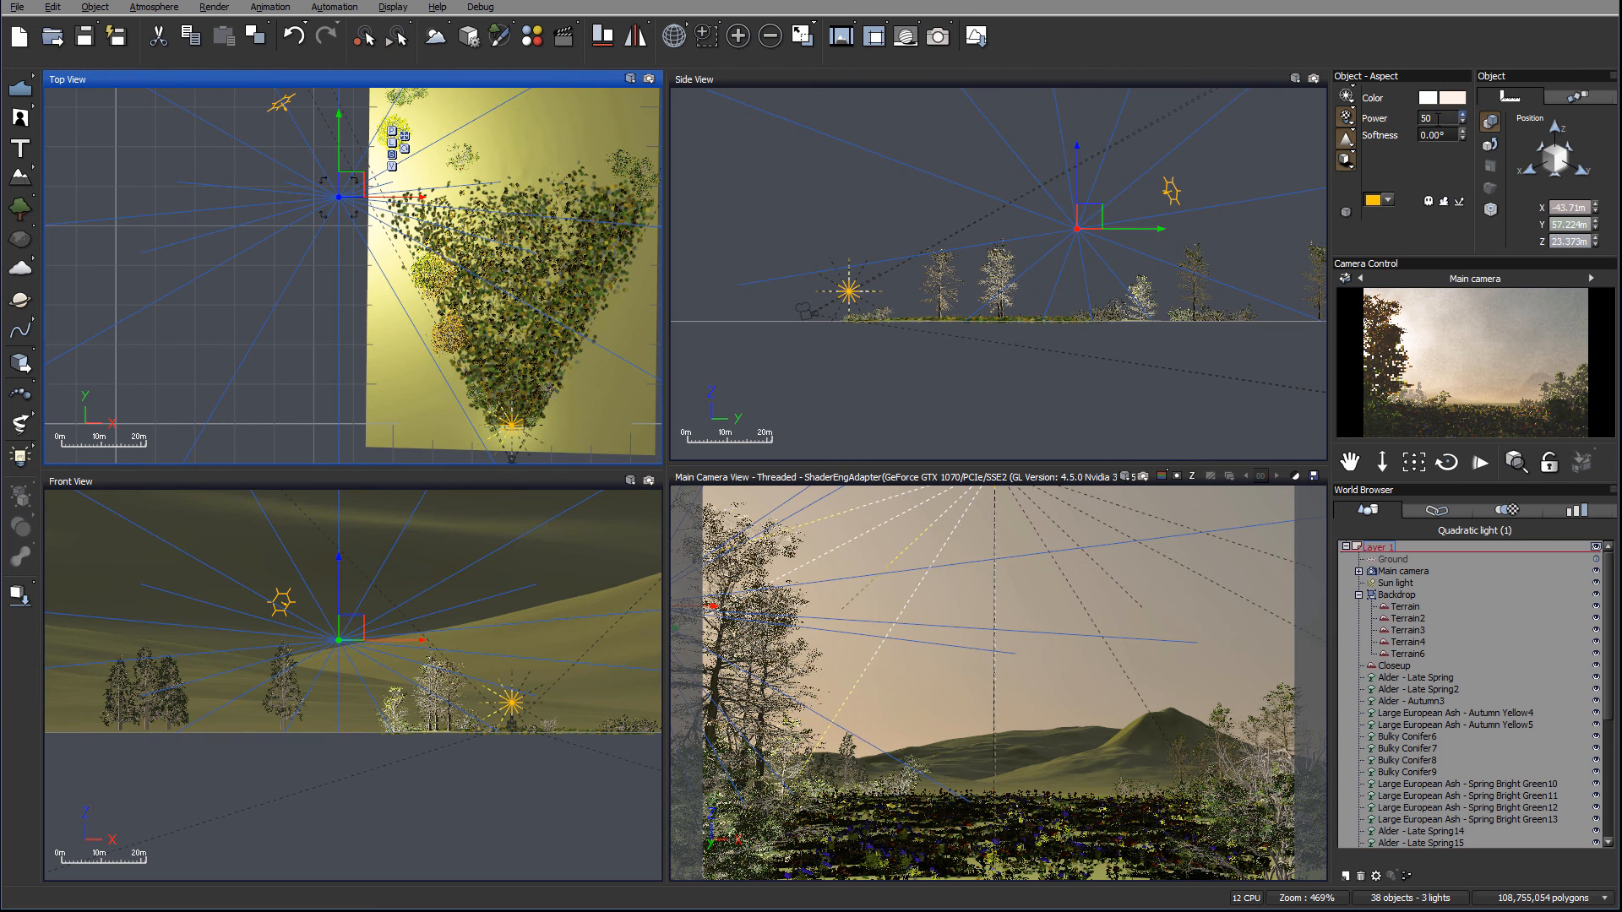
pyautogui.write('25')
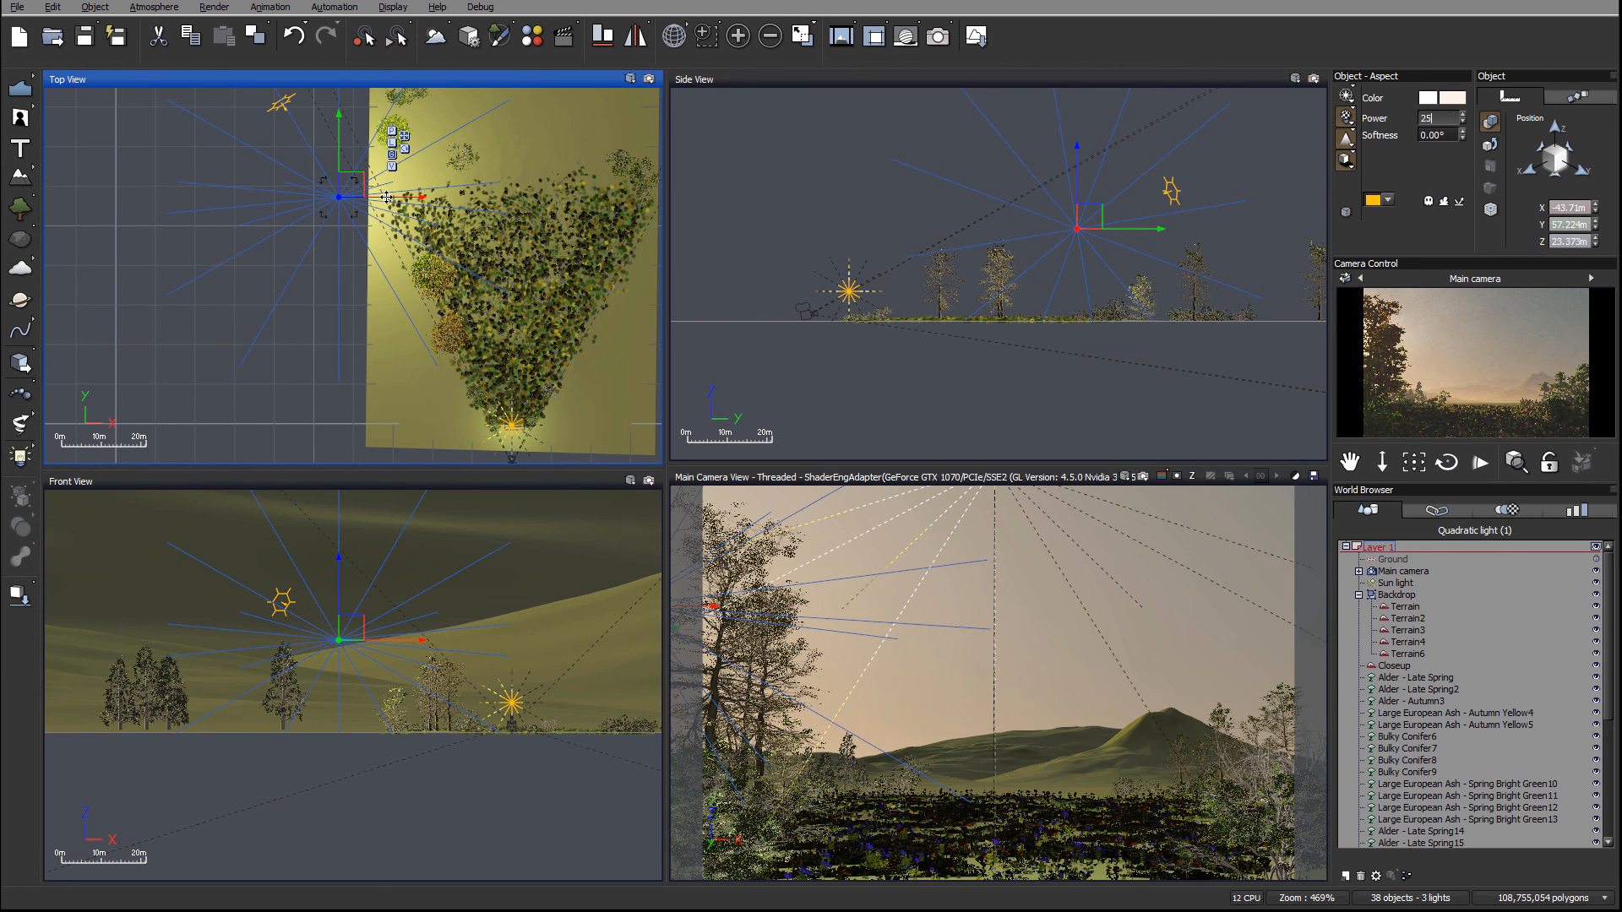
pyautogui.moveTo(358, 185); pyautogui.dragTo(378, 180)
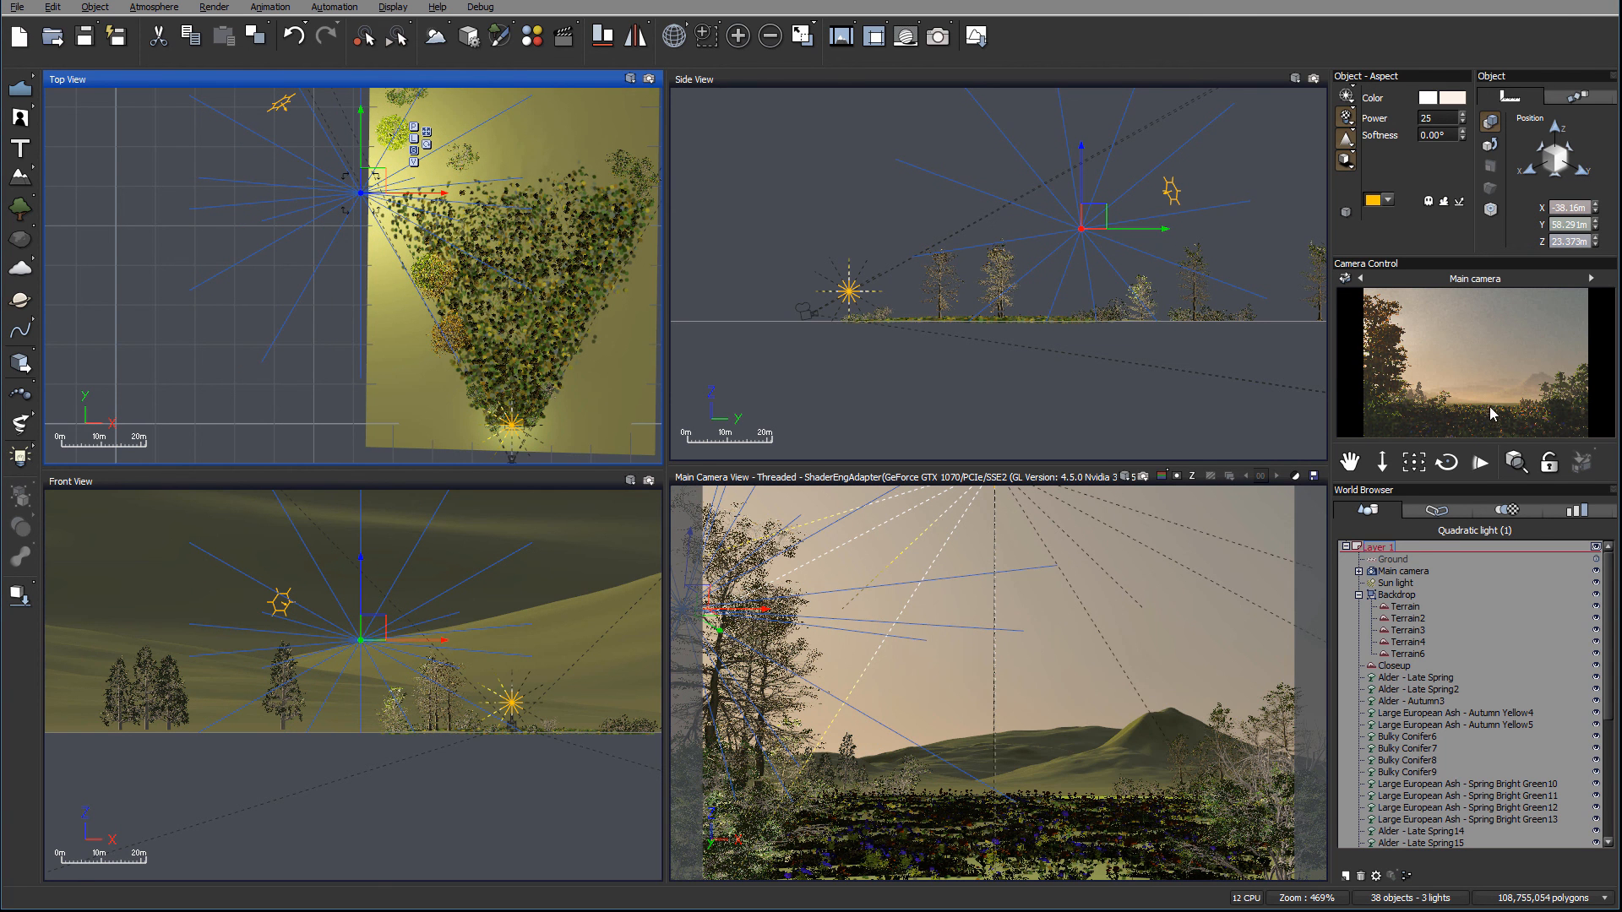
pyautogui.click(1552, 360)
# Step: Open the atmosphere editor's cloud layer settings and move the editor clear of the main camera view
pyautogui.click(164, 8)
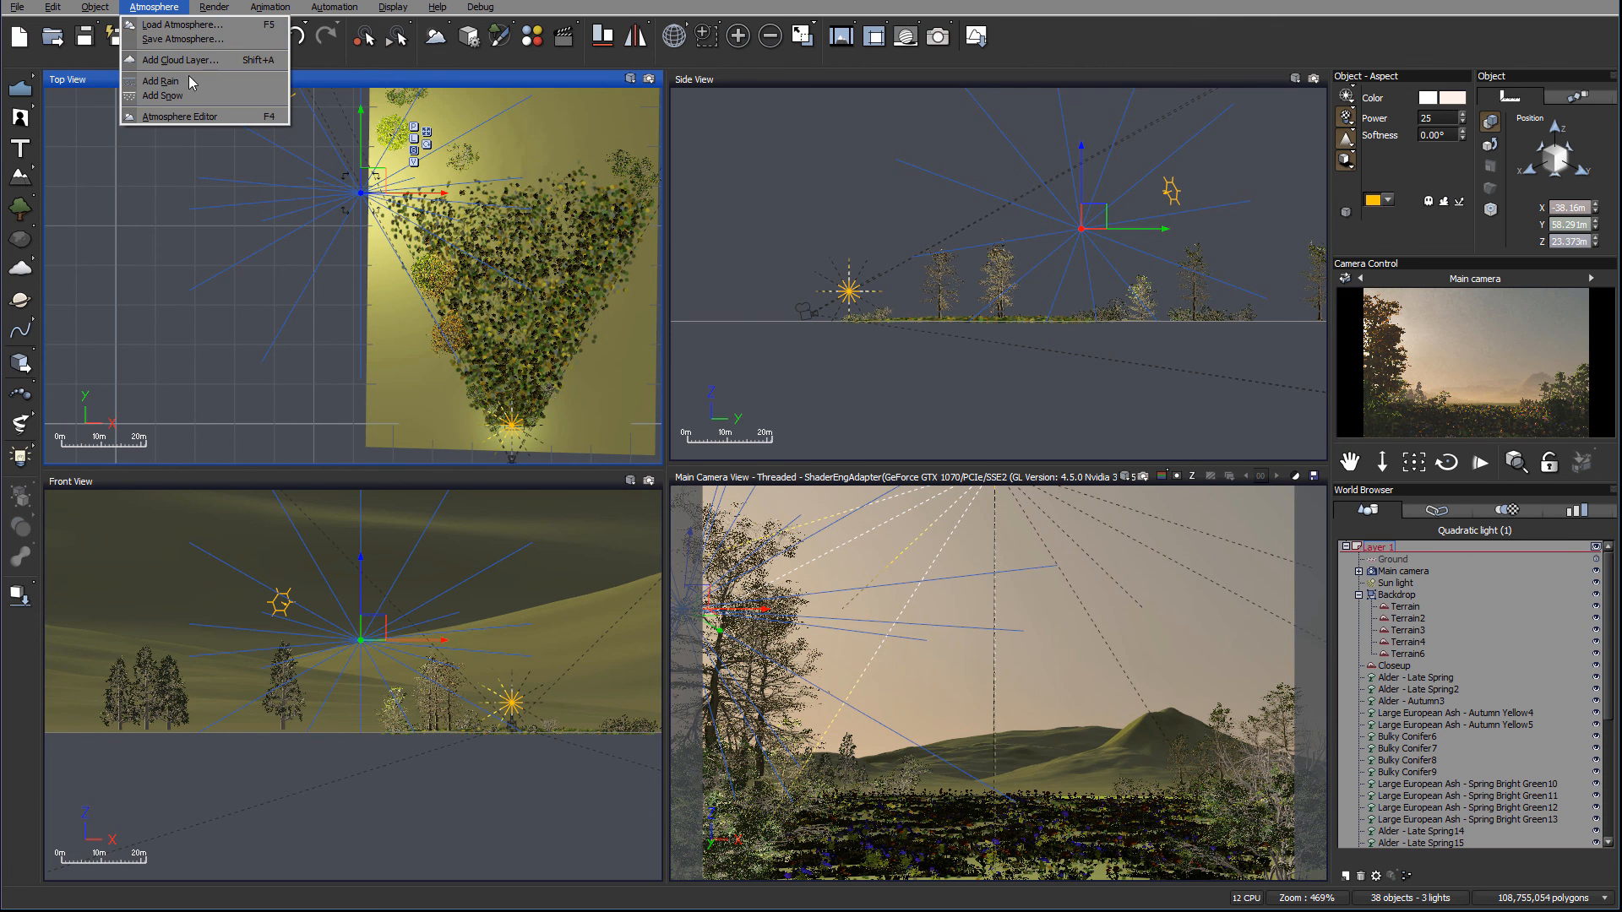
pyautogui.click(180, 116)
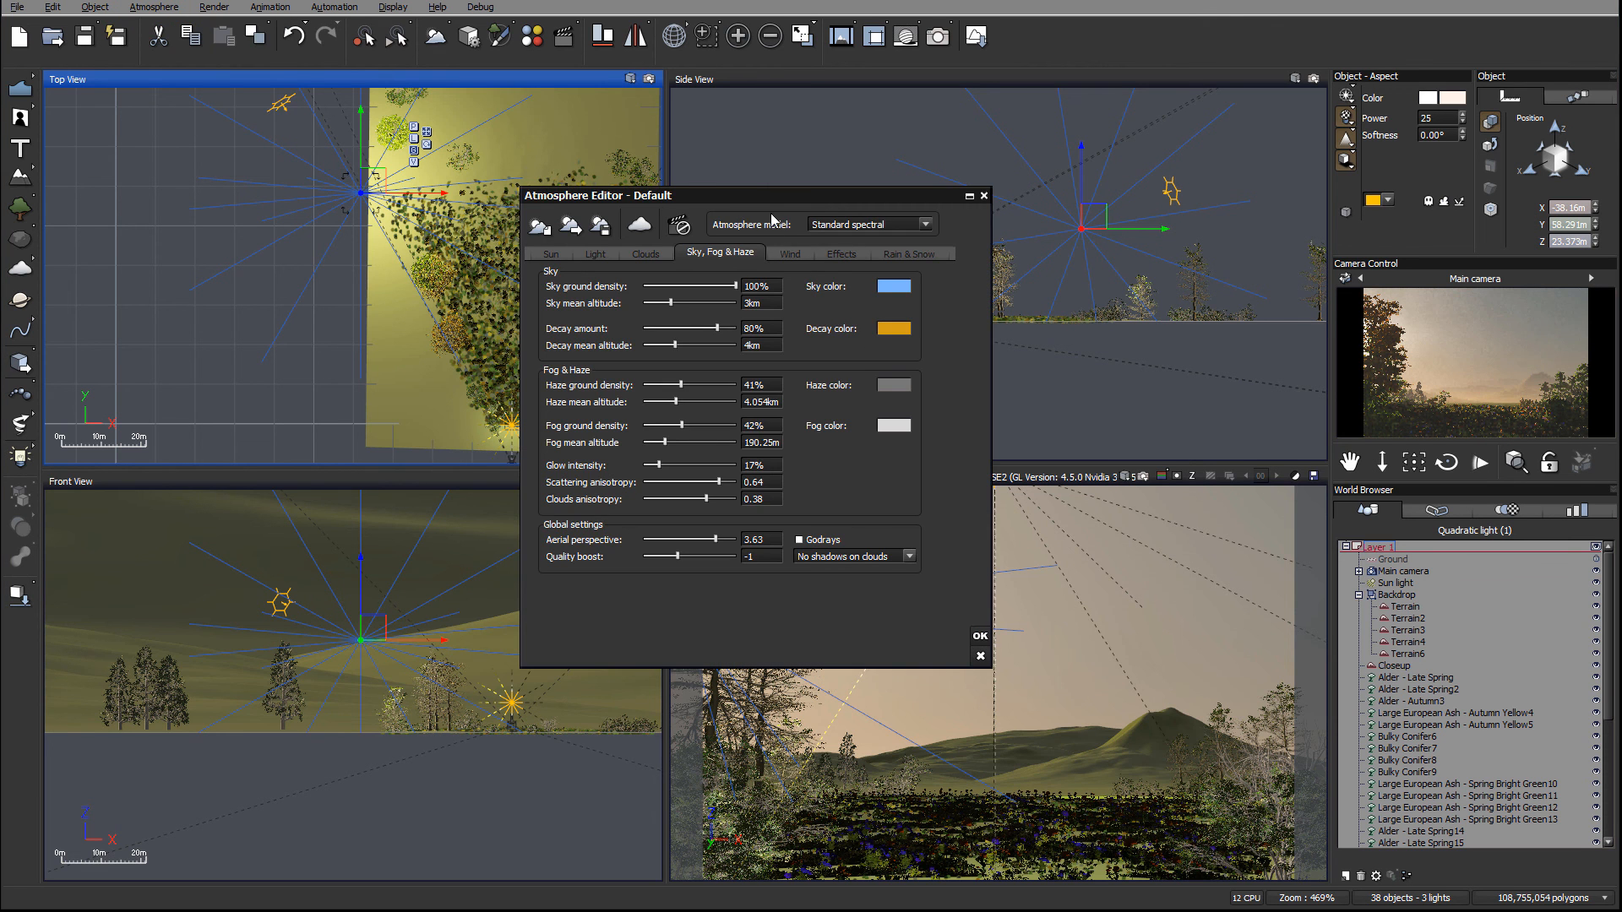
pyautogui.moveTo(782, 178); pyautogui.dragTo(831, 114)
pyautogui.click(696, 189)
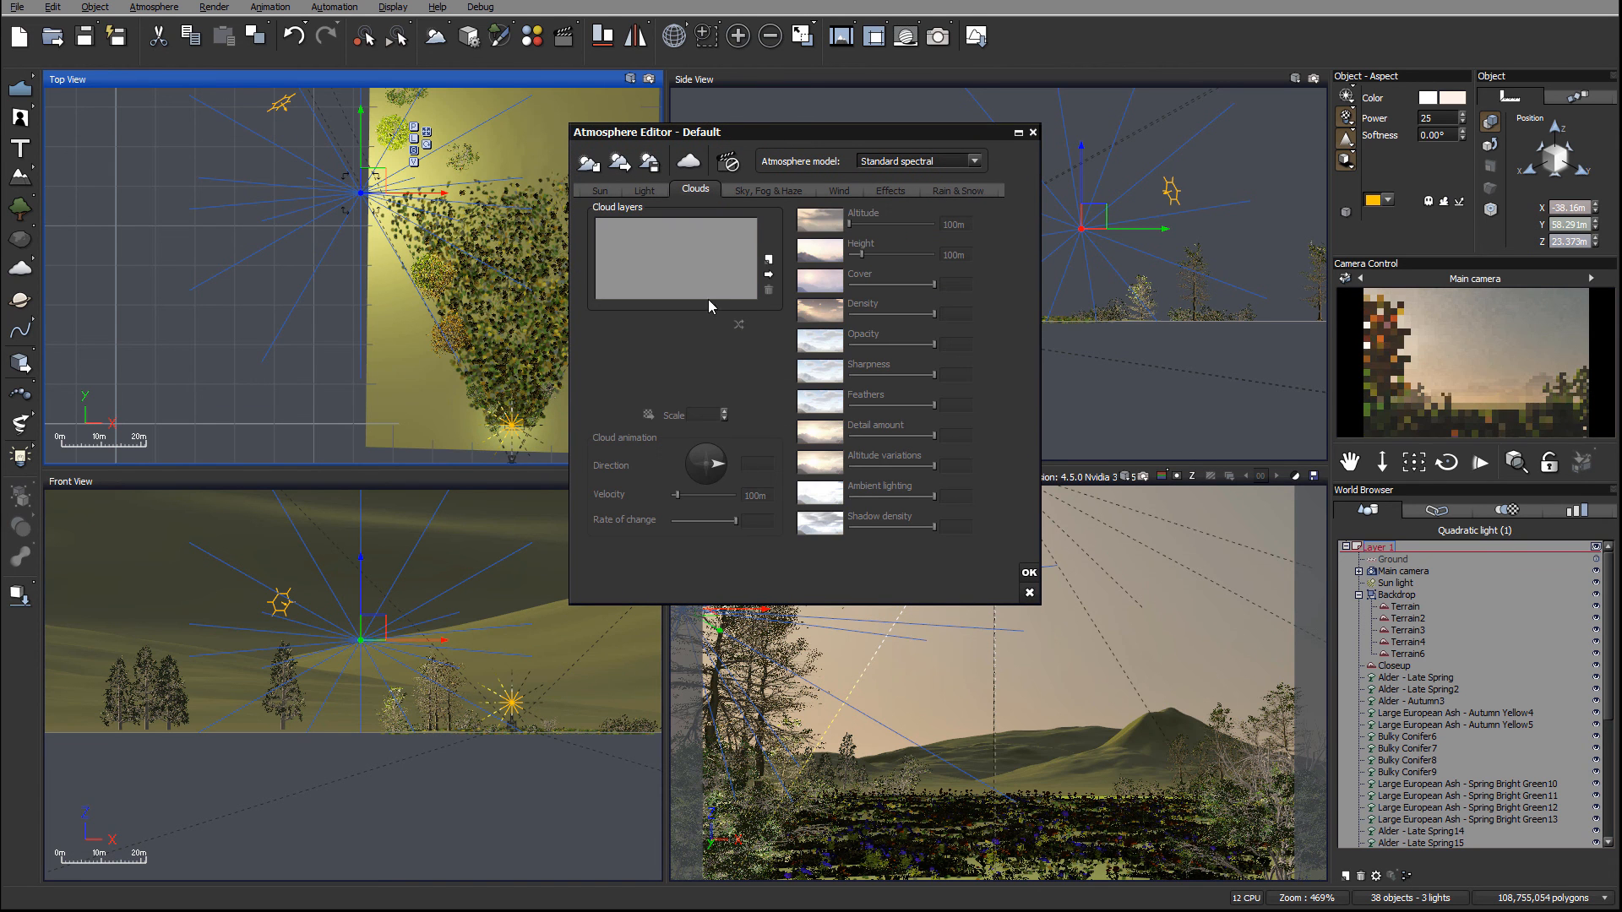